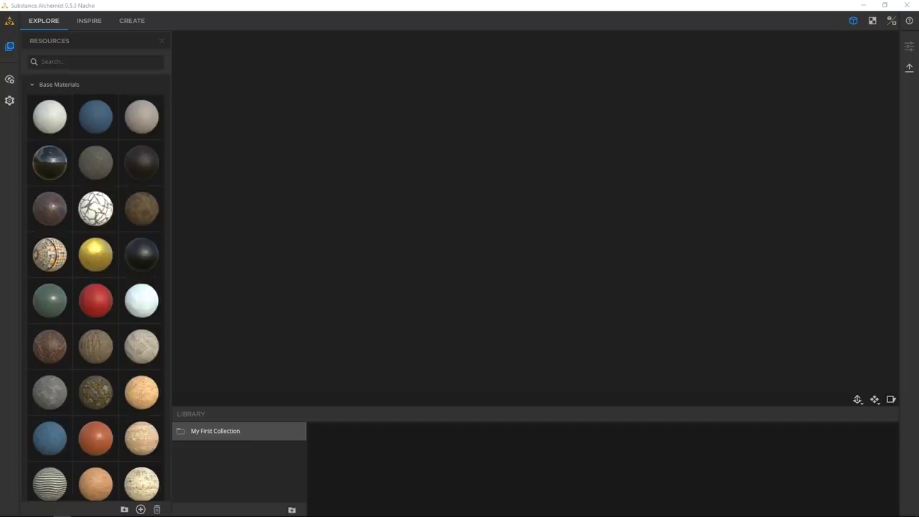
- Look over the latest uploads and most popular resources on the Substance Share home page in the browser, then return to Substance Alchemist
left_click_drag(918, 55, 553, 34)
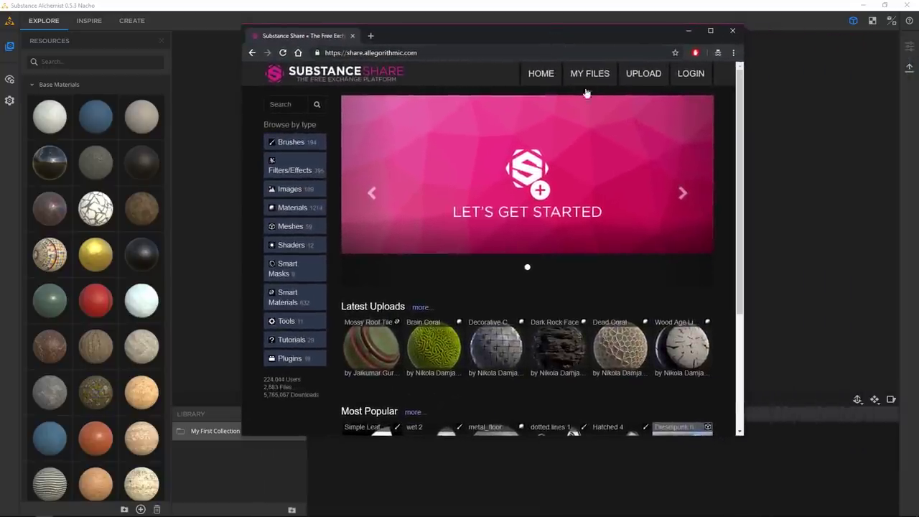
scroll(639, 280, "down", 3)
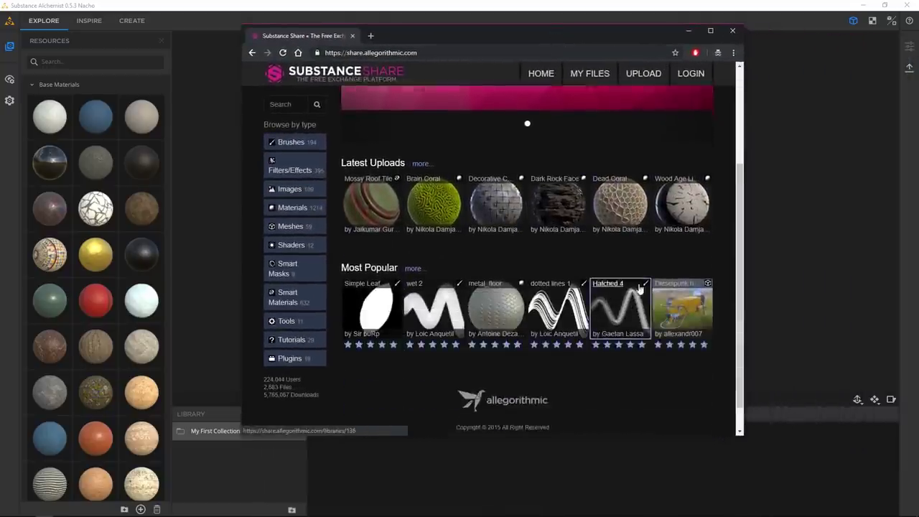
scroll(644, 310, "up", 3)
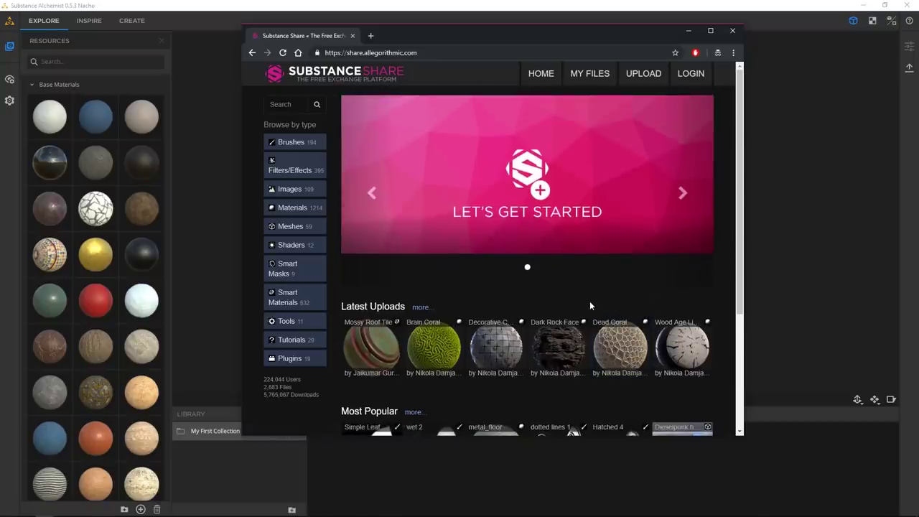
left_click_drag(583, 43, 603, 43)
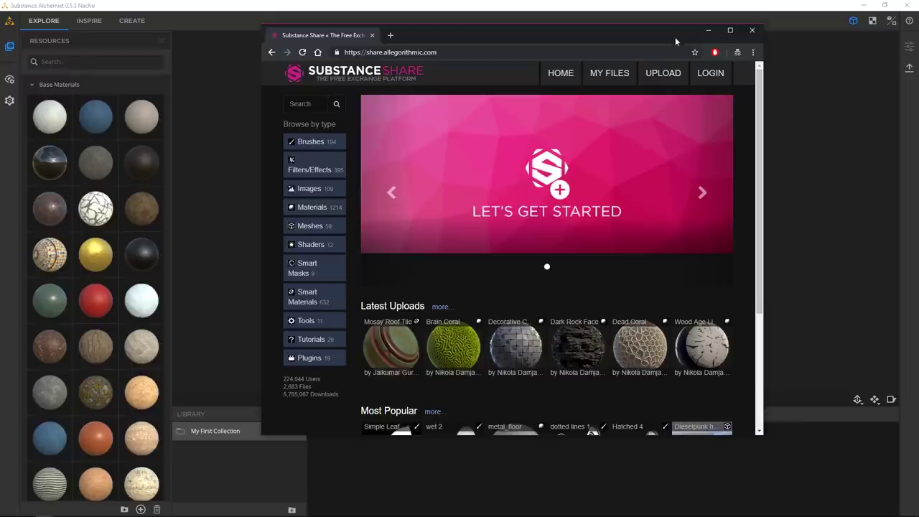
left_click(708, 30)
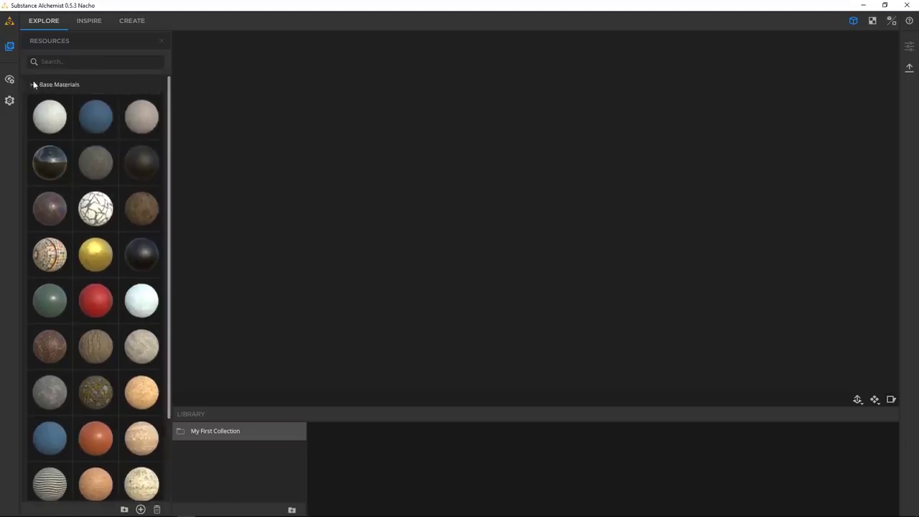
- Add the CliffRock material from the Substance Share resources as the base layer of a new material in the Create workspace
left_click(32, 84)
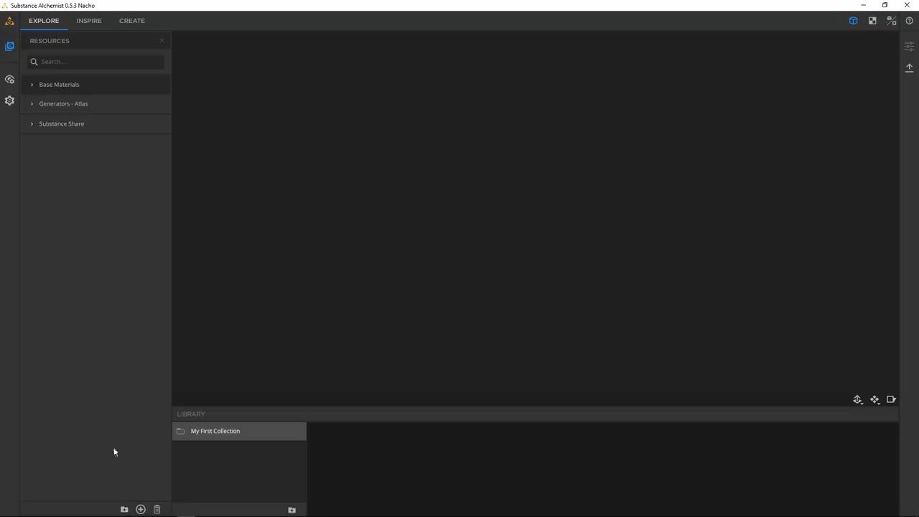
left_click(31, 124)
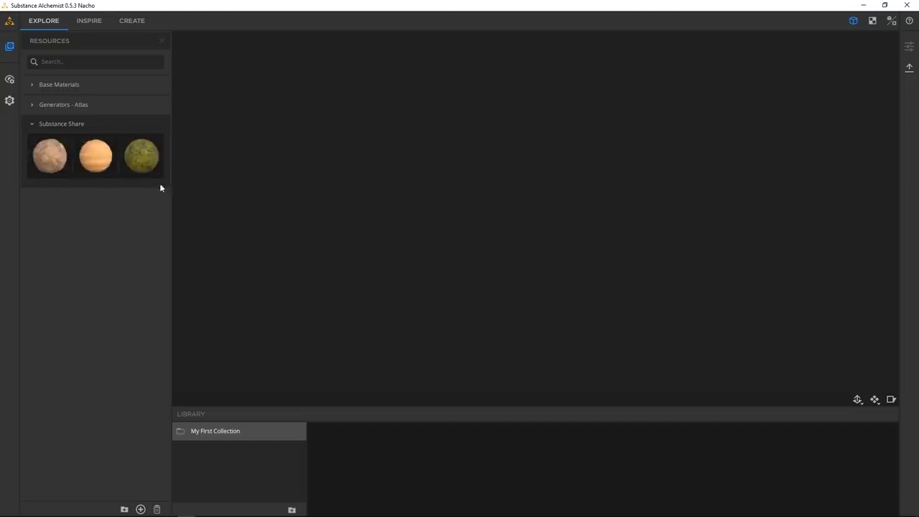
left_click_drag(49, 156, 228, 244)
left_click(132, 20)
left_click_drag(50, 163, 335, 374)
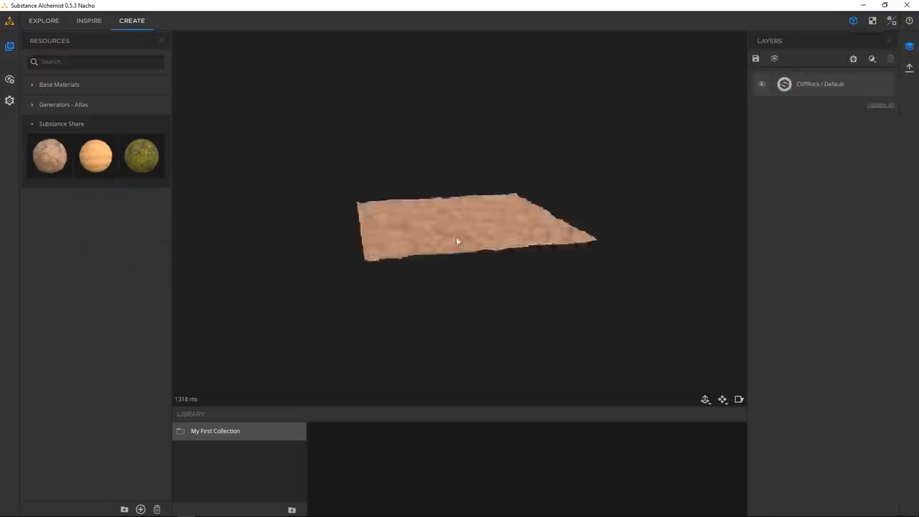
- Add a Color Variation filter above the CliffRock layer
left_click_drag(560, 280, 458, 244)
right_click_drag(457, 244, 615, 302)
left_click_drag(615, 301, 457, 201)
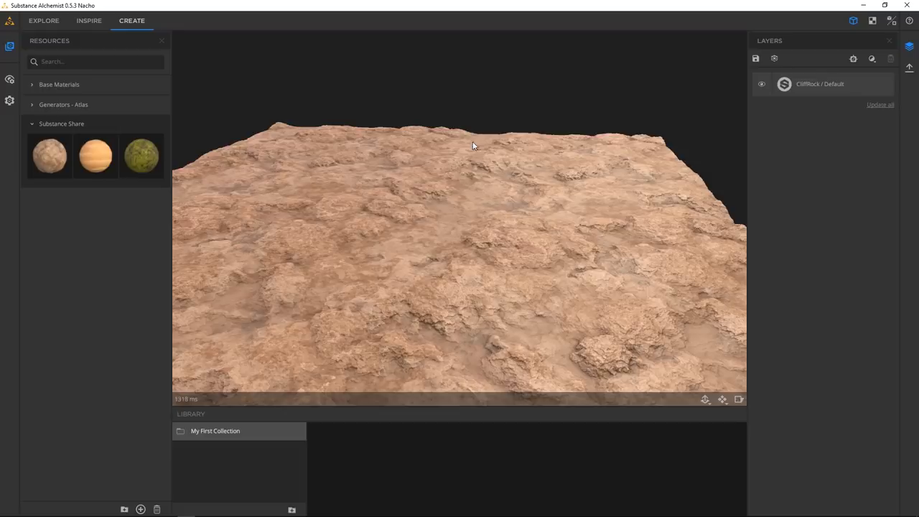
left_click_drag(422, 204, 671, 146)
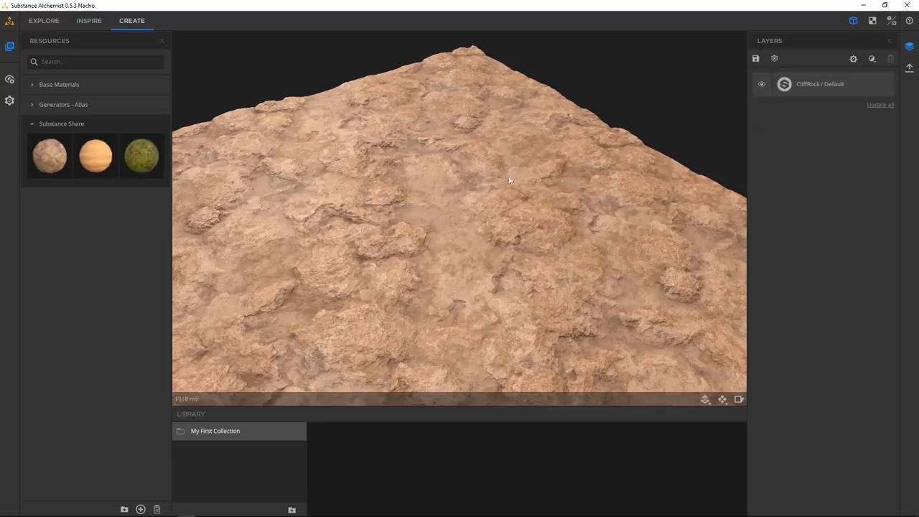
left_click(871, 59)
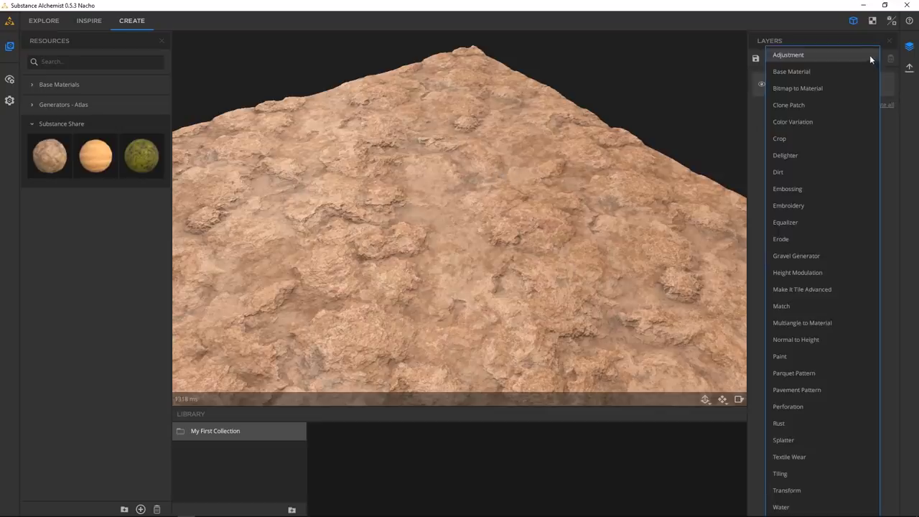
left_click(792, 122)
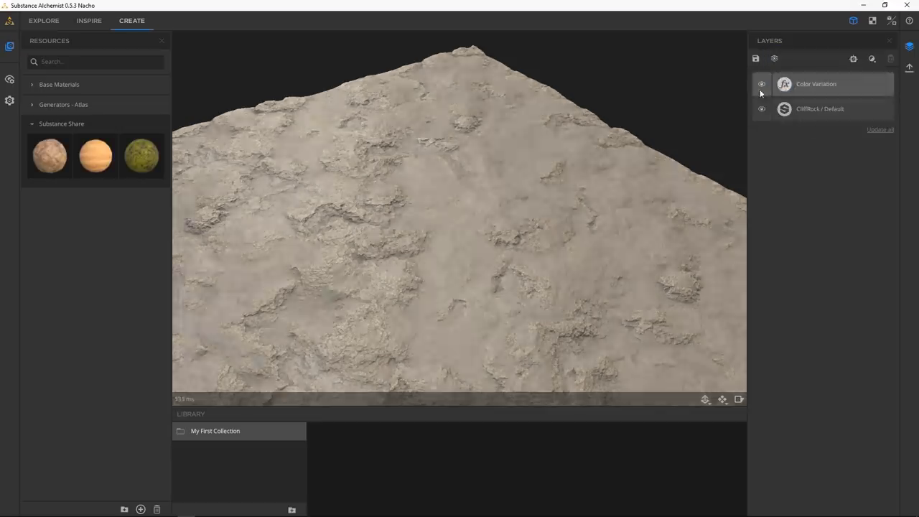
left_click_drag(449, 220, 739, 107)
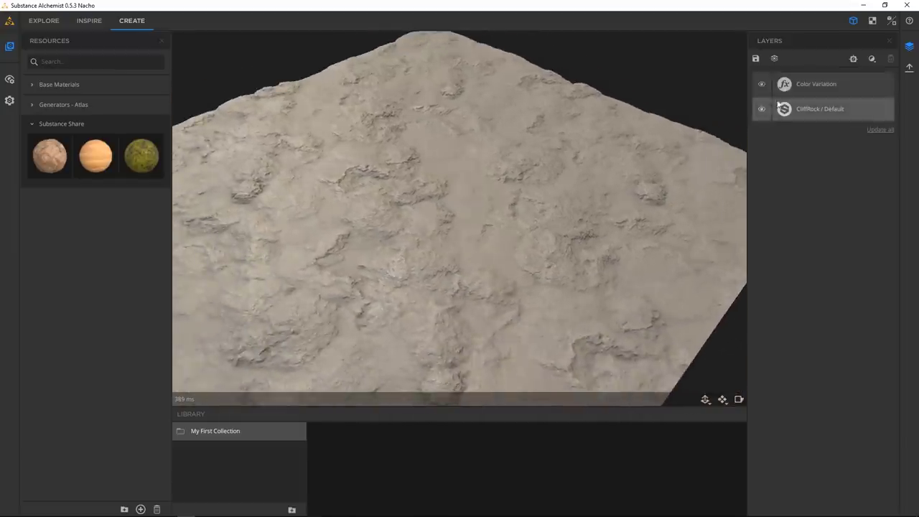
- Set the Color Variation filter's color count to 3 and show its color settings
left_click(797, 84)
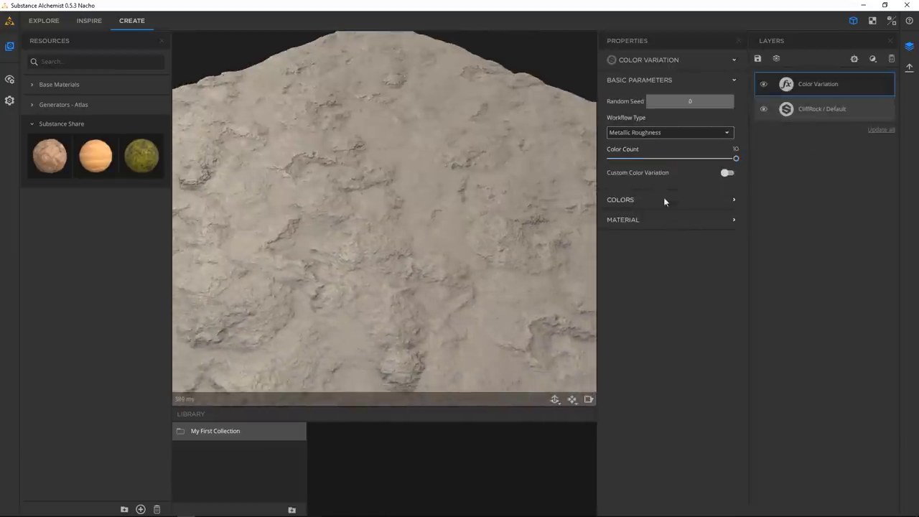
left_click(671, 200)
left_click_drag(736, 158, 637, 157)
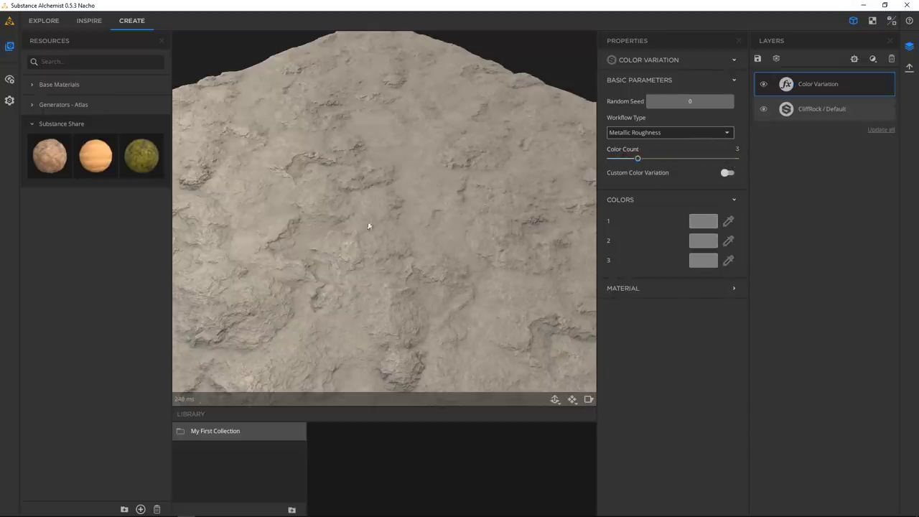
- Try contrasting test colors in the Color Variation filter: magenta for color 1, violet for color 2 and green for color 3
right_click_drag(369, 225, 263, 113)
left_click_drag(263, 113, 332, 177)
right_click_drag(332, 177, 569, 341)
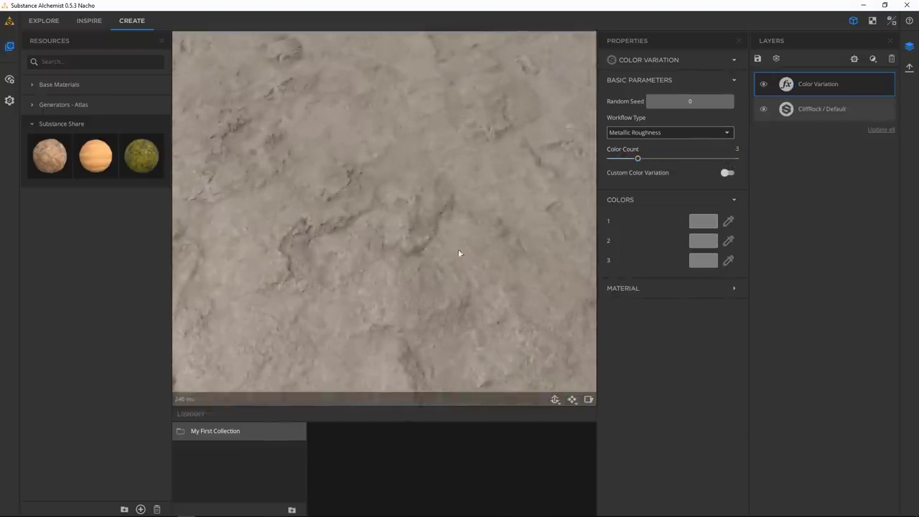
left_click(703, 221)
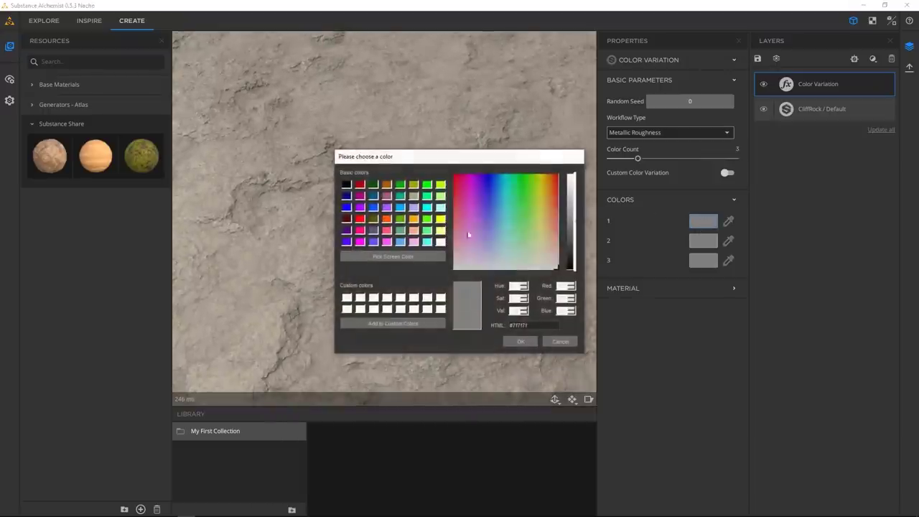
left_click(476, 189)
left_click(522, 341)
left_click(703, 240)
left_click(463, 189)
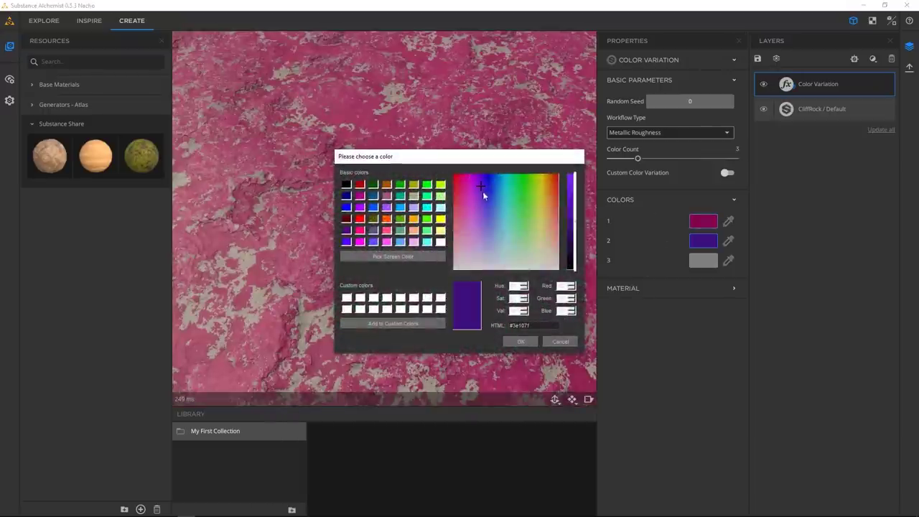
left_click(521, 342)
left_click(703, 260)
left_click(523, 190)
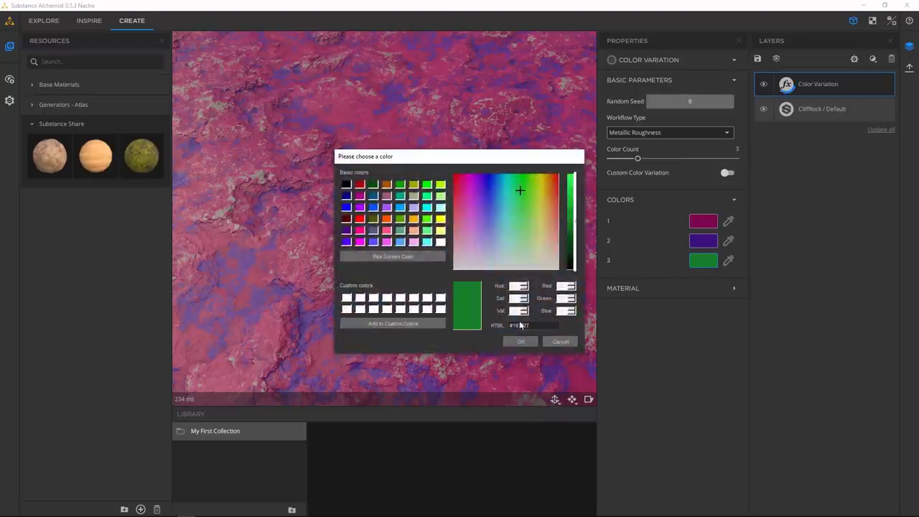
left_click(521, 342)
- Change color 1 of the Color Variation filter to a very dark, desaturated brown
left_click_drag(567, 316, 428, 193)
left_click(702, 222)
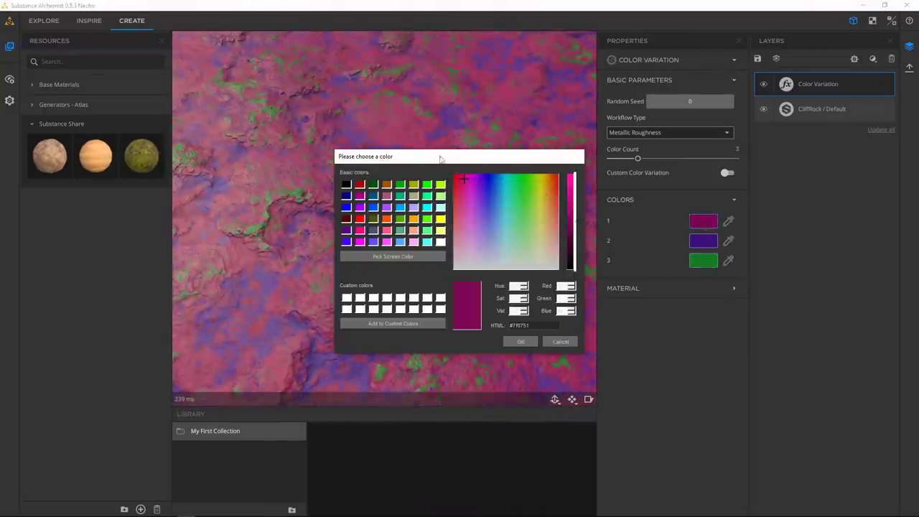
left_click(535, 182)
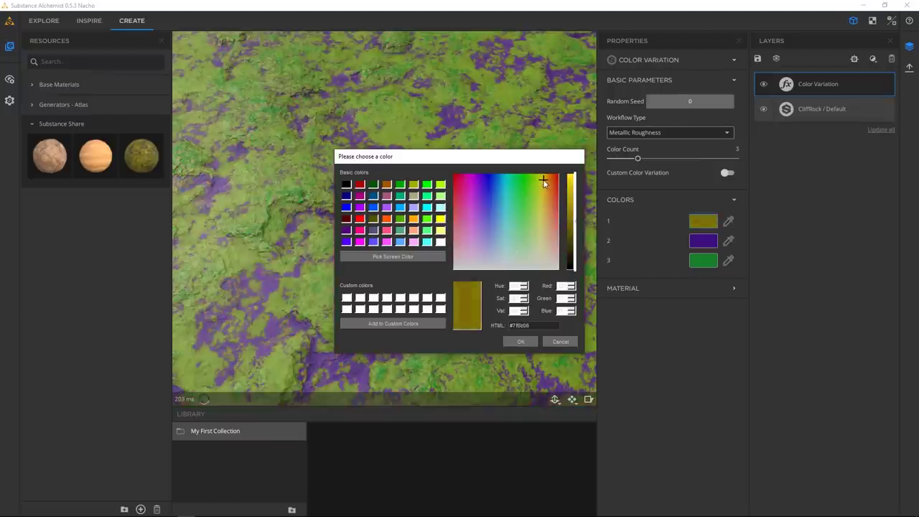
left_click_drag(544, 181, 574, 251)
left_click(545, 208)
left_click_drag(574, 247, 574, 252)
mouse_move(544, 217)
left_mouse_down()
mouse_move(545, 241)
mouse_move(573, 256)
left_mouse_up()
left_click(514, 342)
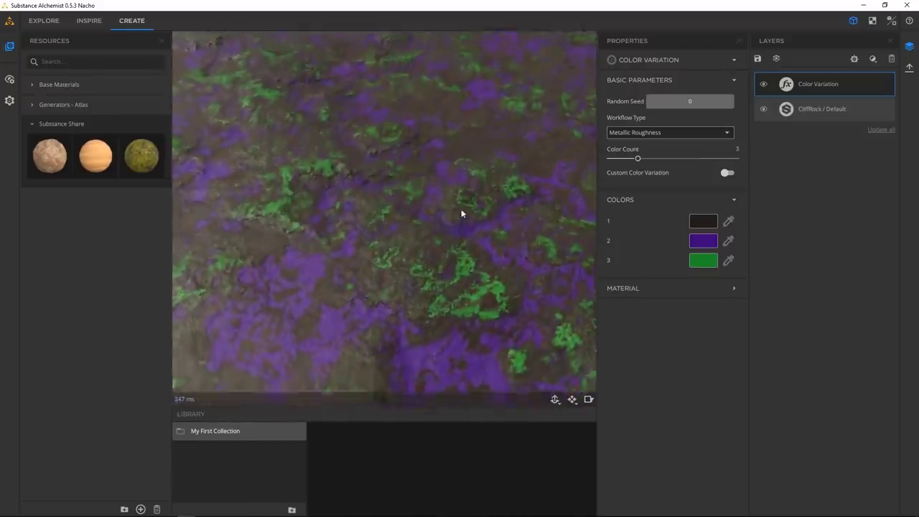
- Change color 2 of the Color Variation filter to black
left_click(703, 240)
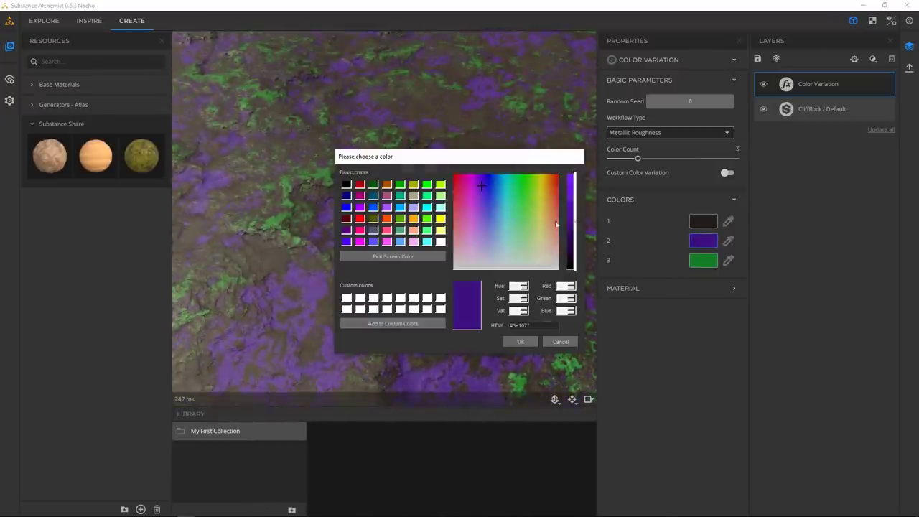
left_click_drag(483, 188, 490, 213)
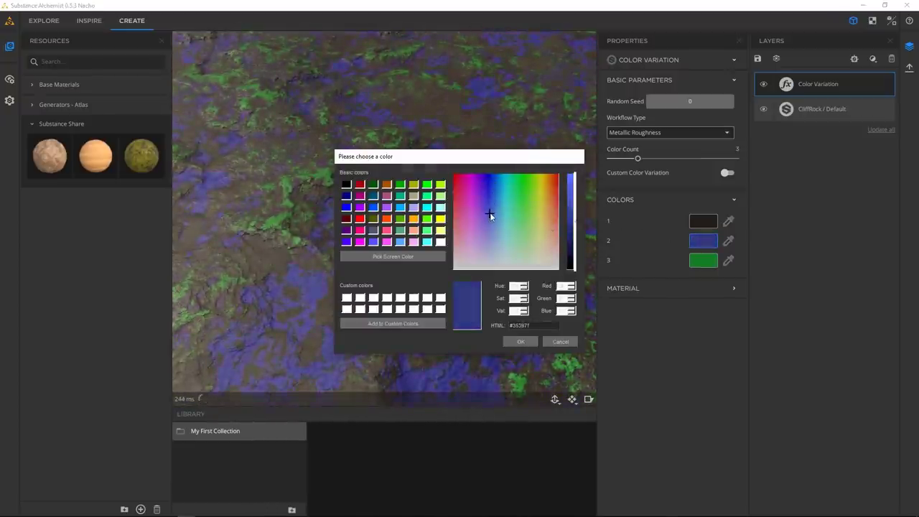
left_click(571, 260)
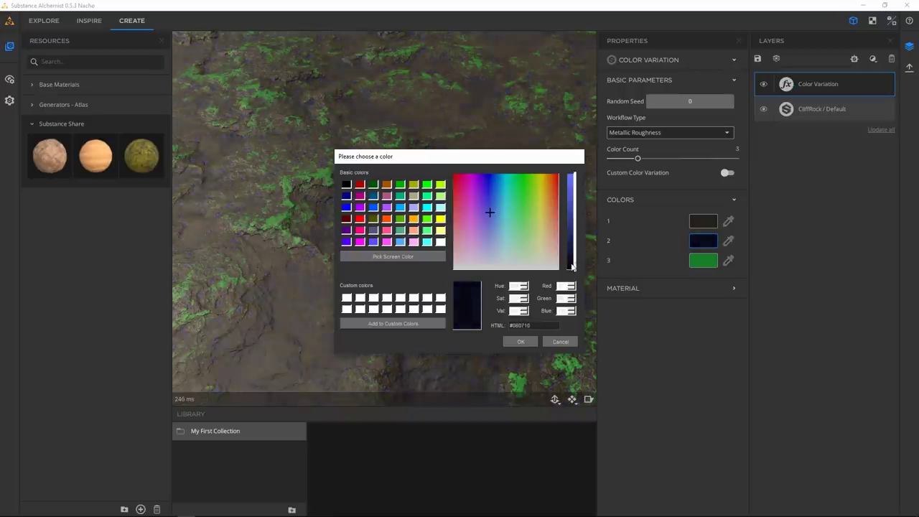
left_click(572, 269)
left_click(521, 342)
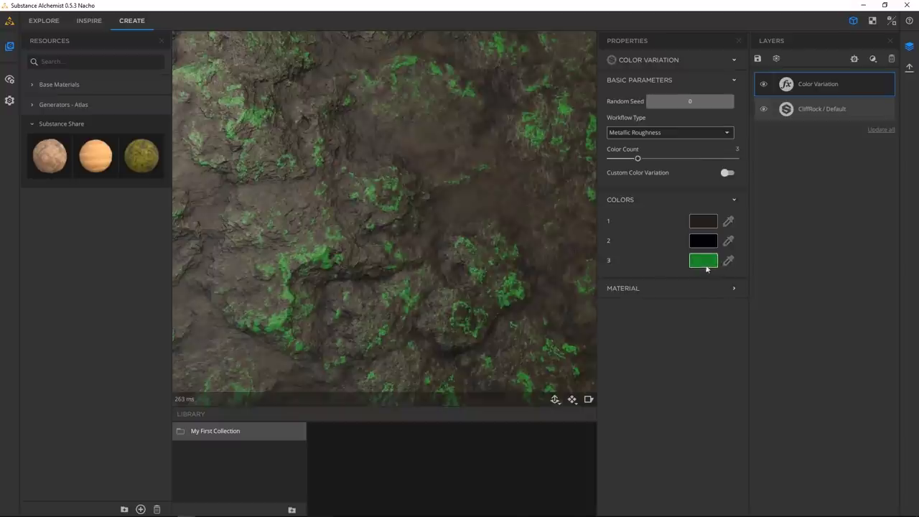
- Change color 3 of the Color Variation filter to a very dark teal
left_click(707, 261)
mouse_move(514, 205)
left_mouse_down()
mouse_move(494, 209)
mouse_move(503, 209)
mouse_move(502, 190)
mouse_move(501, 205)
left_mouse_up()
left_click(574, 219)
left_click_drag(575, 219, 575, 252)
left_click_drag(501, 207, 503, 209)
left_click(521, 341)
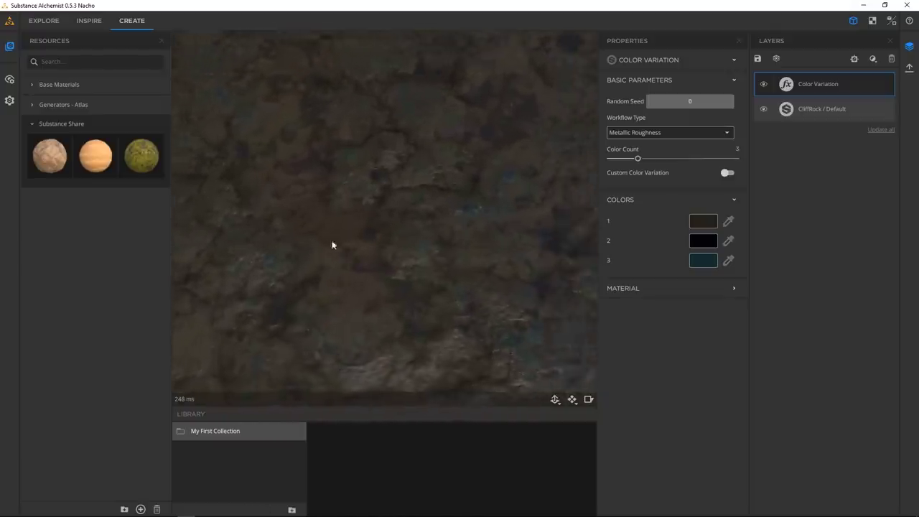
left_click(702, 260)
left_click_drag(507, 156, 694, 141)
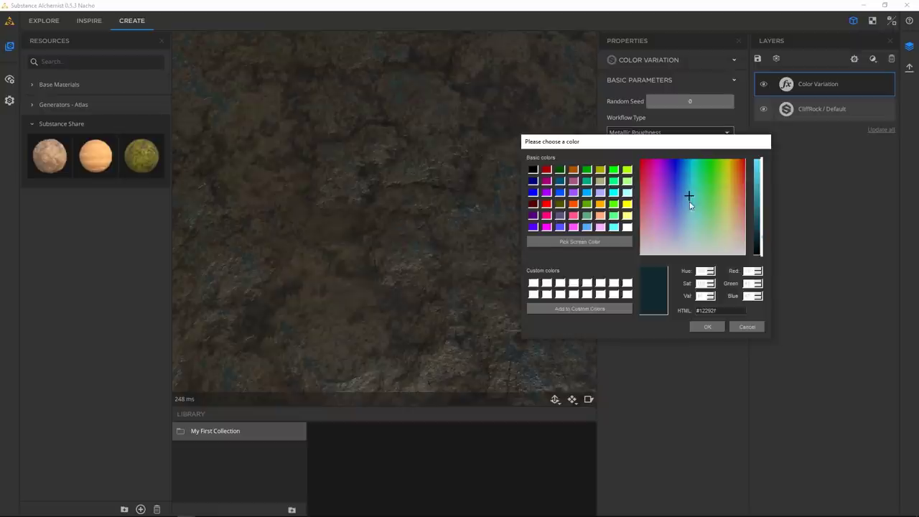
left_click(689, 195)
left_click(762, 246)
left_click(706, 326)
- Select Bonifacio Aragon Stairs as the viewer's lighting environment
left_click_drag(466, 215, 340, 149)
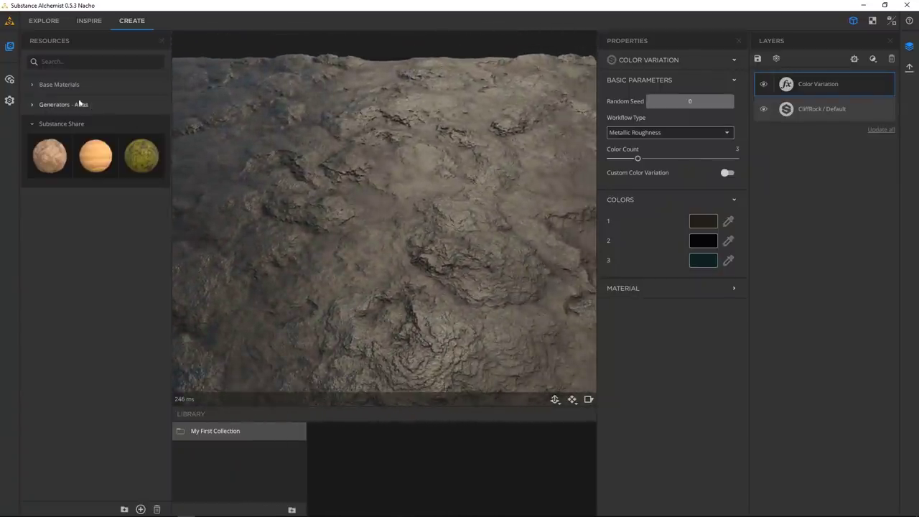
left_click(10, 80)
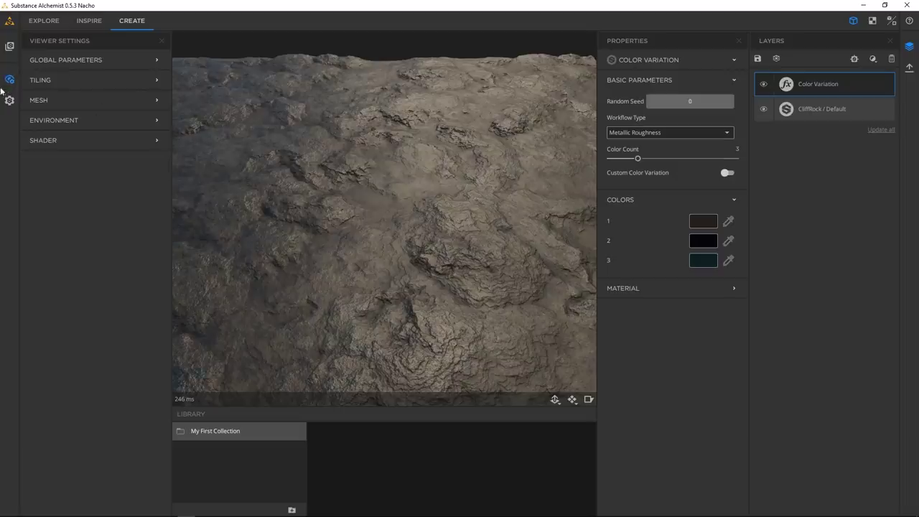
left_click(58, 60)
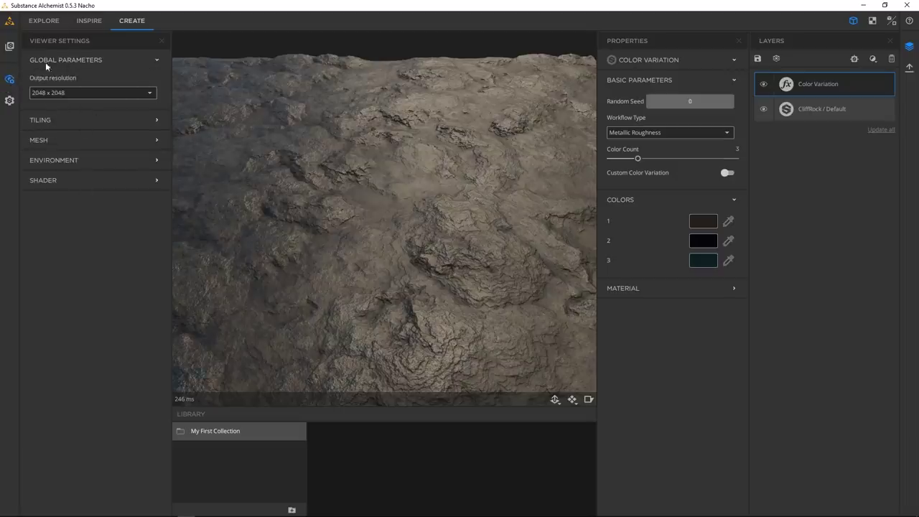
left_click(71, 60)
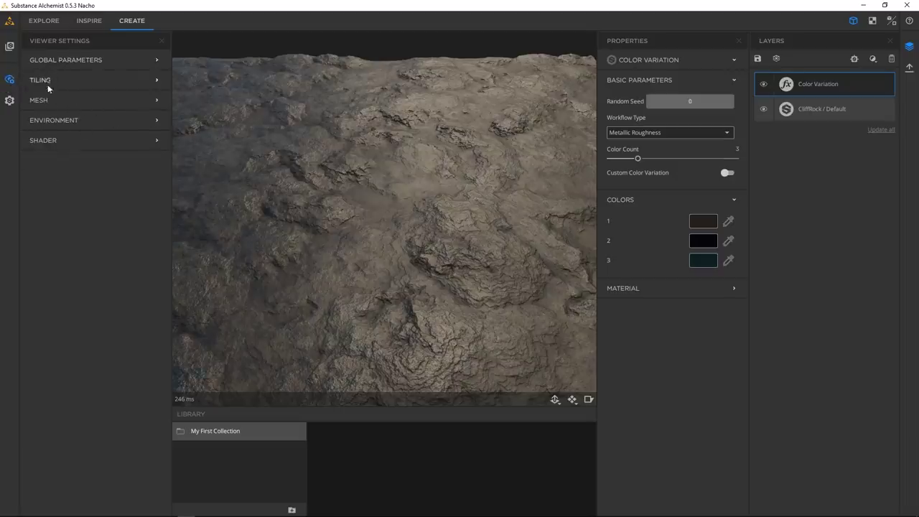
left_click(59, 120)
mouse_move(119, 145)
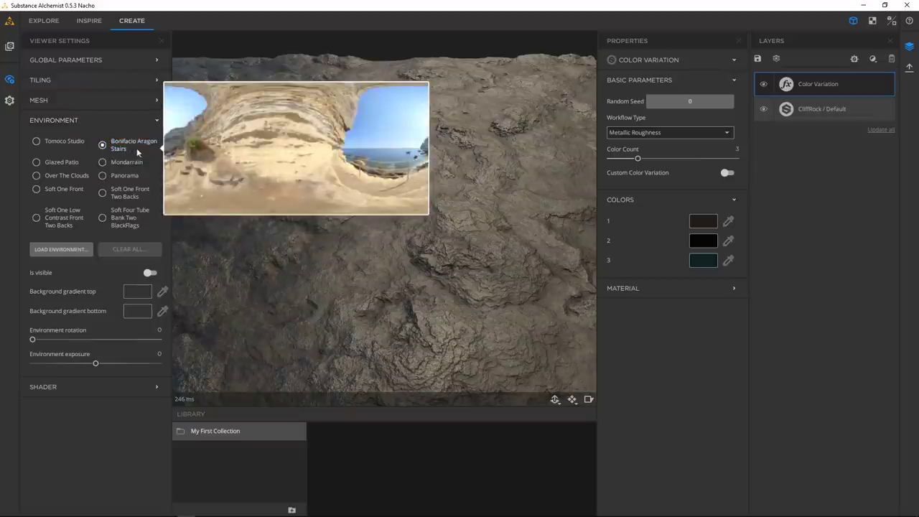
left_click(111, 145)
- Review the viewer's shader settings, close the viewer settings and inspect the rock surface up close
left_click_drag(402, 174, 380, 180)
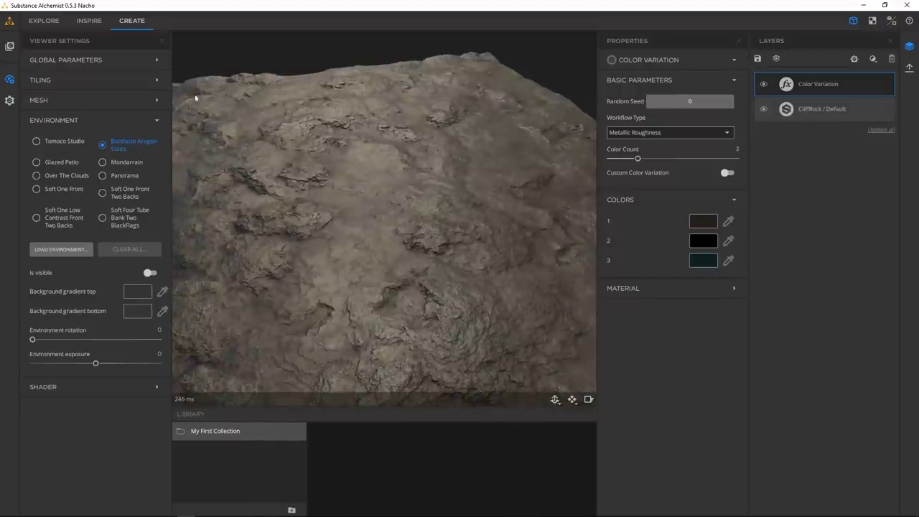
left_click(56, 388)
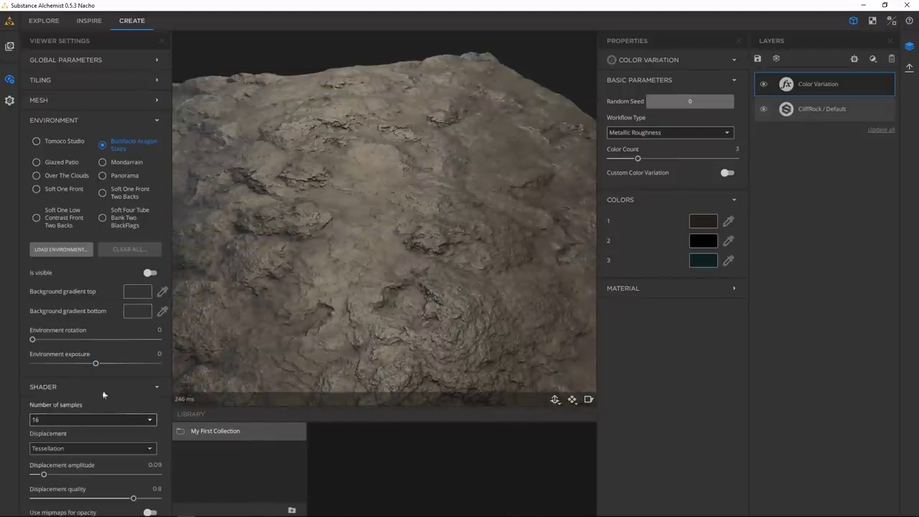
left_click(67, 386)
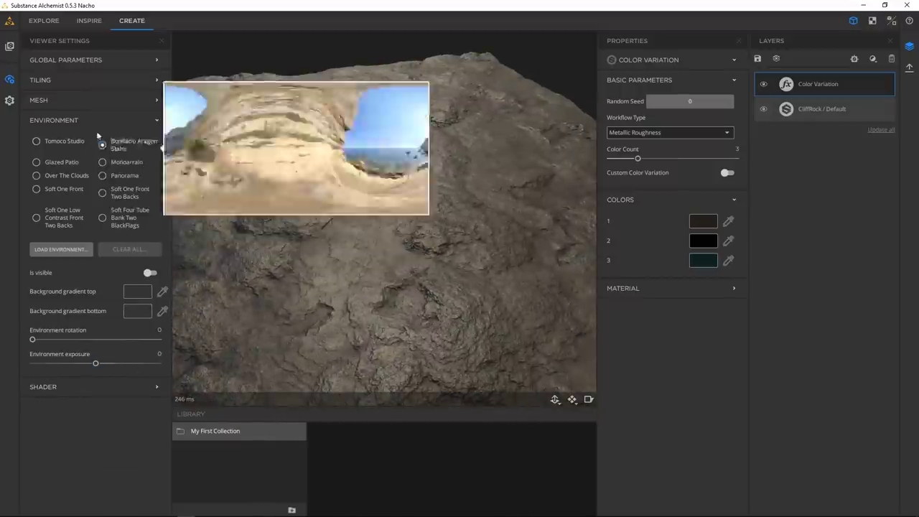
left_click(73, 121)
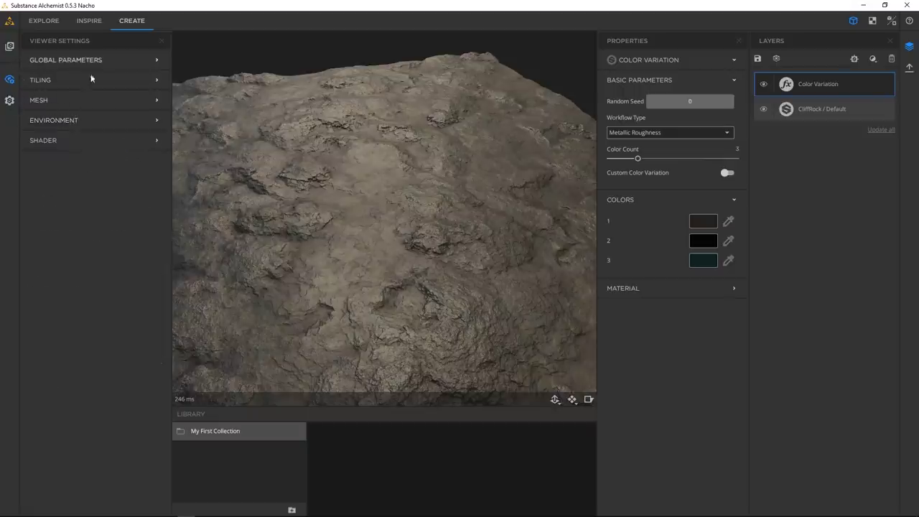
left_click(161, 40)
left_click_drag(467, 189, 430, 148)
left_click_drag(431, 145, 205, 262)
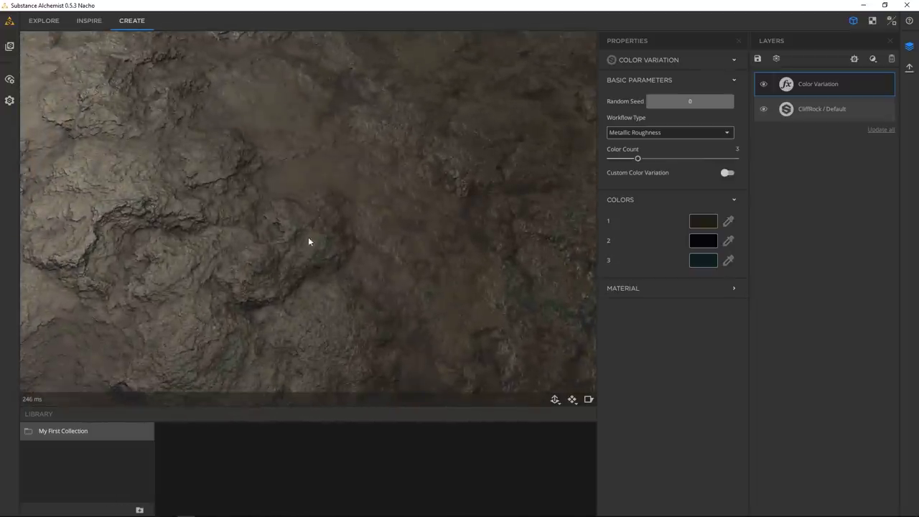
- Add a Rust filter above Color Variation, with Rust Spreading at 0.27 and Rust Age Shift at 0.45
left_click(873, 59)
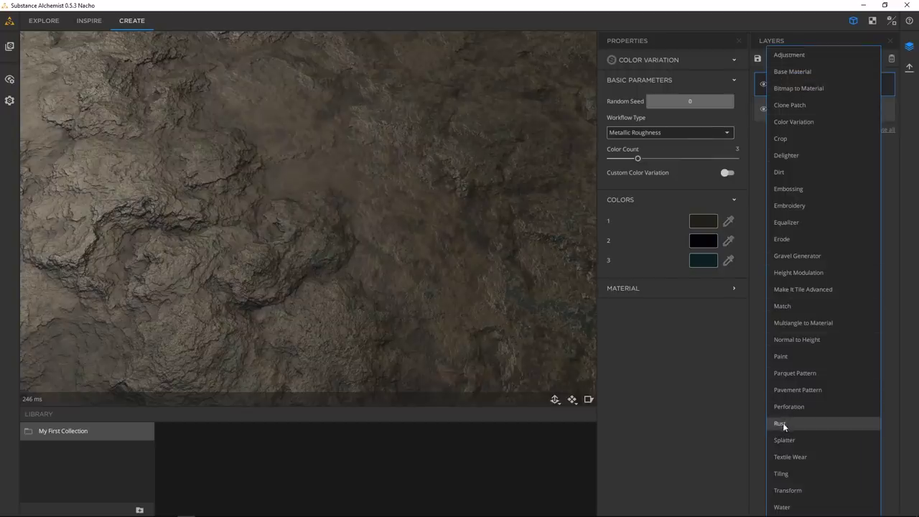
left_click_drag(357, 137, 644, 130)
left_click_drag(546, 234, 445, 222)
mouse_move(681, 251)
left_mouse_down()
mouse_move(707, 253)
mouse_move(654, 251)
mouse_move(667, 250)
left_mouse_up()
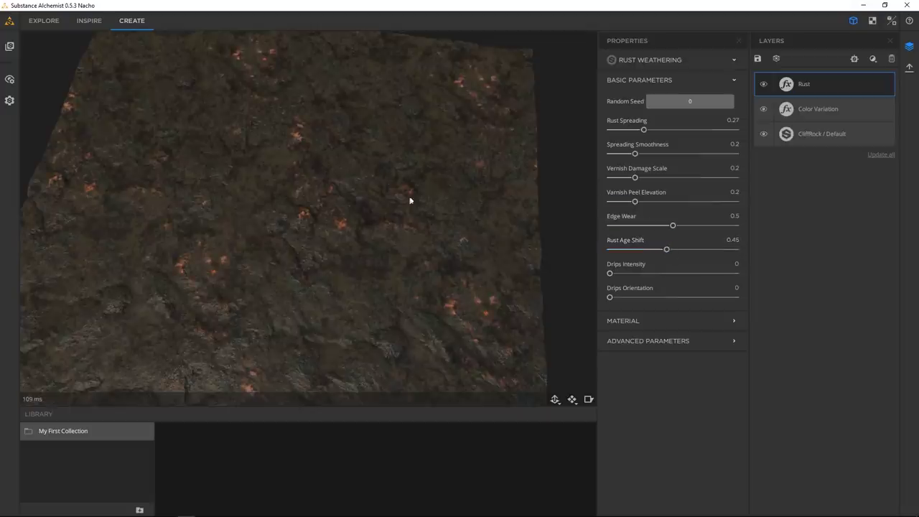
- Set the Rust filter's Vernish Damage Scale to 0.36
right_click_drag(411, 201, 591, 323)
left_click_drag(531, 217, 530, 201)
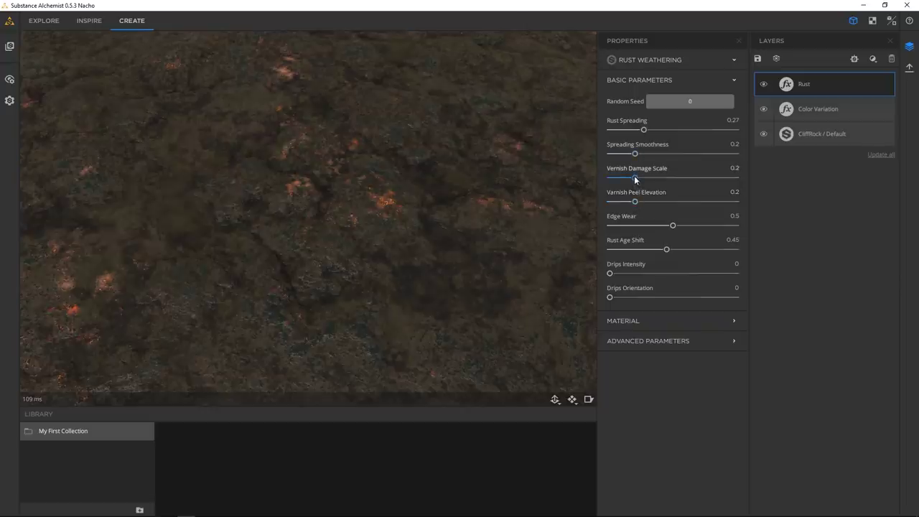
mouse_move(659, 183)
left_mouse_down()
mouse_move(641, 180)
mouse_move(661, 180)
mouse_move(651, 184)
left_mouse_up()
left_click_drag(353, 223, 341, 300)
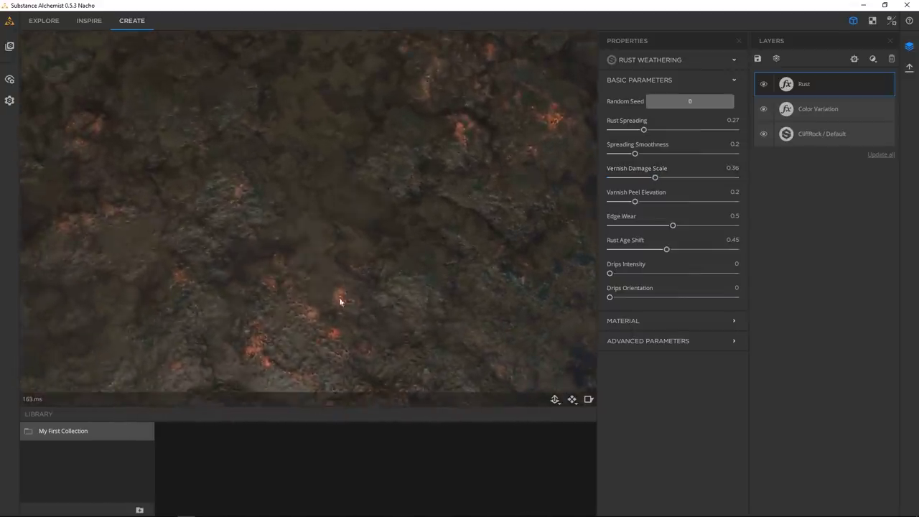
- Set the Rust filter's Rust Spreading to 0.29 and its Spreading Smoothness to 0.14
left_click_drag(410, 284, 330, 211)
left_click_drag(456, 205, 447, 193)
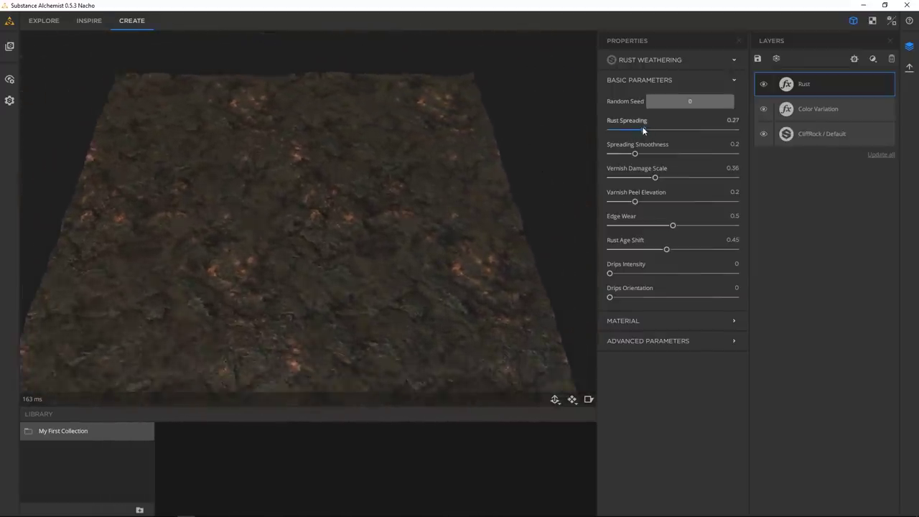
left_click_drag(644, 130, 647, 129)
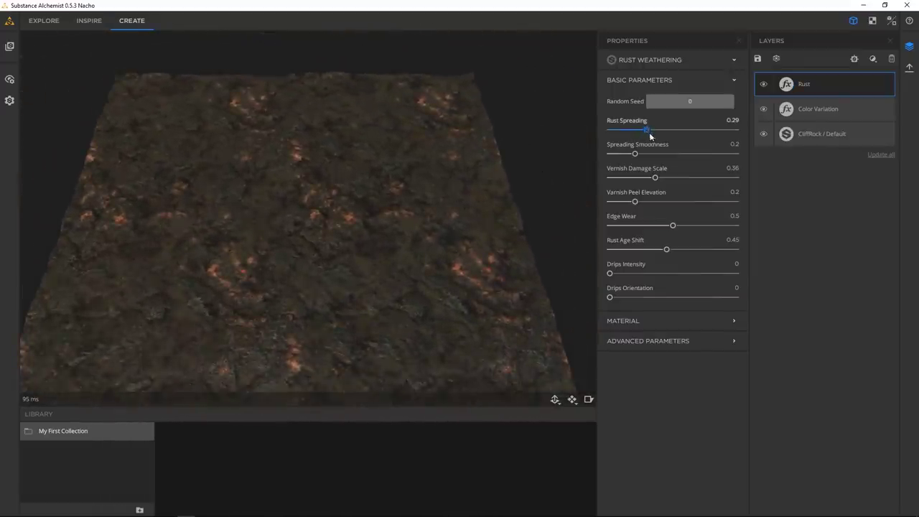
left_click_drag(635, 155, 626, 155)
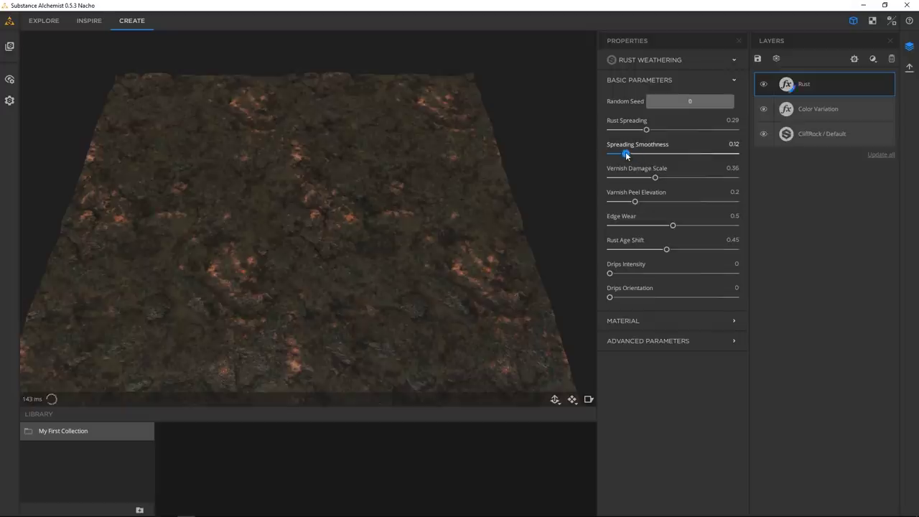
right_click_drag(332, 344, 445, 295)
left_click_drag(256, 264, 374, 222)
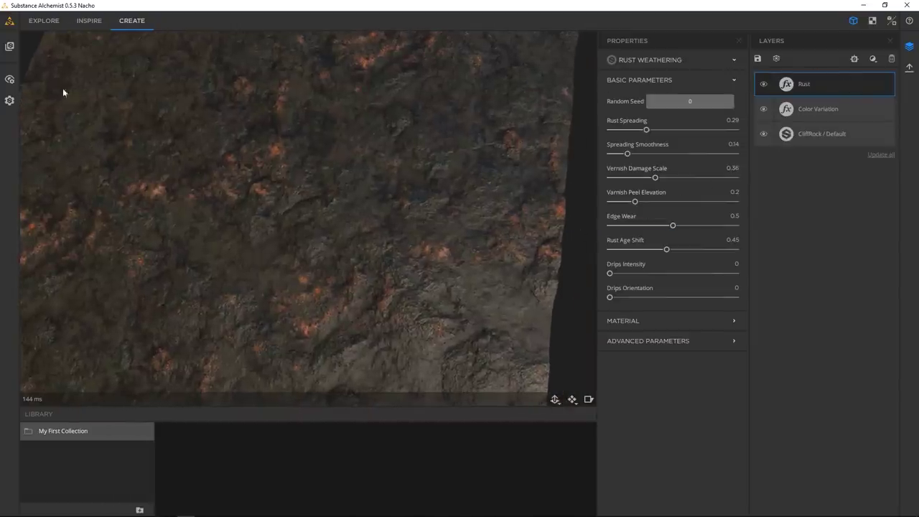
- Add the Sand_Wavy material from the Substance Share resources as a blend layer on top of the rusted rock
left_click(9, 101)
left_click(9, 80)
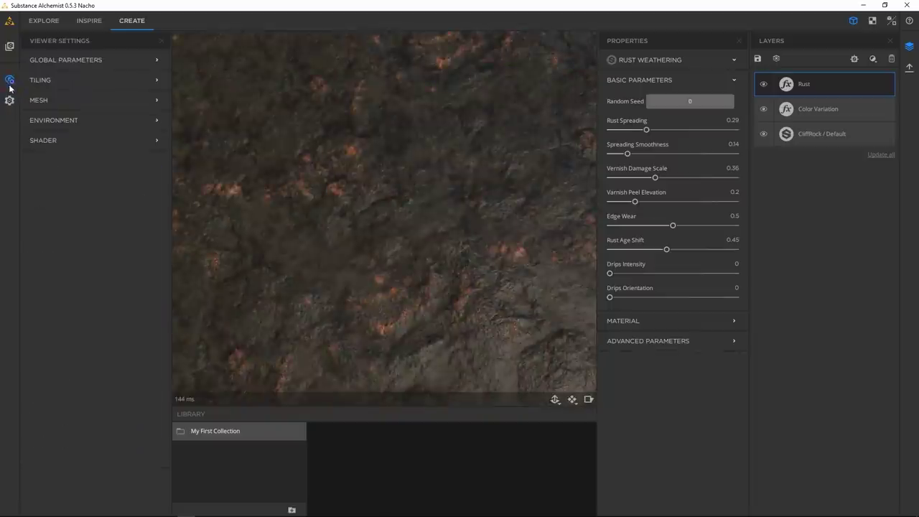
left_click(11, 48)
left_click_drag(333, 252, 392, 200)
left_click_drag(91, 163, 445, 246)
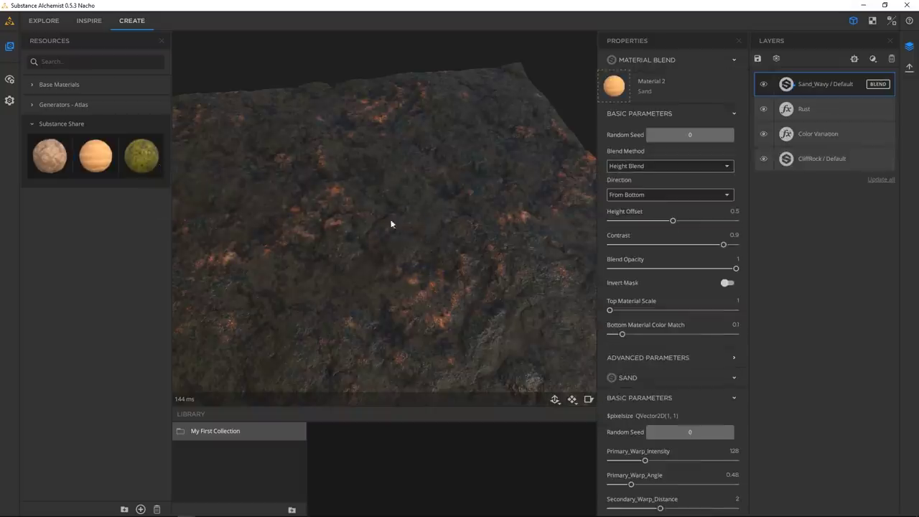
left_click_drag(327, 224, 369, 211)
left_click_drag(399, 182, 392, 213)
- Try the From Top direction for the sand's height blend and return it to From Bottom
left_click(631, 196)
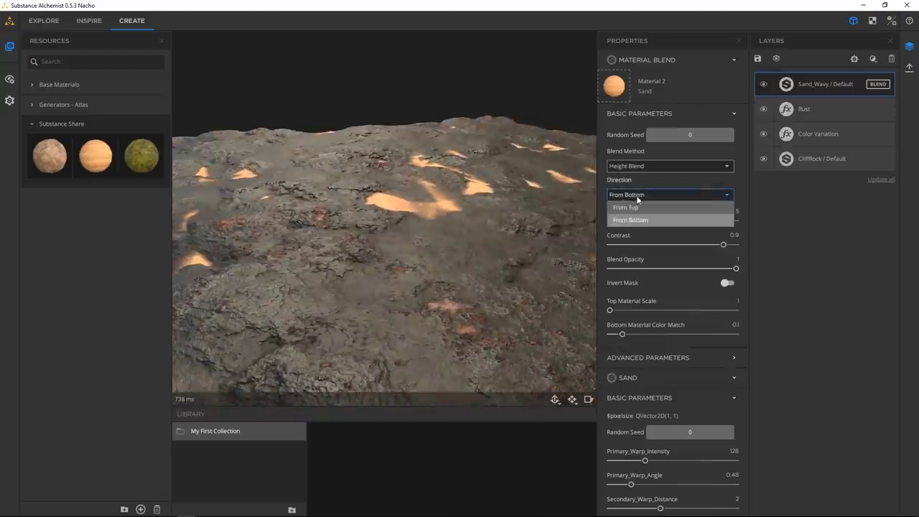
left_click(632, 207)
left_click_drag(437, 234, 395, 213)
left_click(626, 196)
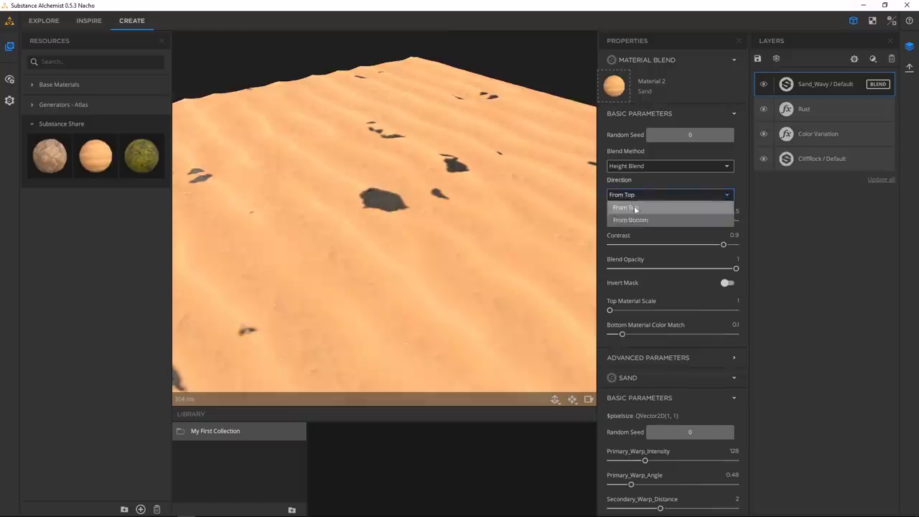
left_click(632, 220)
left_click_drag(428, 186, 395, 221)
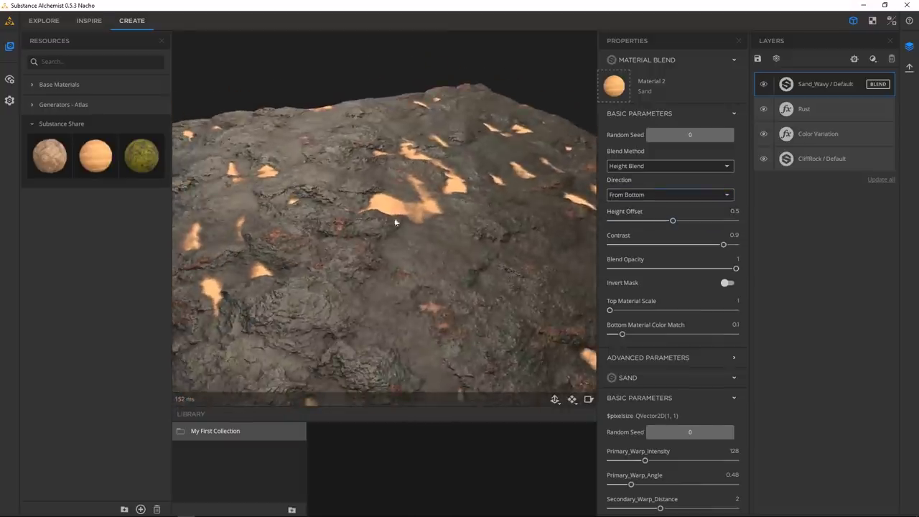
- Hide the Rust, Color Variation and CliffRock layers to isolate the Sand_Wavy layer
left_click_drag(326, 236, 290, 239)
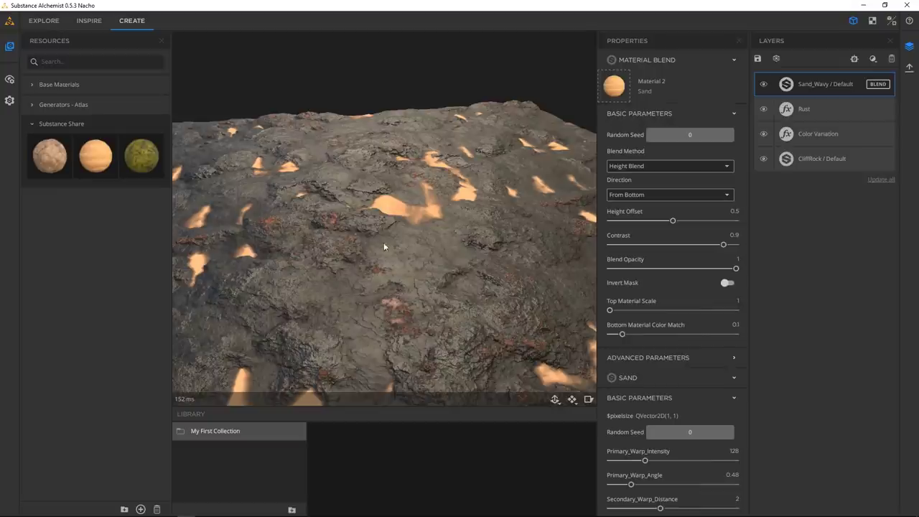
left_click_drag(383, 246, 400, 251)
left_click_drag(581, 201, 564, 180)
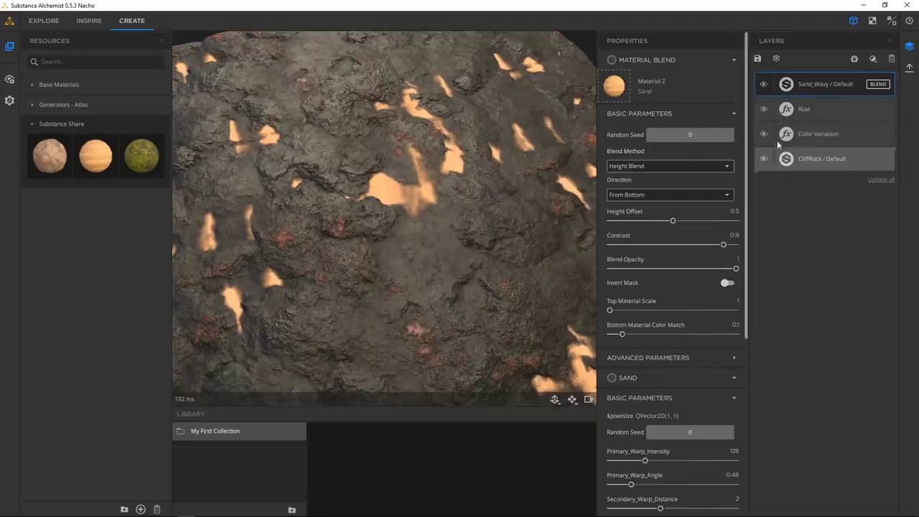
left_click_drag(463, 223, 562, 262)
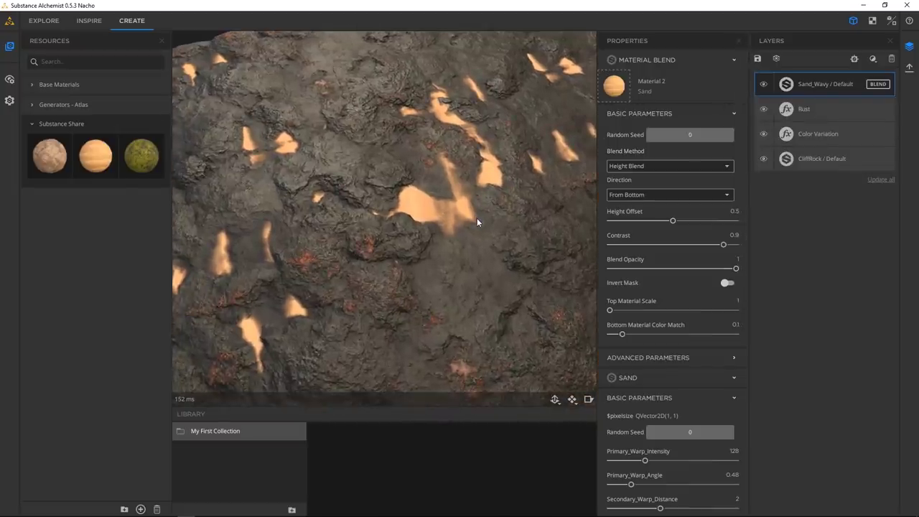
left_click(763, 108)
left_click(763, 133)
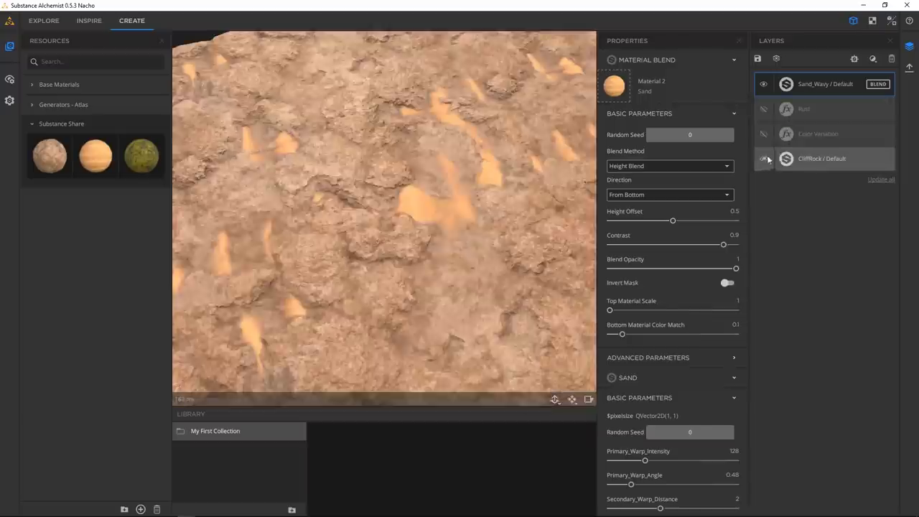
left_click(763, 158)
left_click_drag(347, 181, 318, 141)
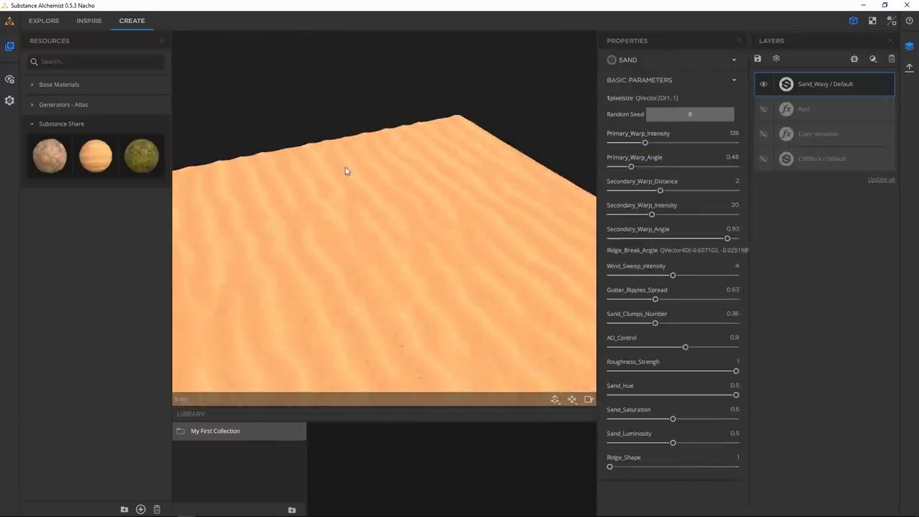
left_click_drag(455, 203, 368, 190)
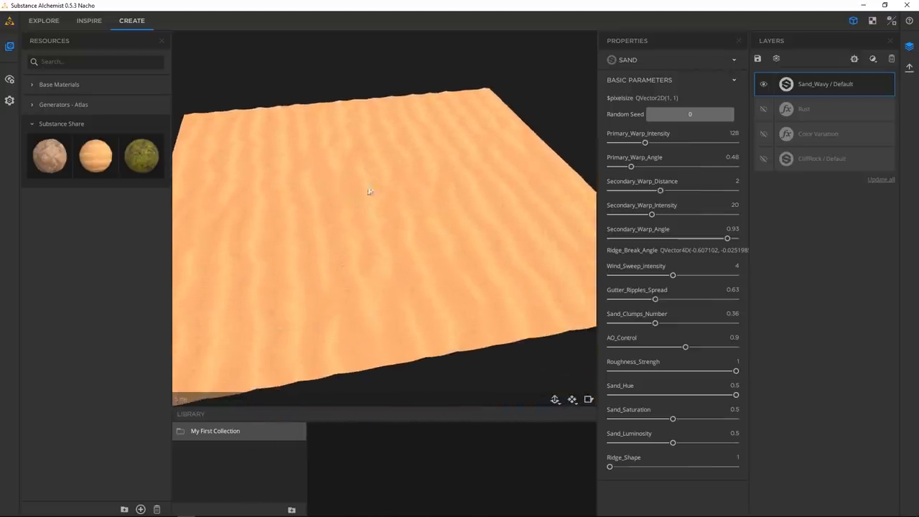
- Set the sand's Primary_Warp_Intensity to 148.4, Primary_Warp_Angle to 0.49, Secondary_Warp_Distance to 3 and Secondary_Warp_Intensity to 16.15
left_click_drag(645, 144, 642, 166)
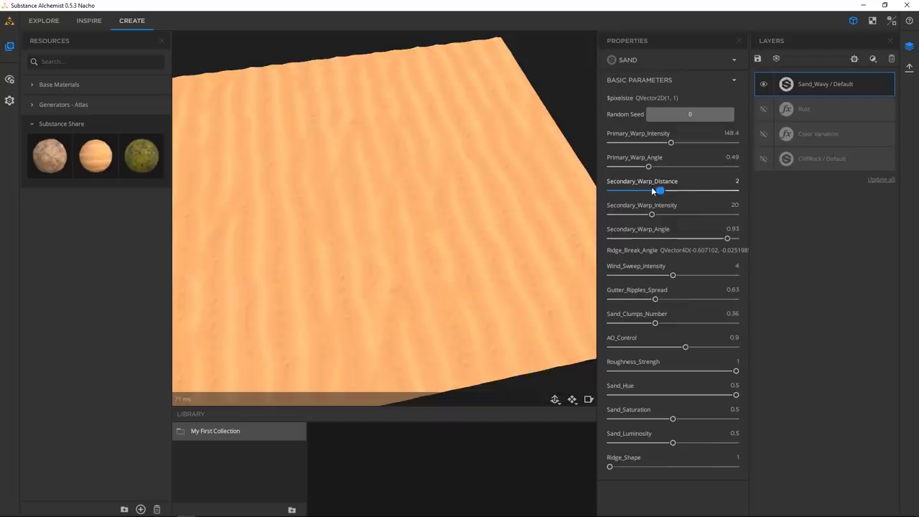
mouse_move(651, 215)
left_mouse_down()
mouse_move(698, 215)
mouse_move(626, 213)
mouse_move(644, 215)
left_mouse_up()
scroll(454, 235, "up", 5)
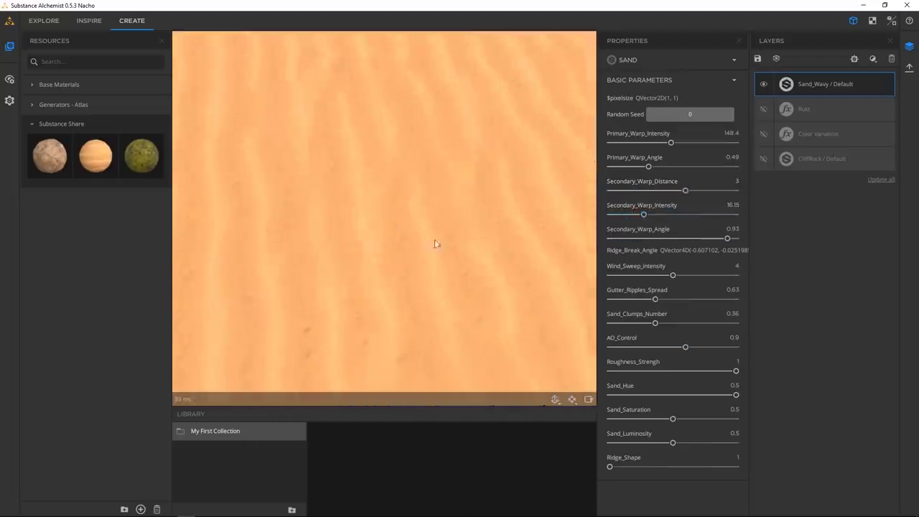
left_click_drag(414, 224, 456, 234)
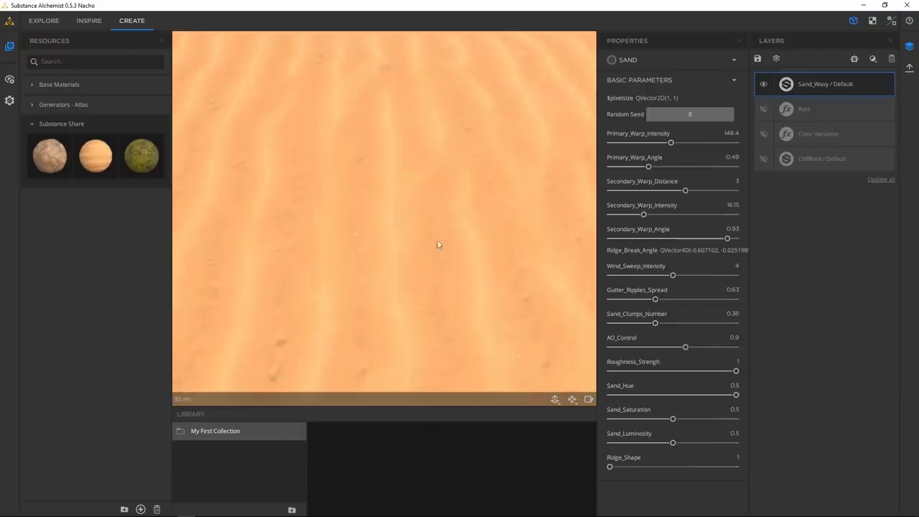
- Set the sand's Wind_Sweep_Intensity to 6.31, Sand_Clumps_Number to 0.03 and Gutter_Ripples_Spread to 0.5
mouse_move(368, 215)
left_mouse_down()
mouse_move(374, 209)
mouse_move(372, 253)
mouse_move(285, 360)
mouse_move(410, 283)
left_mouse_up()
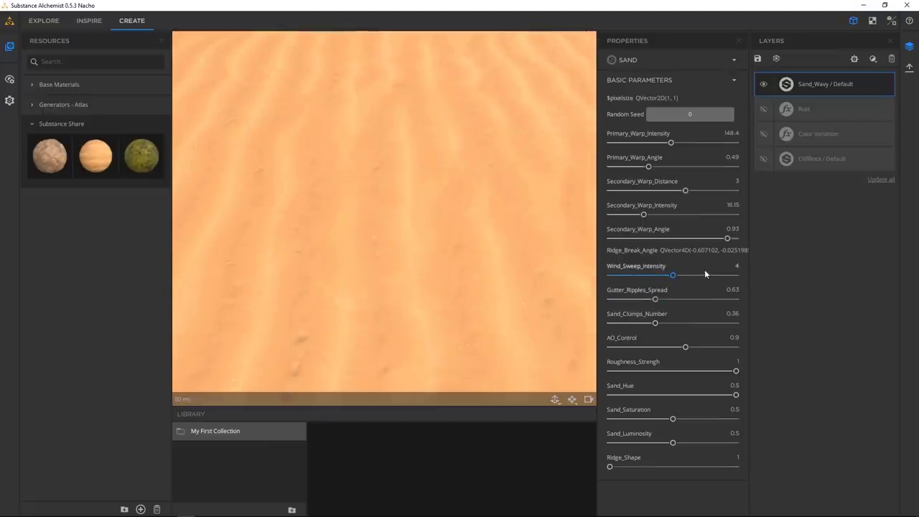
left_click_drag(704, 275, 713, 277)
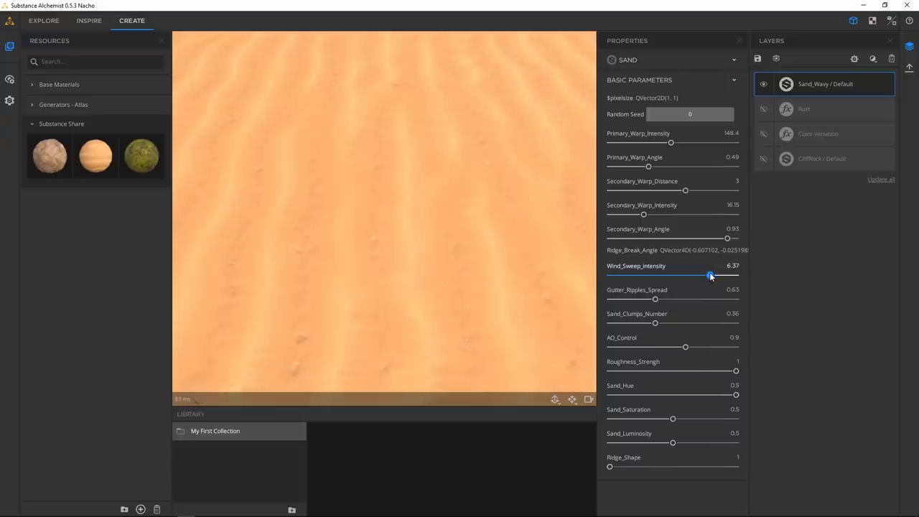
left_click_drag(431, 263, 413, 219)
left_click_drag(655, 323, 613, 322)
mouse_move(653, 298)
left_mouse_down()
mouse_move(703, 299)
mouse_move(636, 298)
left_mouse_up()
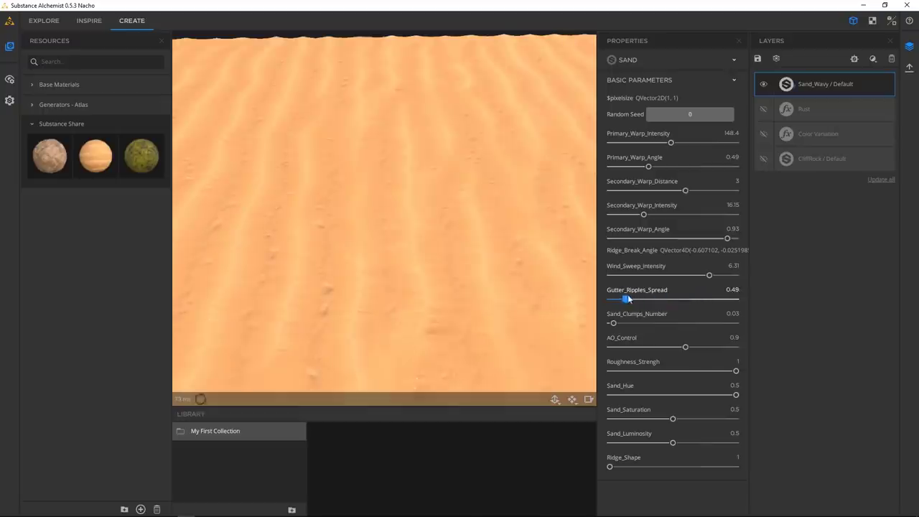
- Set the sand's AO_Control to 0.91, Sand_Saturation to 0.52 and Sand_Luminosity to 0.49
mouse_move(684, 349)
left_mouse_down()
mouse_move(645, 347)
mouse_move(690, 348)
left_mouse_up()
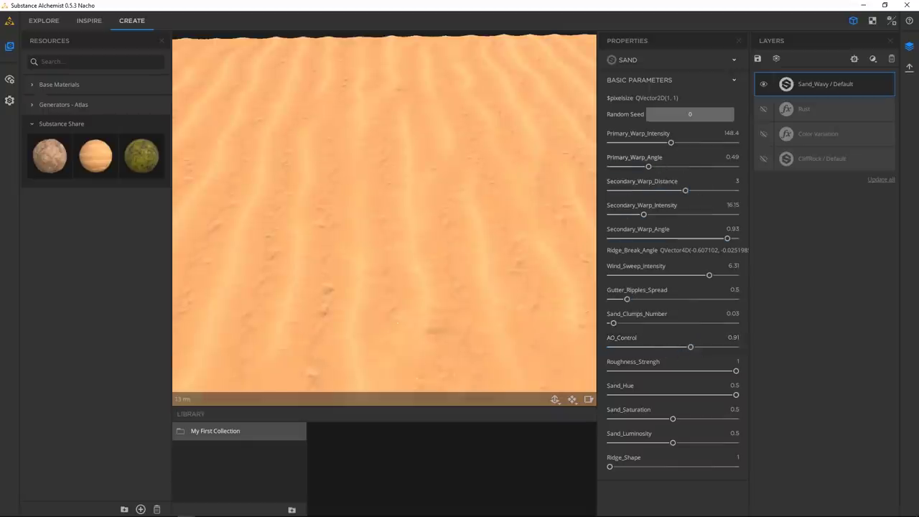
scroll(408, 206, "down", 3)
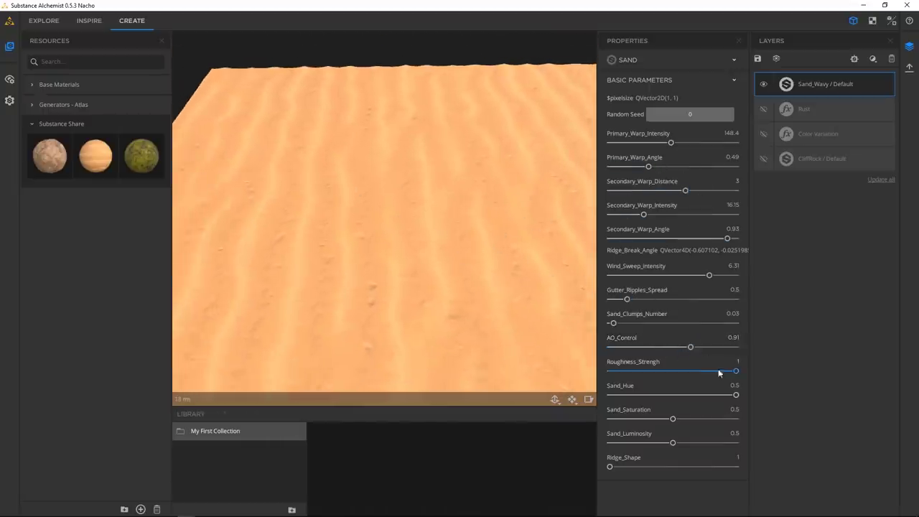
left_click_drag(469, 244, 544, 293)
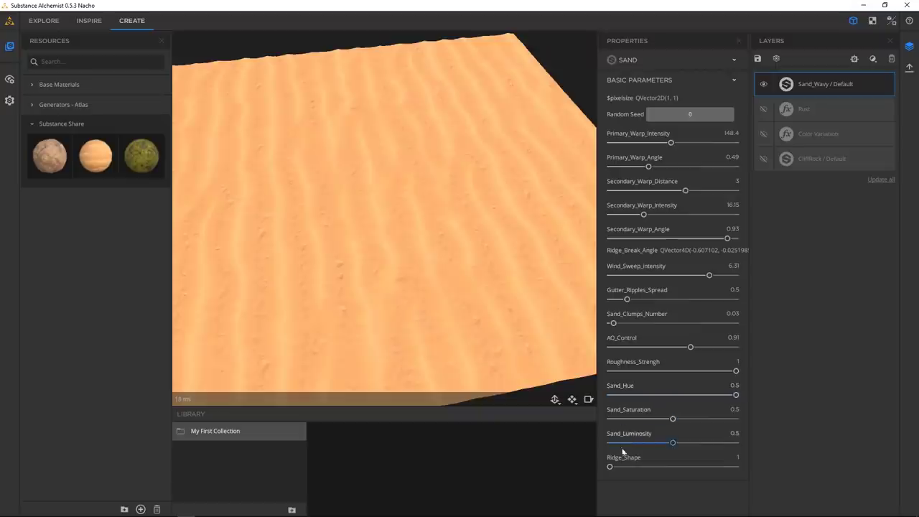
left_click_drag(673, 419, 736, 420)
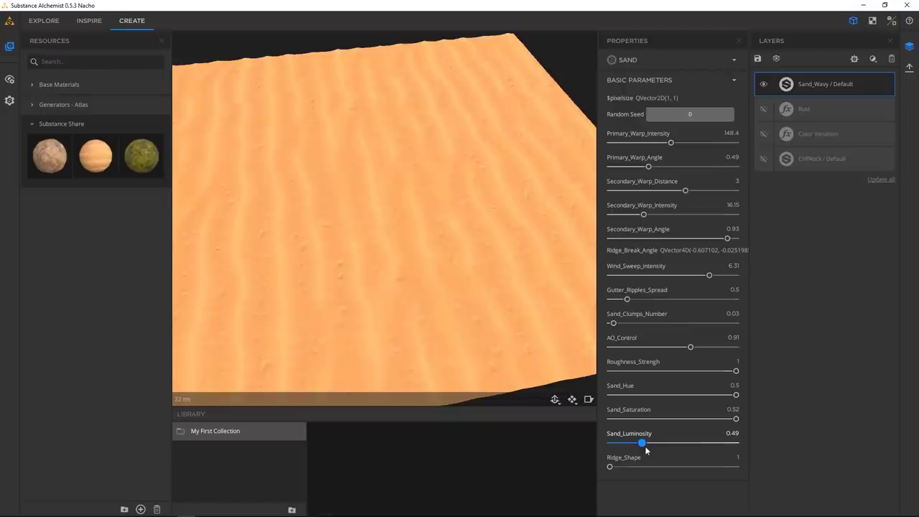
- Set the sand's Secondary_Warp_Angle to 0.62 and randomize its seed
left_click_drag(495, 337, 438, 266)
mouse_move(680, 240)
left_mouse_down()
mouse_move(662, 237)
mouse_move(689, 238)
left_mouse_up()
left_click_drag(539, 257, 546, 162)
left_click(691, 114)
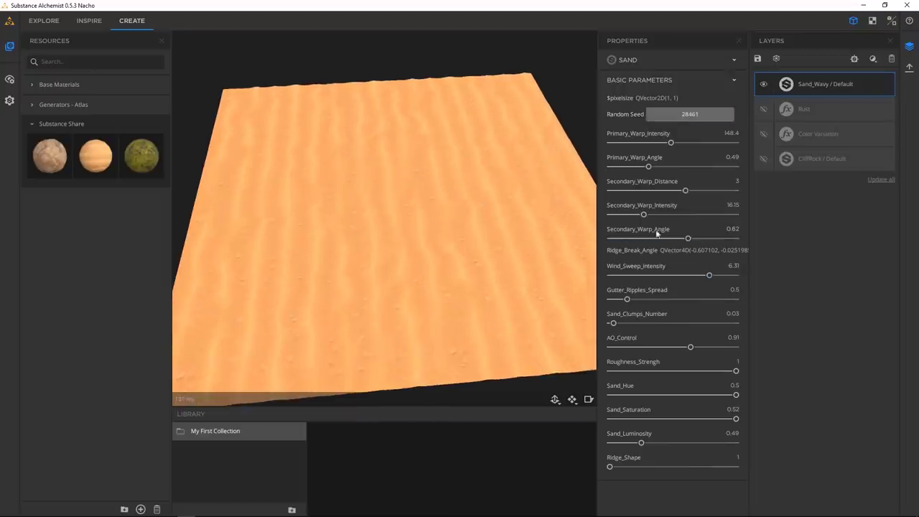
- Randomize the sand's seed and set Sand_Clumps_Number to 0.4, Gutter_Ripples_Spread to 0.47, Secondary_Warp_Angle to 0.78 and Secondary_Warp_Intensity to 27.92
left_click(689, 115)
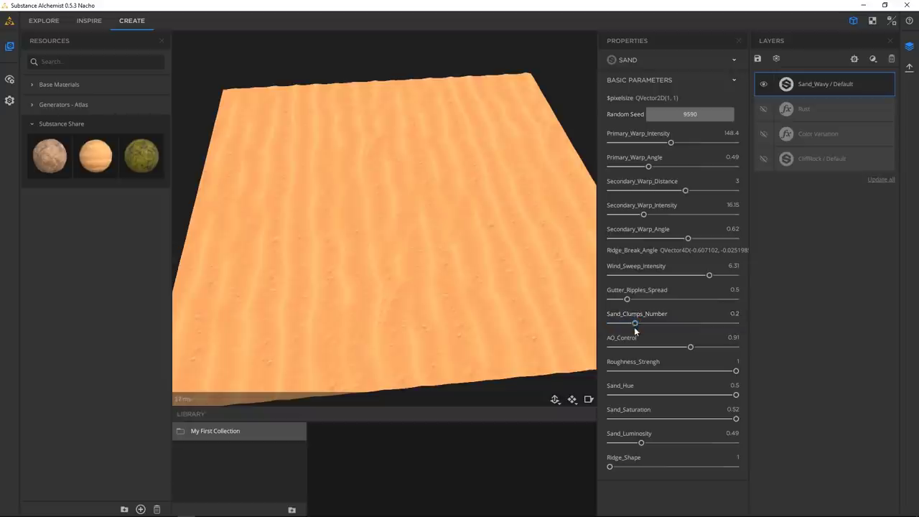
left_click_drag(635, 327, 661, 323)
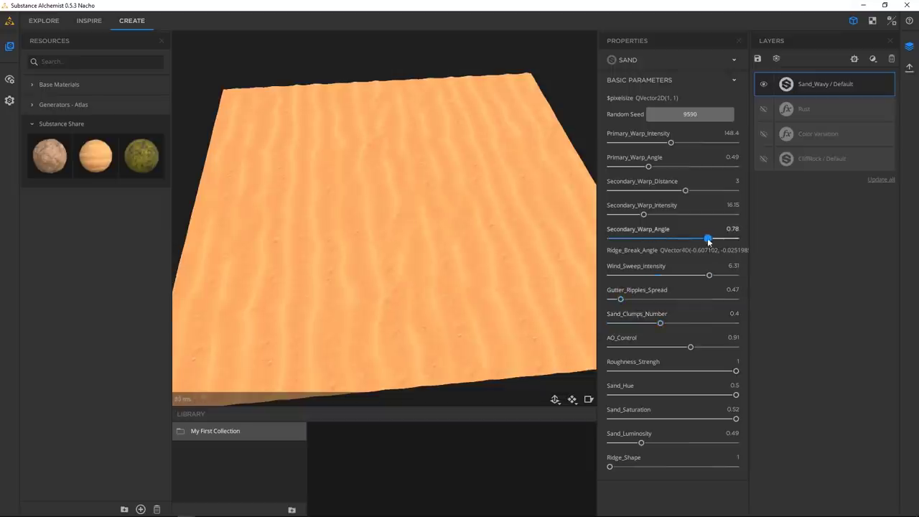
left_click_drag(636, 213, 668, 214)
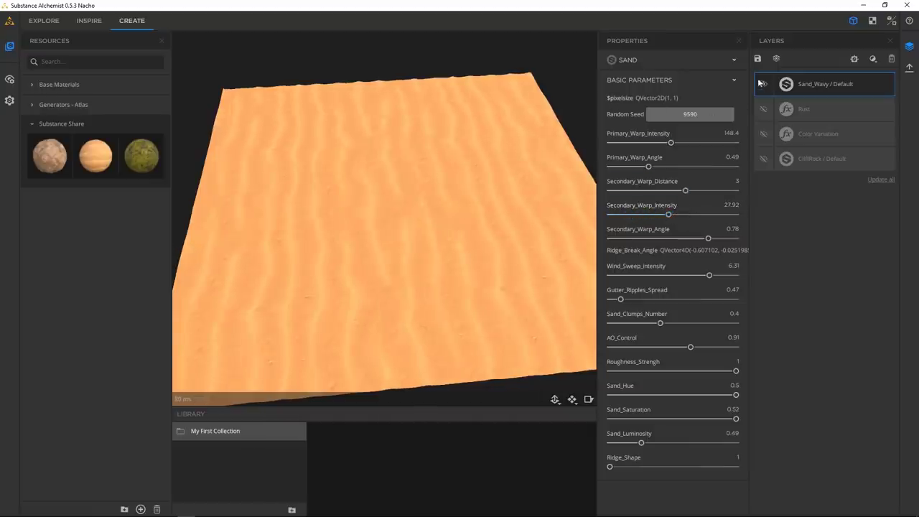
- Make the Rust, Color Variation and CliffRock layers visible again beneath the sand and inspect the blended surface
left_click(763, 133)
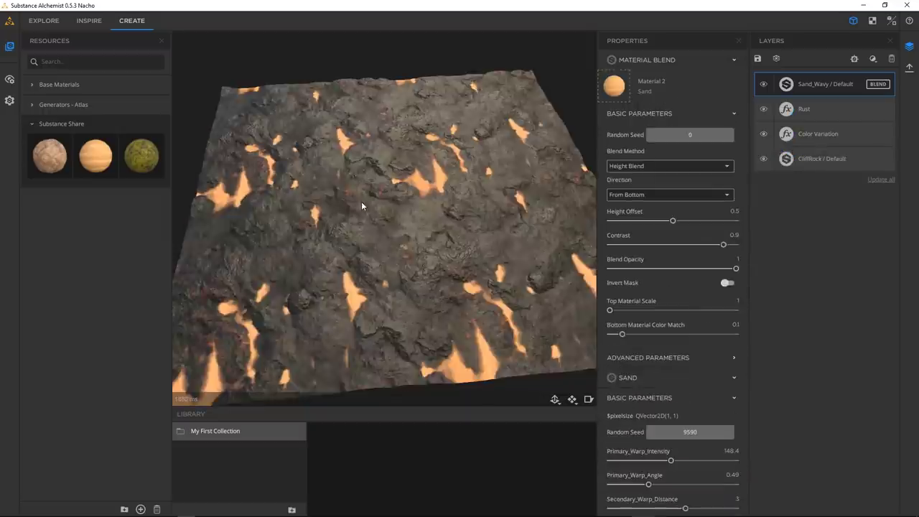
left_click_drag(355, 203, 410, 295)
scroll(368, 216, "up", 5)
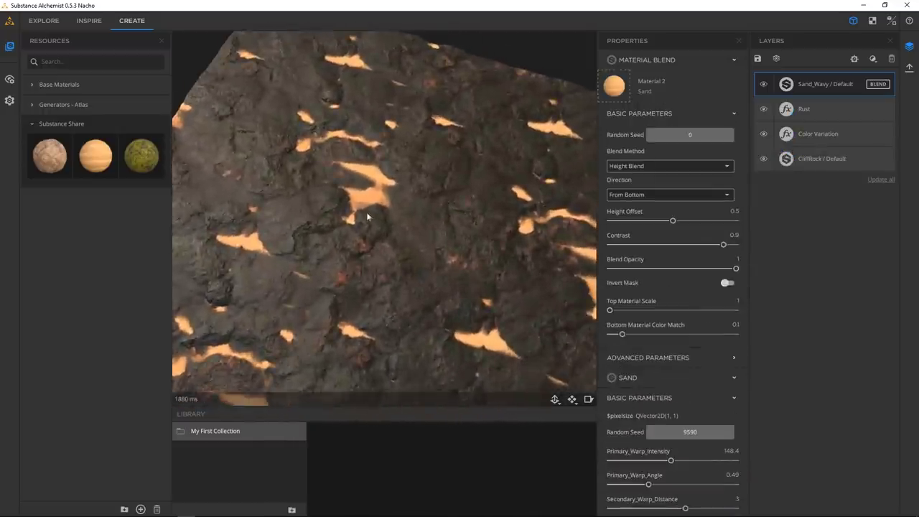
left_click_drag(382, 244, 652, 188)
scroll(417, 216, "down", 4)
scroll(383, 200, "down", 3)
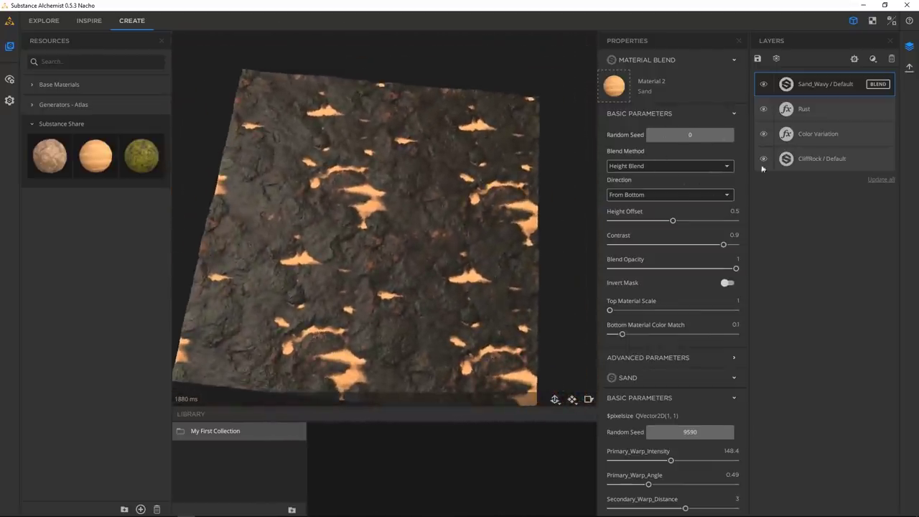
- Set the sand blend's Height Offset to 0.77 so the sand covers more of the rock
mouse_move(445, 237)
left_mouse_down()
mouse_move(455, 238)
mouse_move(435, 212)
mouse_move(447, 248)
left_mouse_up()
scroll(447, 249, "up", 3)
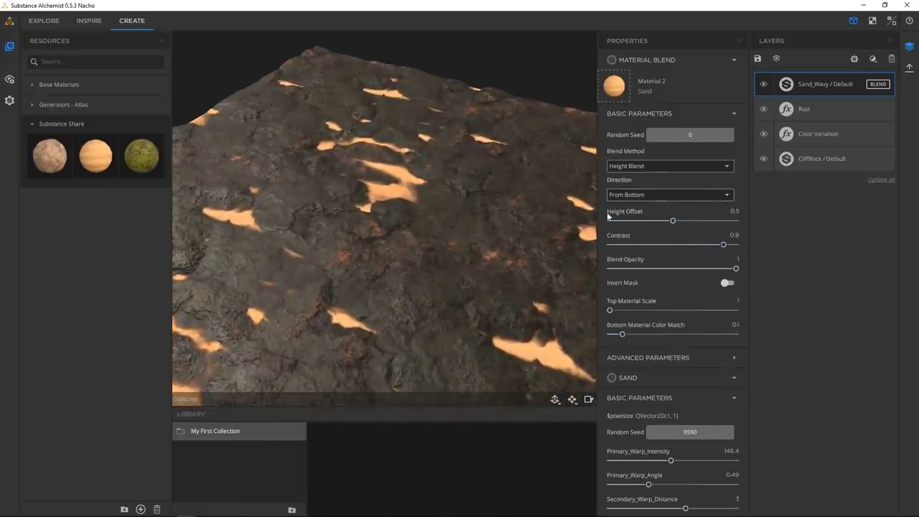
left_click_drag(574, 263, 544, 262)
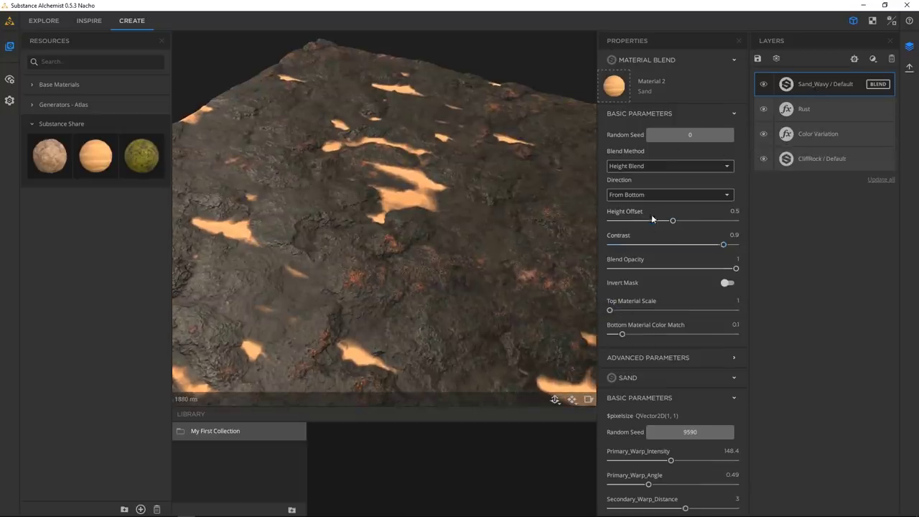
left_click_drag(674, 224, 695, 223)
left_click_drag(460, 223, 417, 245)
right_click_drag(417, 246, 520, 230)
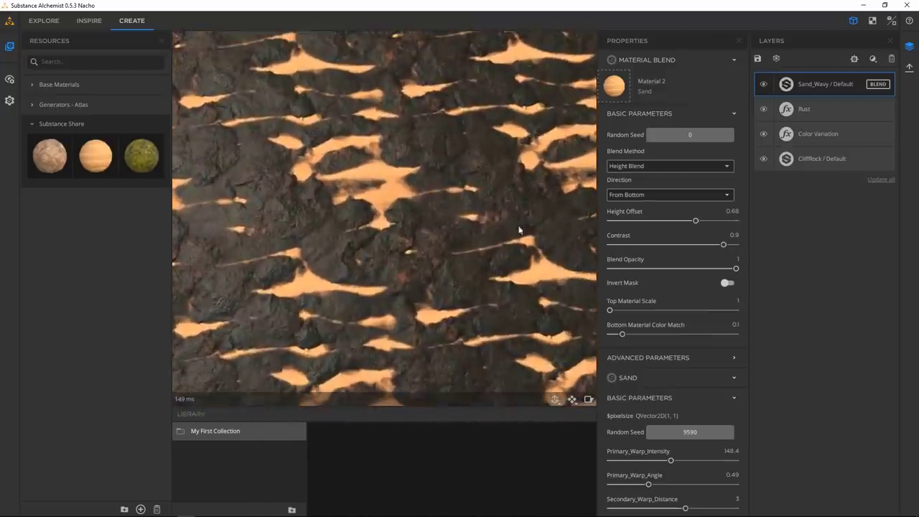
left_click_drag(702, 224, 707, 221)
scroll(355, 248, "down", 5)
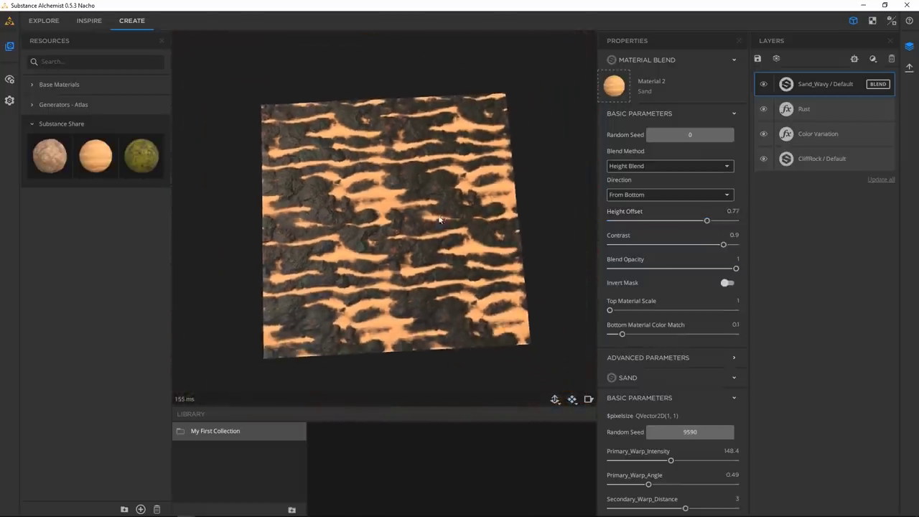
scroll(401, 306, "up", 5)
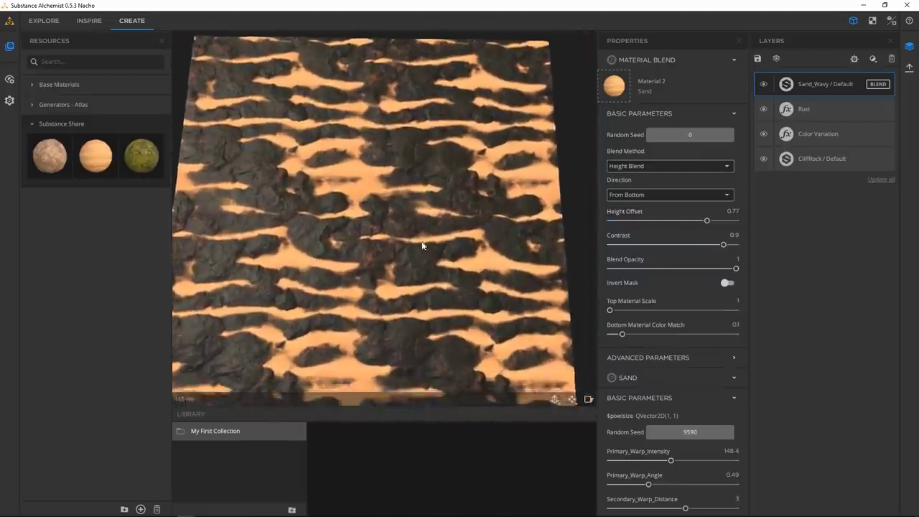
left_click_drag(448, 246, 367, 193)
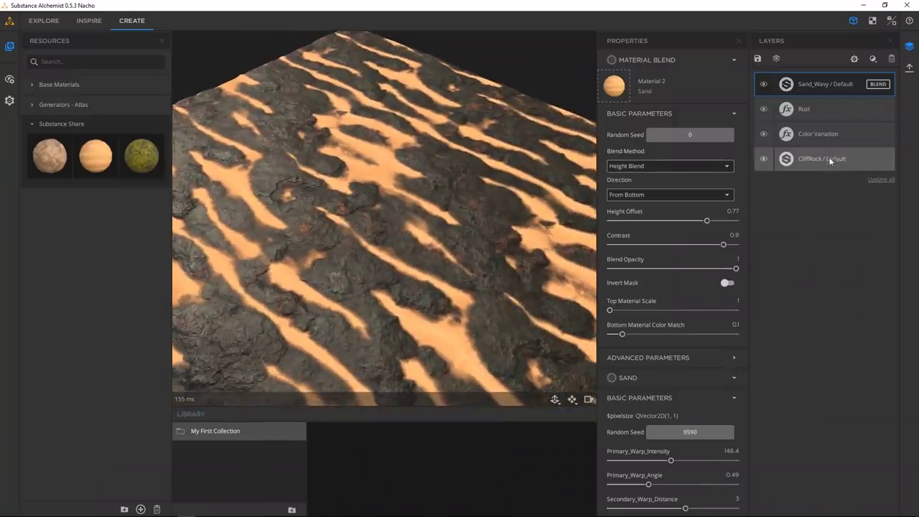
- Add an Adjustment filter and place it directly above the CliffRock layer, below Color Variation
left_click(872, 60)
left_click(808, 58)
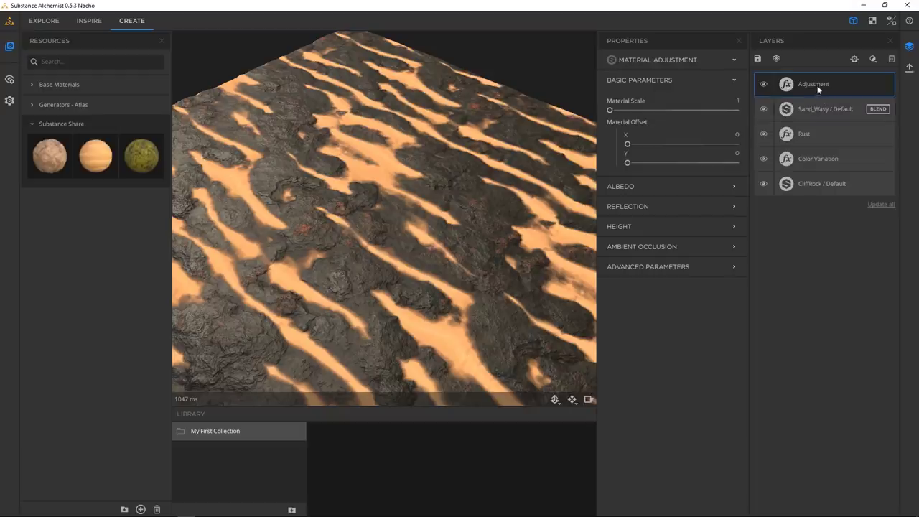
left_click_drag(797, 84, 813, 170)
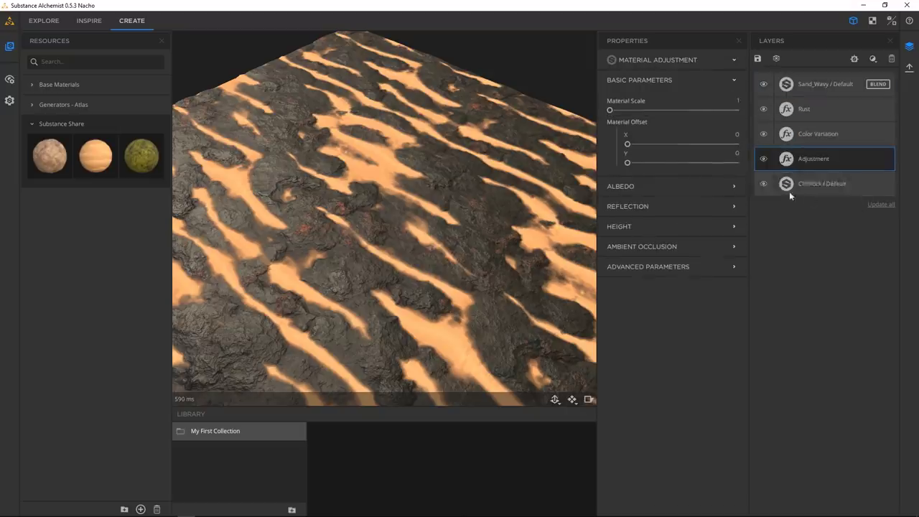
- Try a Reflection Intensity of -1 on the Adjustment layer and reset the value
scroll(493, 200, "up", 4)
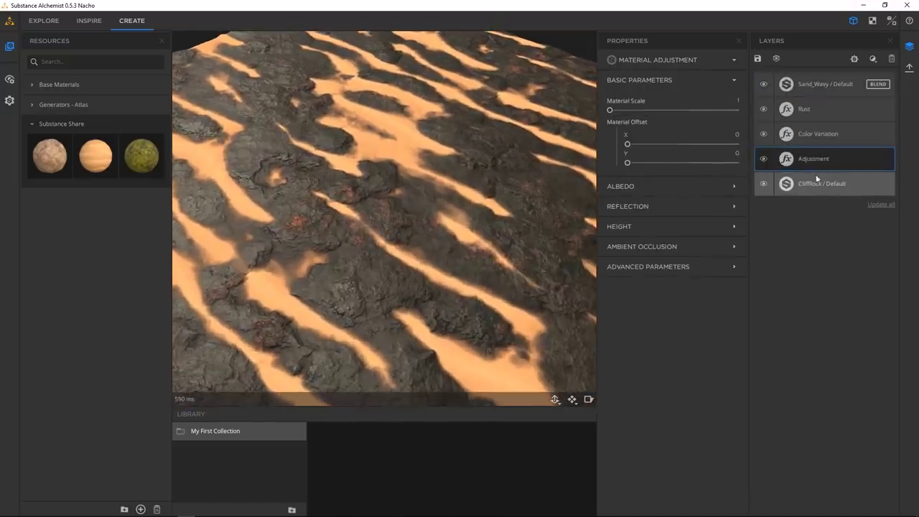
left_click_drag(425, 218, 402, 204)
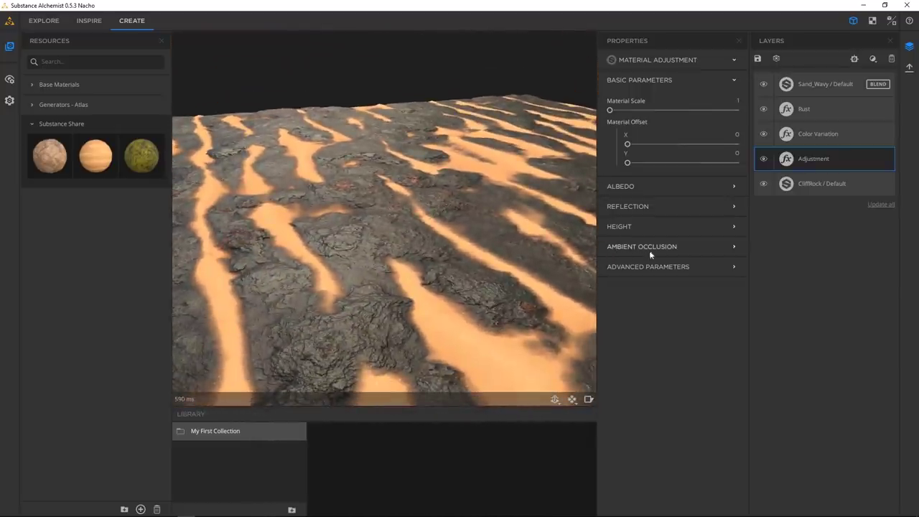
left_click(636, 206)
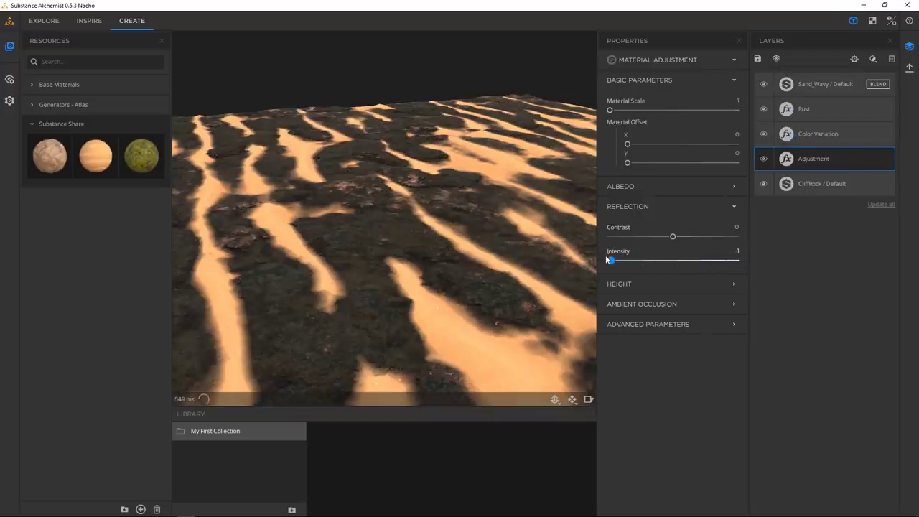
left_click_drag(609, 259, 611, 260)
left_click_drag(439, 303, 477, 262)
left_click_drag(610, 260, 675, 269)
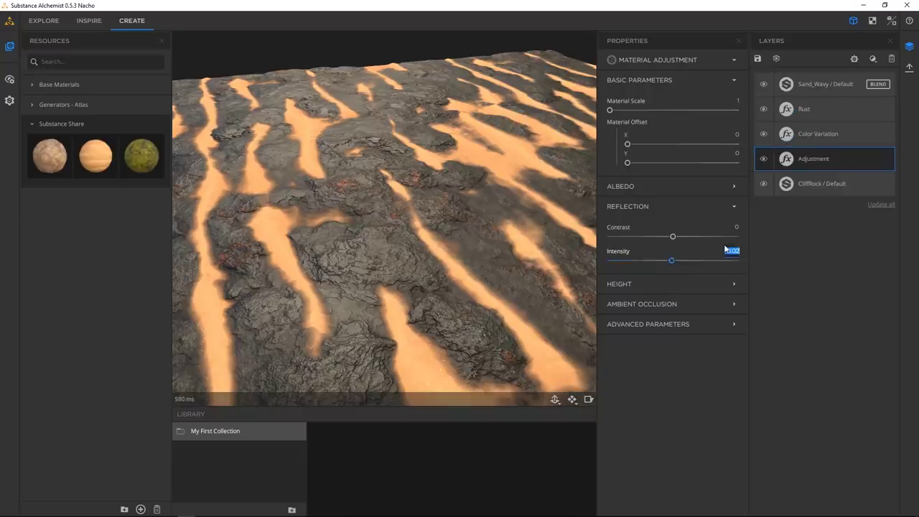
key("Return")
left_click_drag(454, 214, 552, 209)
- Show the Adjustment layer's Height parameters and set the viewport's Displacement amplitude to 0.2
left_click(628, 206)
left_click(620, 227)
left_click_drag(448, 330, 524, 272)
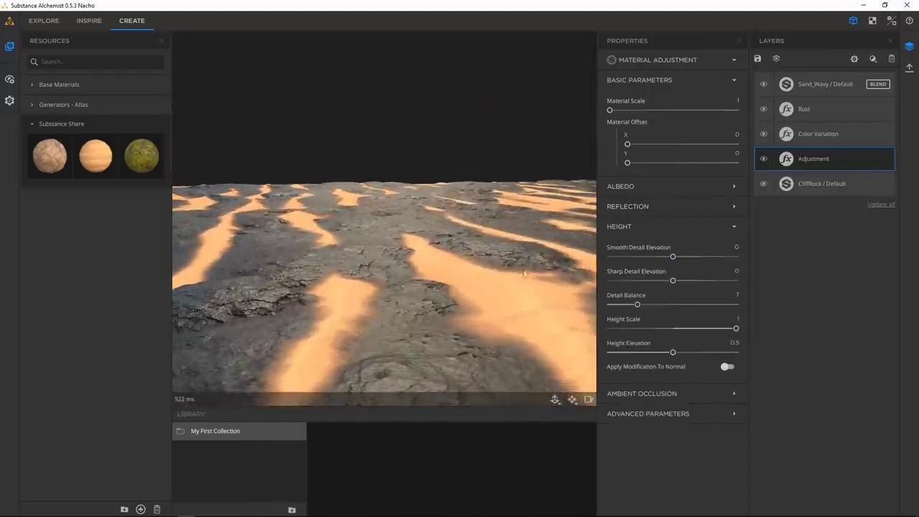
left_click(556, 399)
left_click_drag(425, 359, 444, 362)
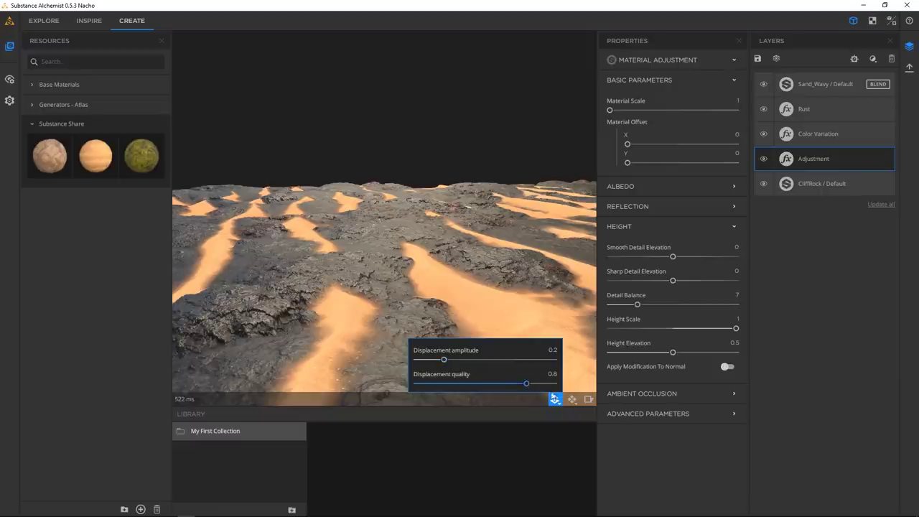
left_click_drag(457, 232, 435, 254)
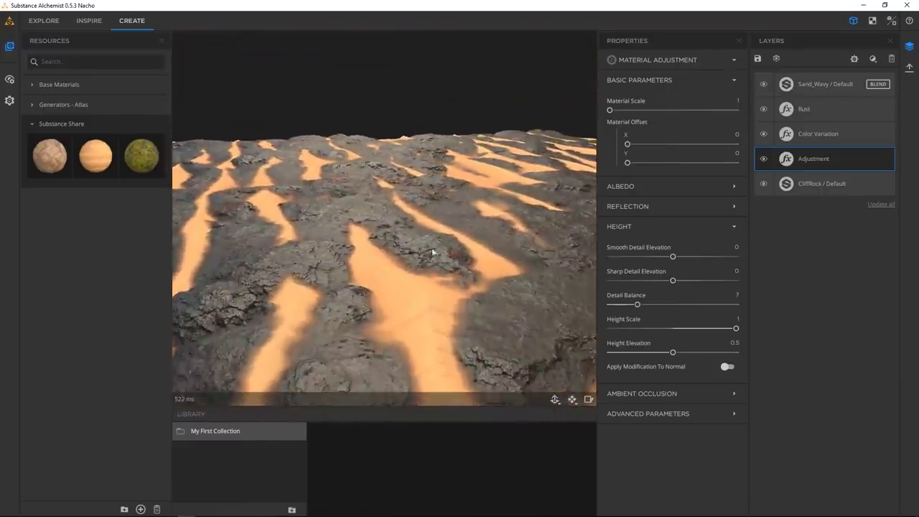
- Set the Adjustment layer's Smooth Detail Elevation to 0.58 and Sharp Detail Elevation to 0.44
left_click_drag(698, 259, 709, 257)
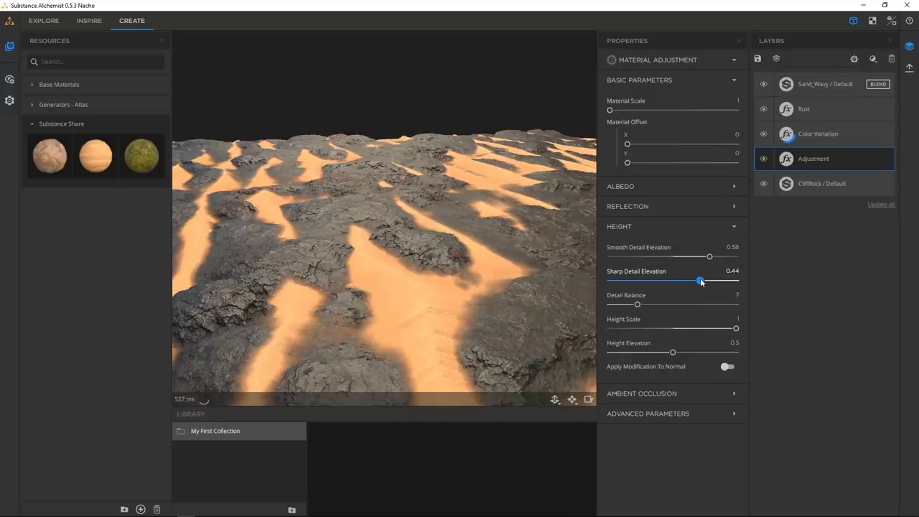
left_click_drag(693, 283, 694, 282)
left_click_drag(491, 242, 508, 265)
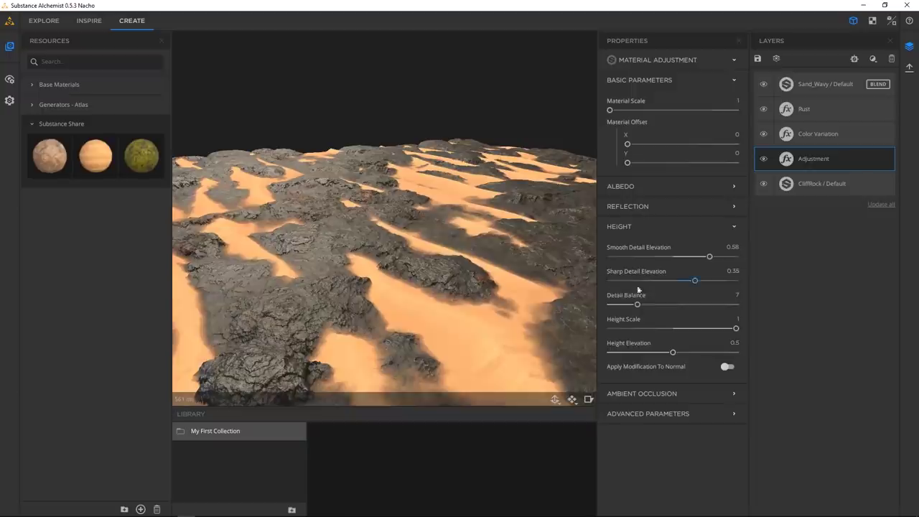
left_click_drag(696, 280, 682, 283)
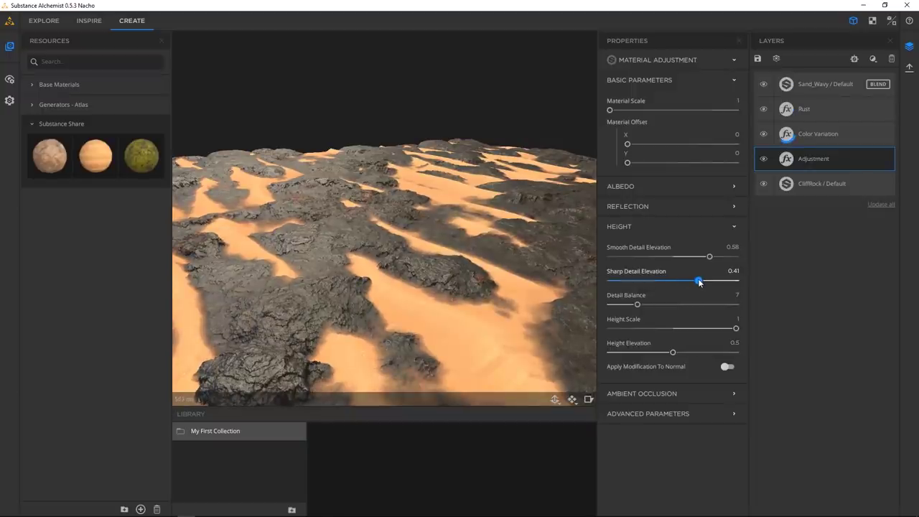
left_click_drag(701, 282, 702, 282)
left_click_drag(480, 268, 487, 272)
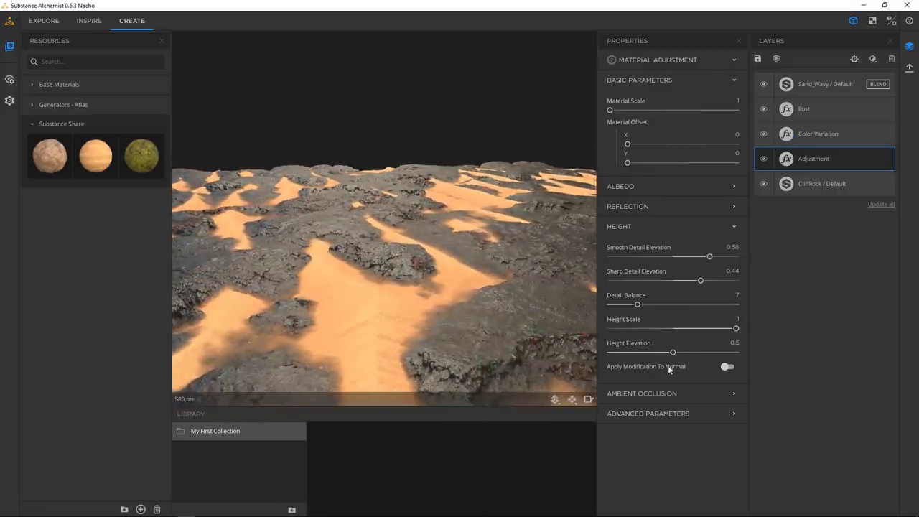
- Increase the Adjustment layer's height Detail Balance and check the rock relief from several angles
left_click_drag(638, 305, 667, 305)
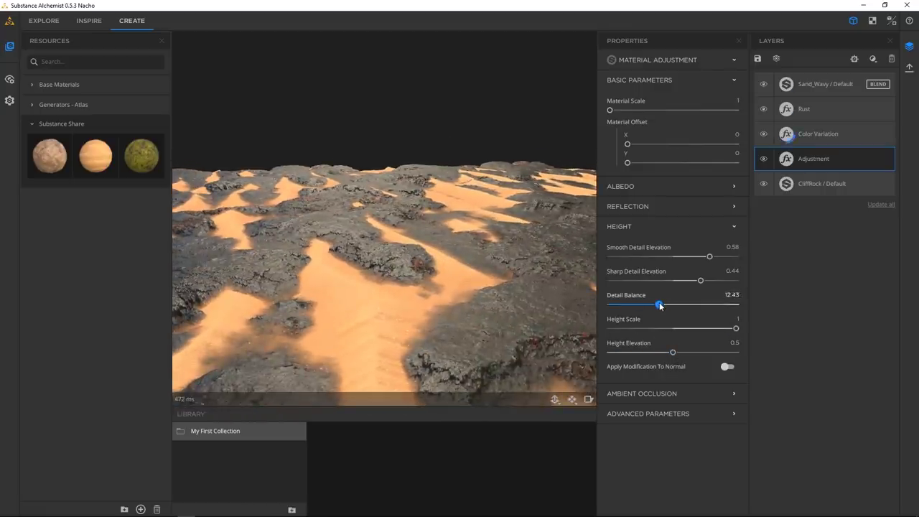
left_click_drag(476, 242, 488, 265)
left_click_drag(445, 222, 373, 245)
scroll(409, 287, "down", 3)
- Select the Sand_Wavy layer and examine how its sand blends into the raised rock
left_click(834, 87)
left_click_drag(454, 270, 493, 246)
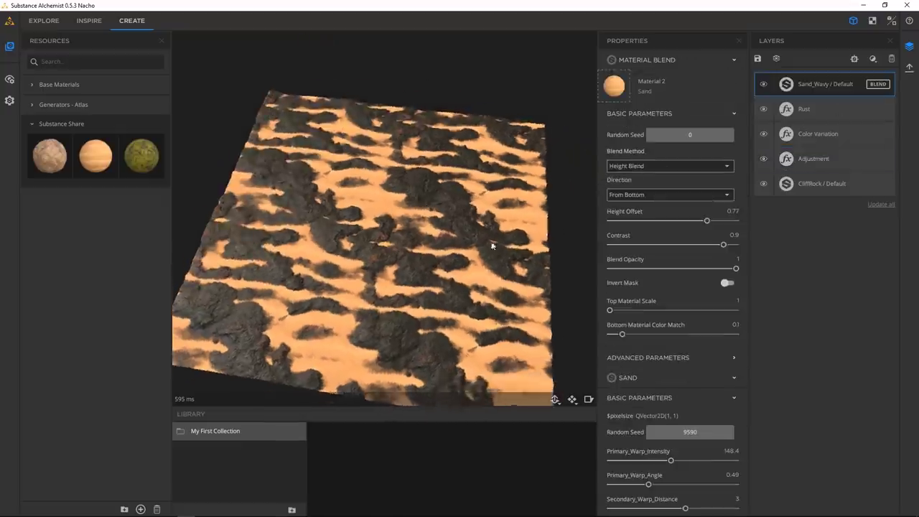
scroll(493, 246, "up", 4)
scroll(495, 244, "up", 4)
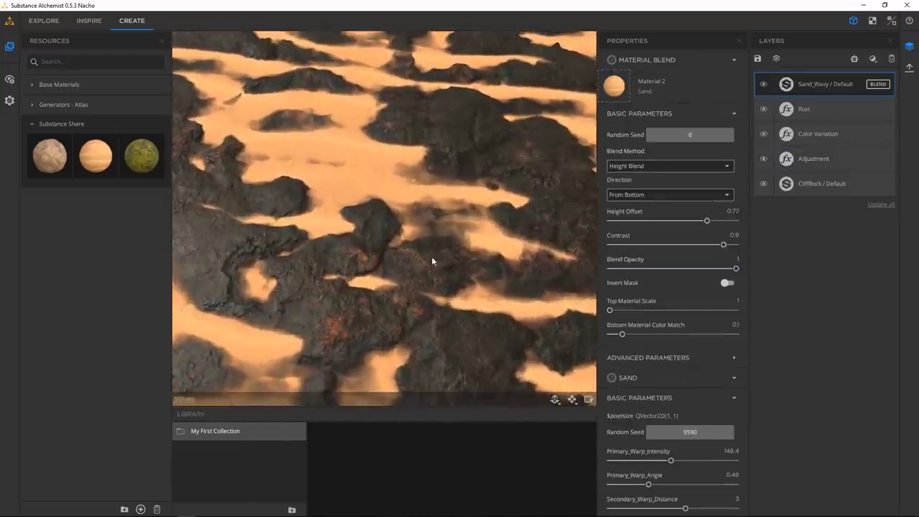
left_click_drag(432, 261, 382, 242)
left_click_drag(456, 264, 439, 230)
left_click_drag(560, 288, 585, 275)
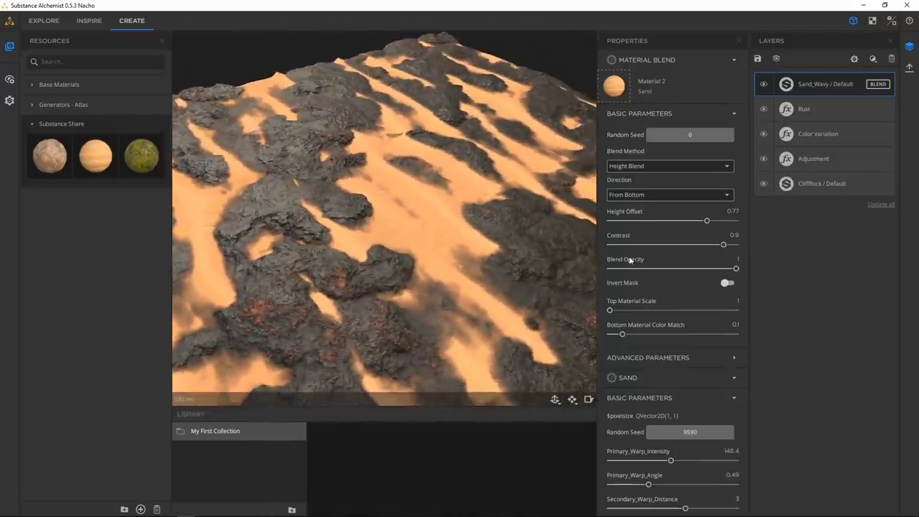
- Try a Blend Opacity of 0.68 on the Sand_Wavy layer and return it to 1
left_click_drag(729, 271, 695, 268)
left_click_drag(445, 261, 425, 243)
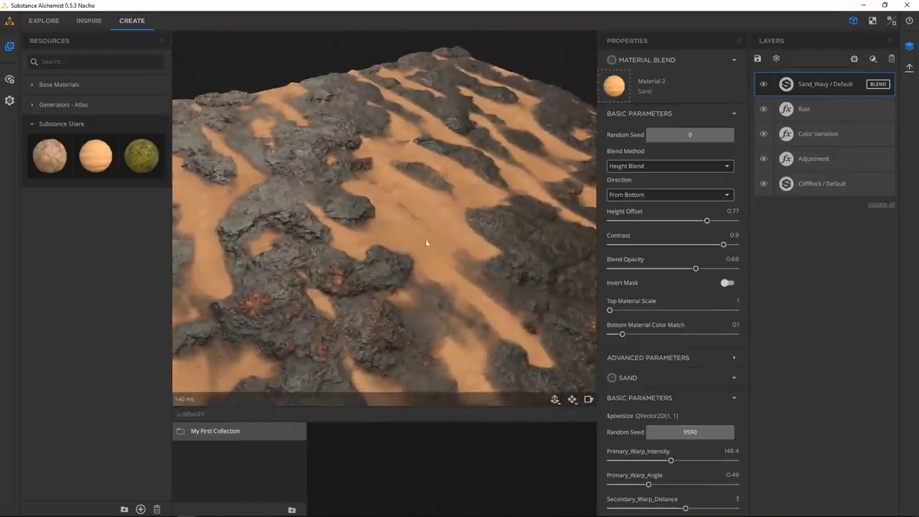
left_click_drag(695, 269, 734, 268)
left_click_drag(431, 246, 483, 300)
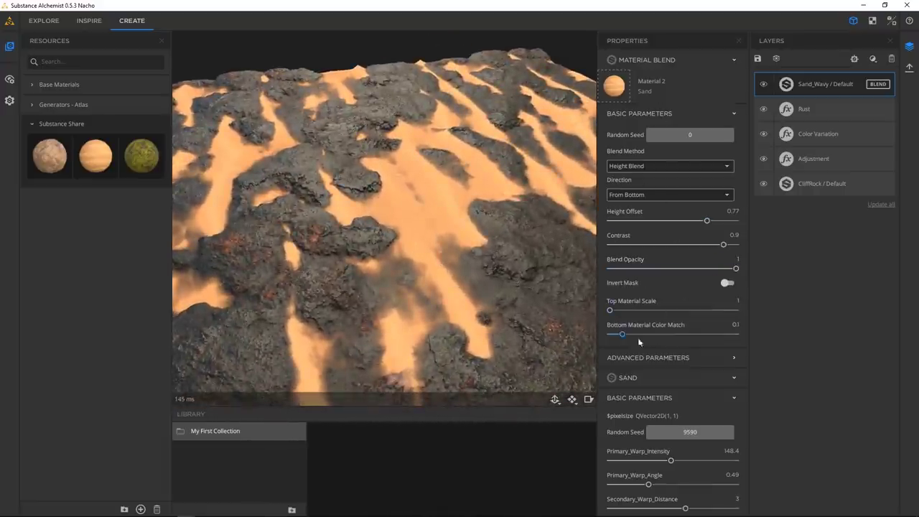
- Try a Bottom Material Color Match of 1 on the sand blend and return it to 0.1
left_click_drag(621, 334, 702, 333)
left_click_drag(421, 237, 459, 264)
scroll(459, 264, "down", 3)
scroll(459, 264, "up", 3)
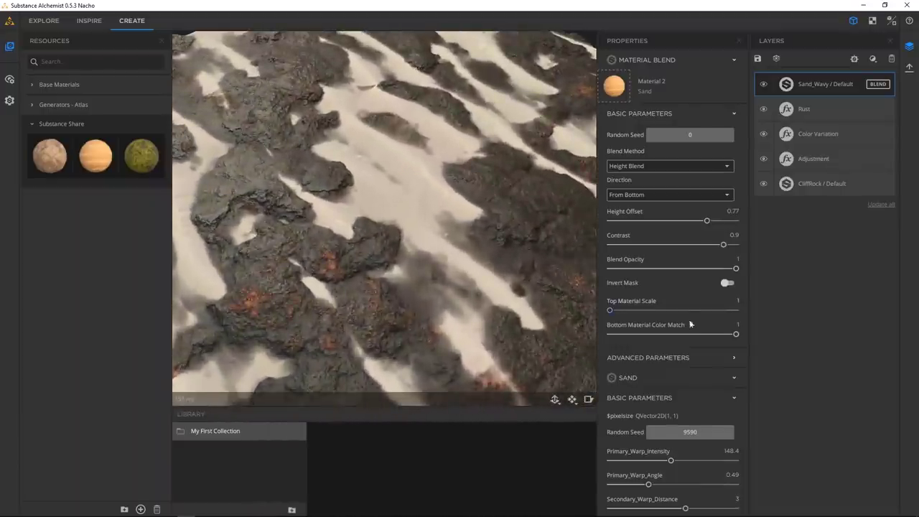
left_click_drag(641, 334, 621, 333)
mouse_move(539, 281)
left_mouse_down()
mouse_move(496, 229)
mouse_move(486, 264)
mouse_move(537, 295)
left_mouse_up()
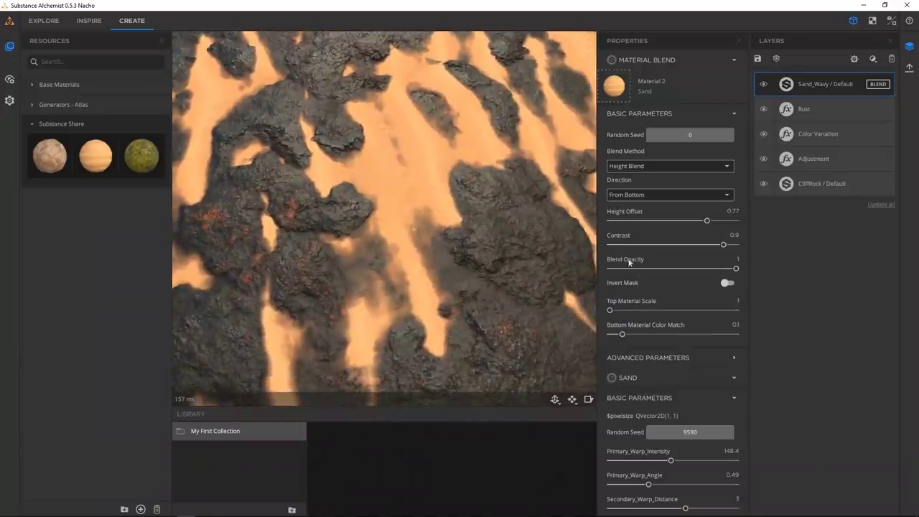
- Try changing the sand blend's Top Material Scale and return it to 1
left_click_drag(462, 237, 491, 285)
mouse_move(608, 309)
left_mouse_down()
mouse_move(716, 310)
mouse_move(610, 302)
mouse_move(682, 302)
mouse_move(610, 309)
left_mouse_up()
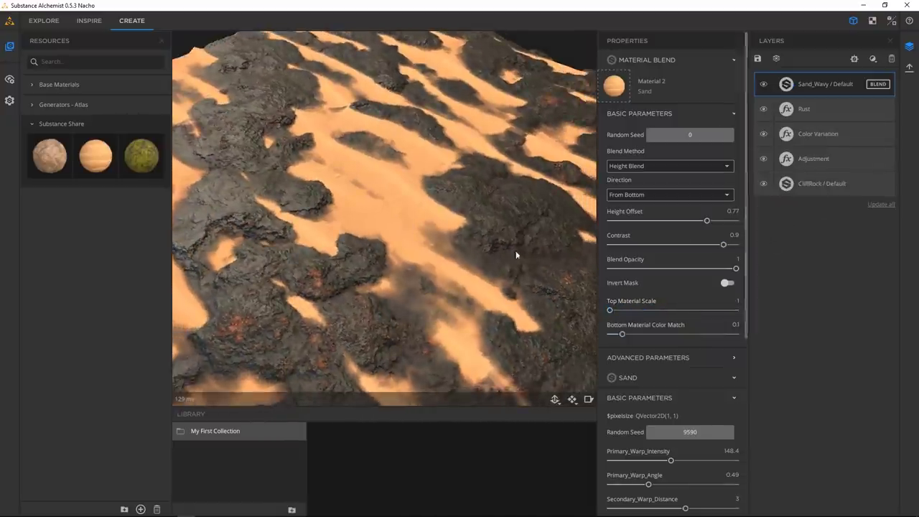
left_click_drag(467, 251, 479, 299)
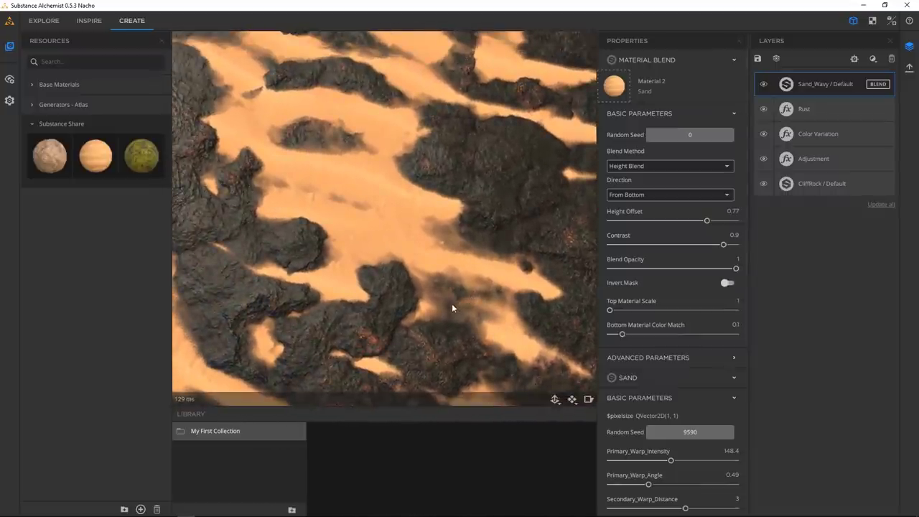
- Examine the blend of wavy sand and raised rock from several distances and angles
left_click_drag(481, 260, 420, 210)
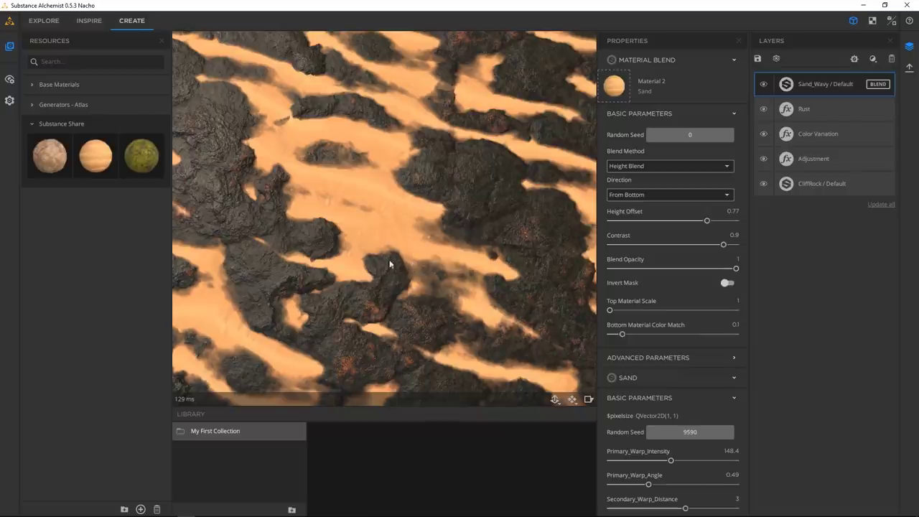
left_click_drag(452, 250, 495, 321)
scroll(501, 306, "down", 5)
left_click_drag(500, 306, 460, 252)
scroll(402, 238, "up", 4)
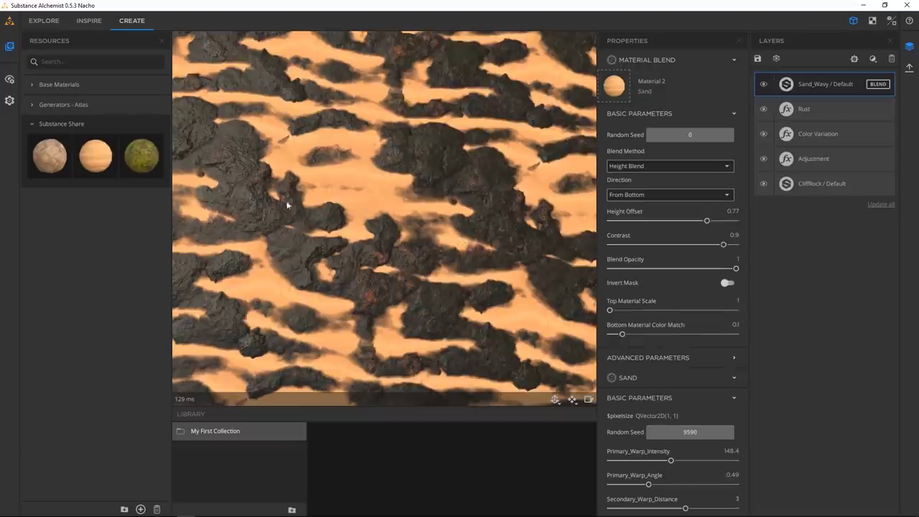
scroll(459, 248, "down", 4)
scroll(460, 252, "up", 4)
left_click_drag(467, 301, 436, 257)
left_click_drag(402, 225, 430, 235)
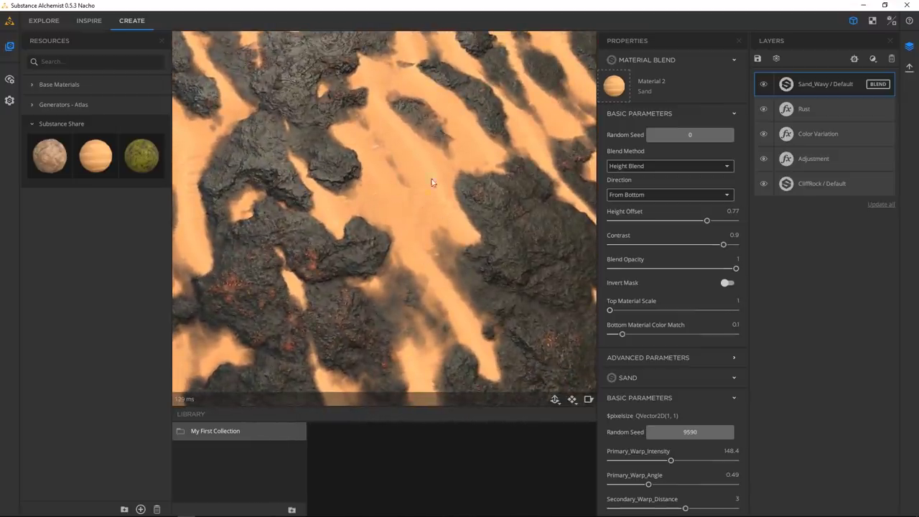
- Add a Gravel Generator effect above the Sand_Wavy layer and hide the CliffRock layer
left_click(872, 58)
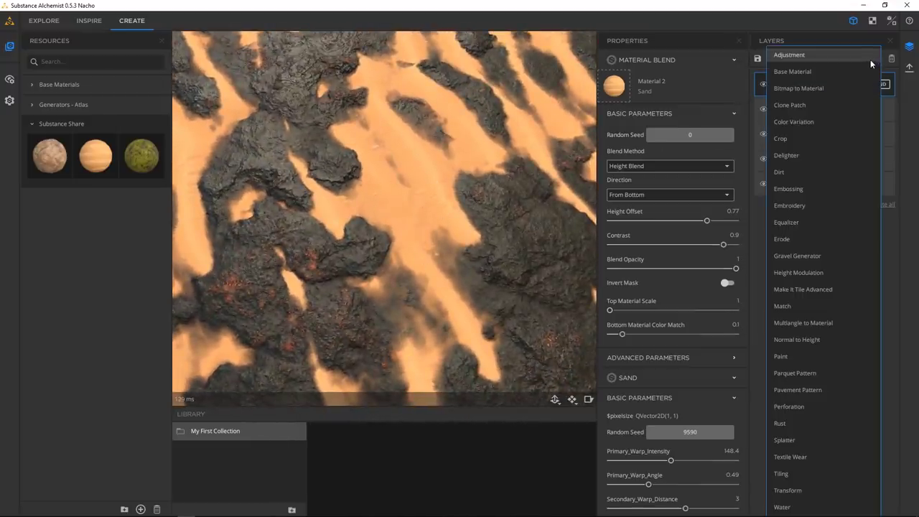
left_click(797, 256)
left_click_drag(435, 255, 475, 204)
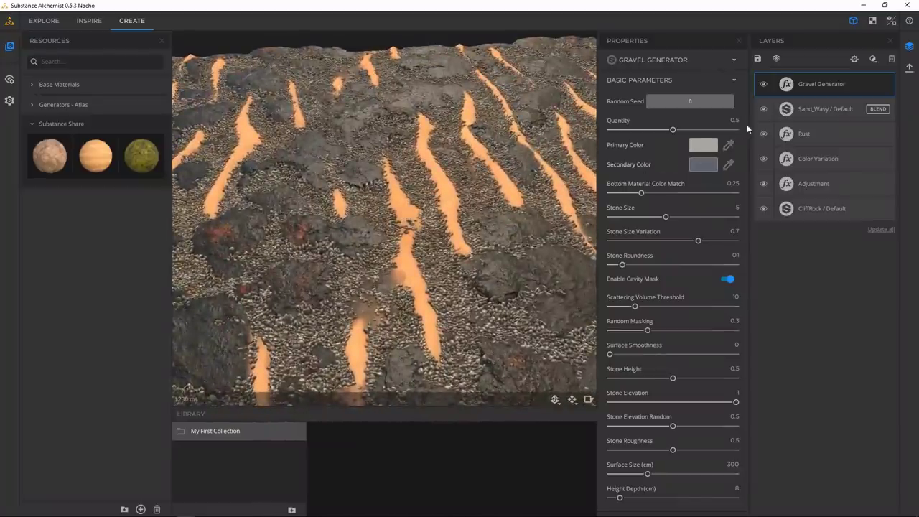
left_click(763, 210)
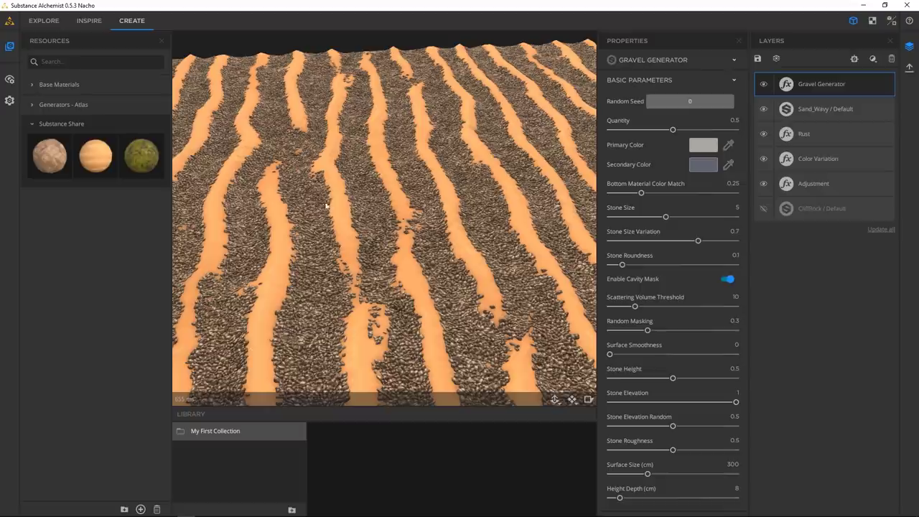
- Examine the generated gravel between the sand ridges from close up, far away and low angles
scroll(376, 243, "up", 5)
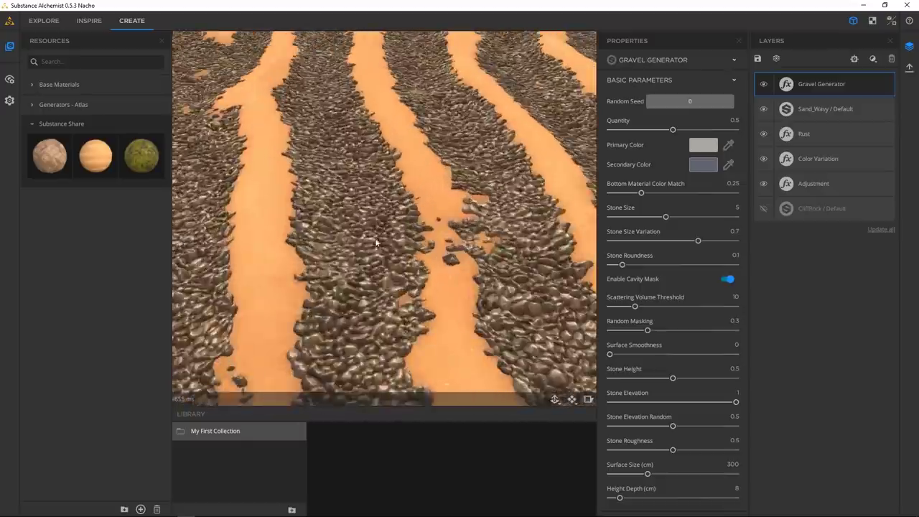
scroll(356, 194, "down", 5)
left_click_drag(340, 231, 357, 202)
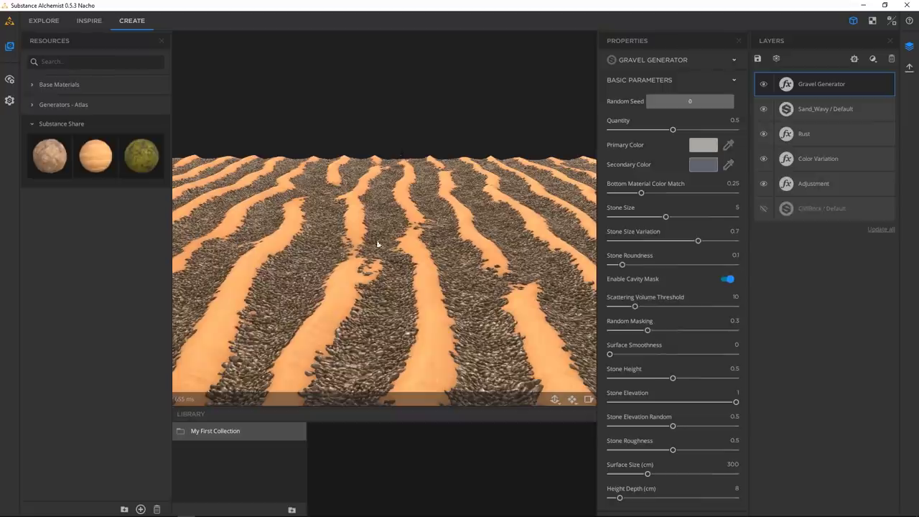
left_click_drag(377, 246, 398, 212)
scroll(397, 213, "down", 4)
left_click_drag(302, 146, 347, 267)
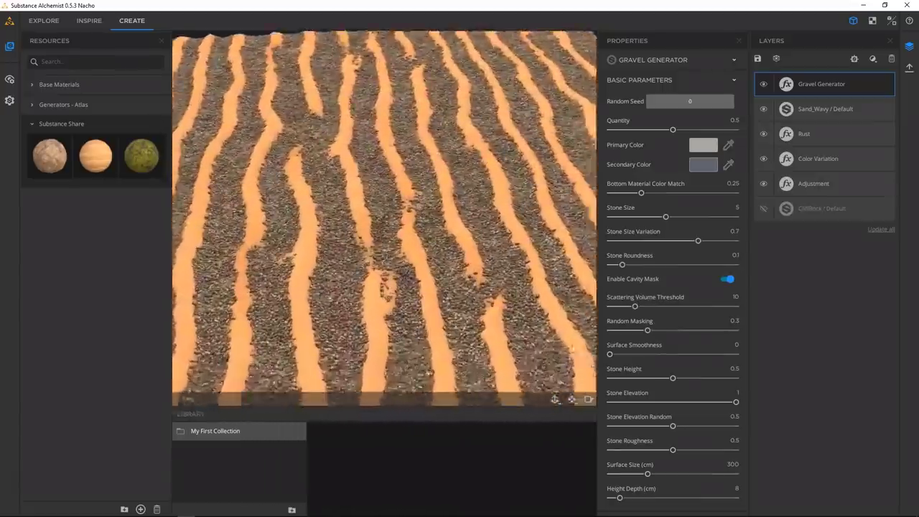
scroll(348, 267, "up", 4)
left_click_drag(372, 226, 362, 202)
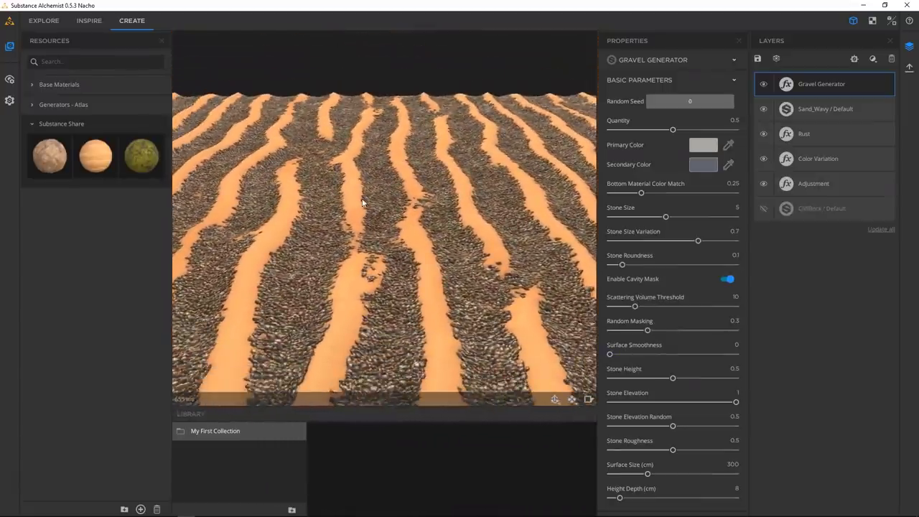
scroll(392, 211, "up", 5)
left_click_drag(399, 226, 394, 208)
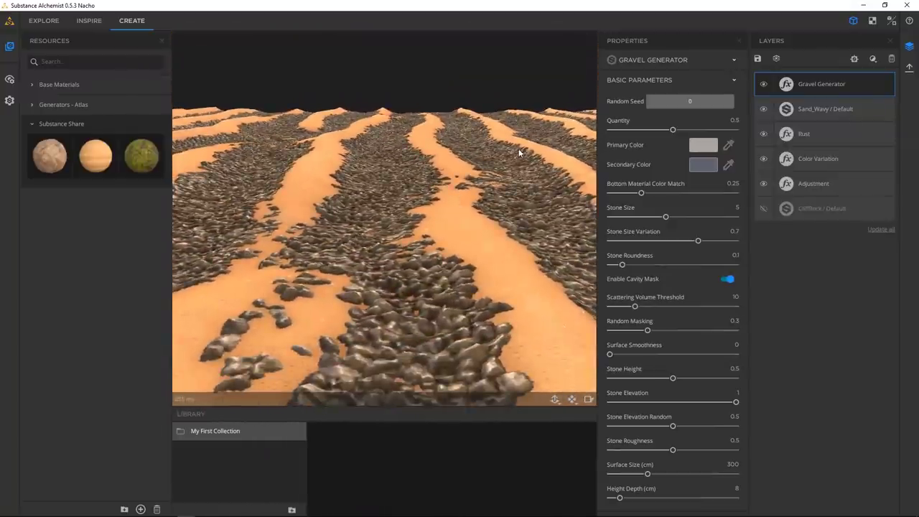
left_click_drag(462, 233, 489, 226)
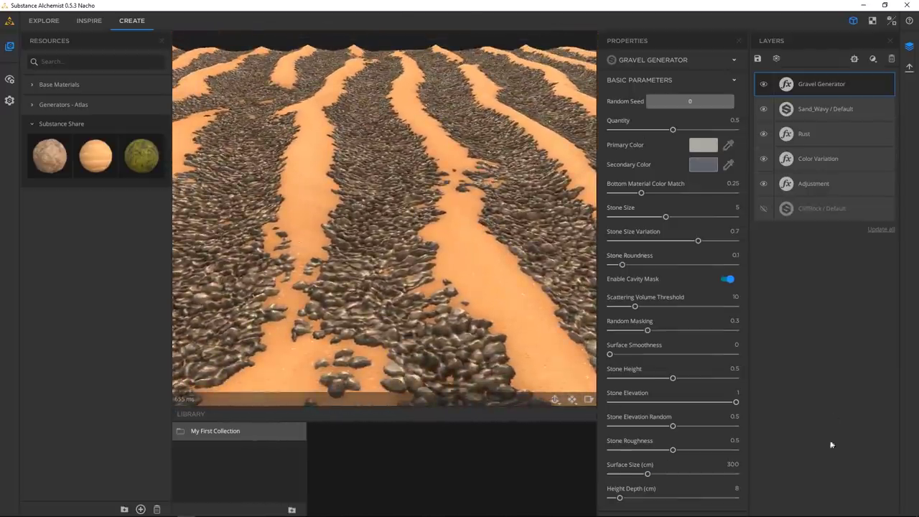
left_click_drag(503, 200, 513, 225)
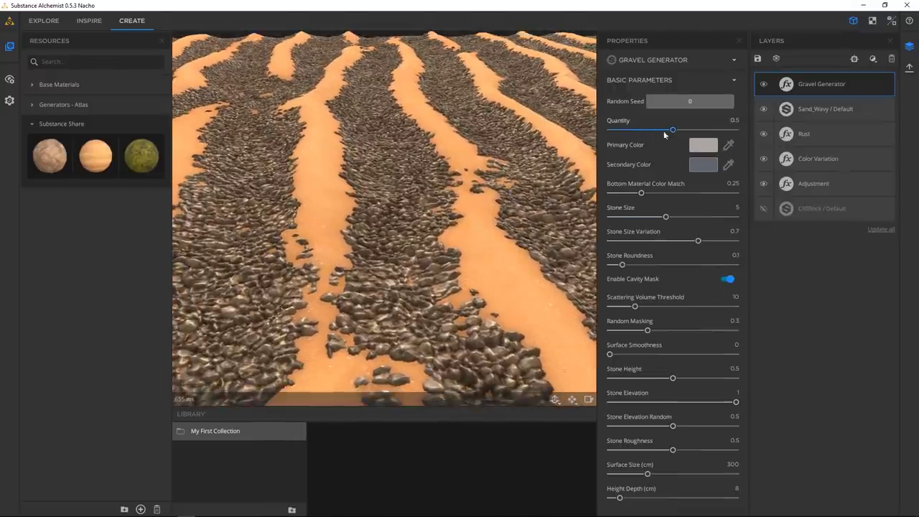
left_click_drag(409, 213, 209, 203)
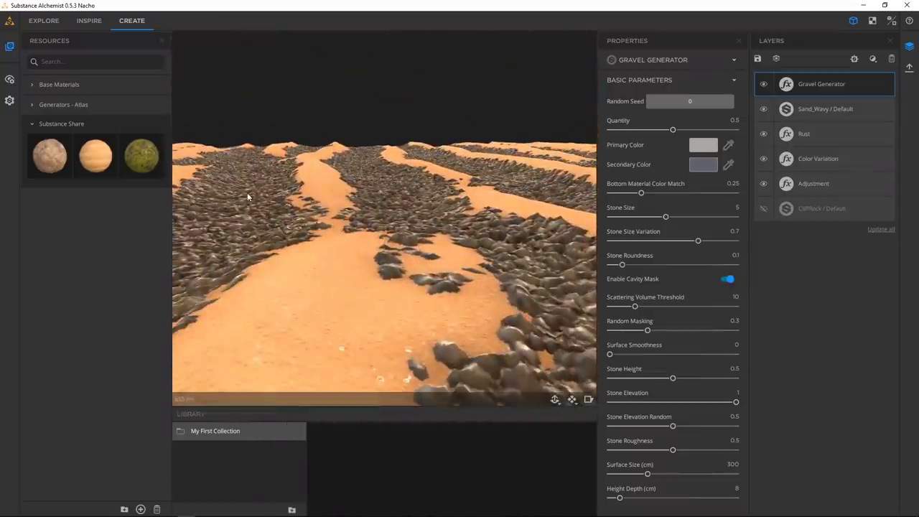
left_click_drag(385, 207, 441, 208)
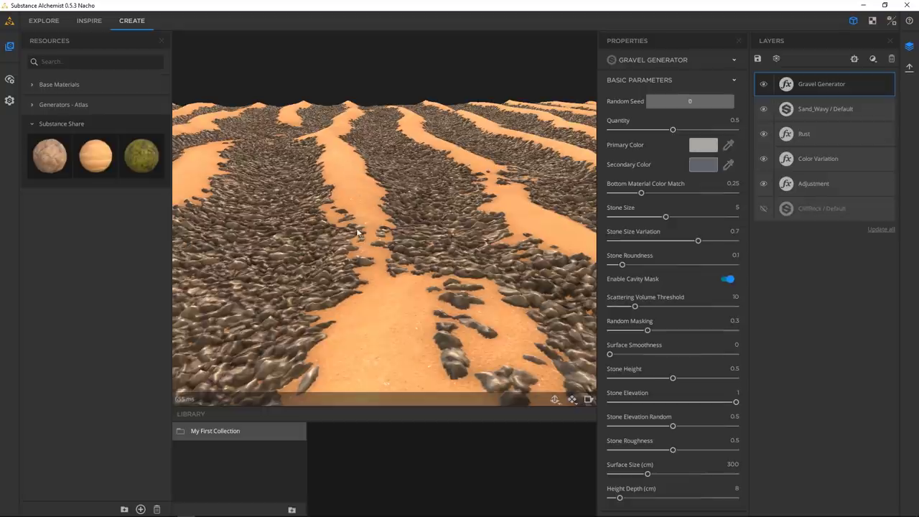
left_click_drag(405, 203, 447, 240)
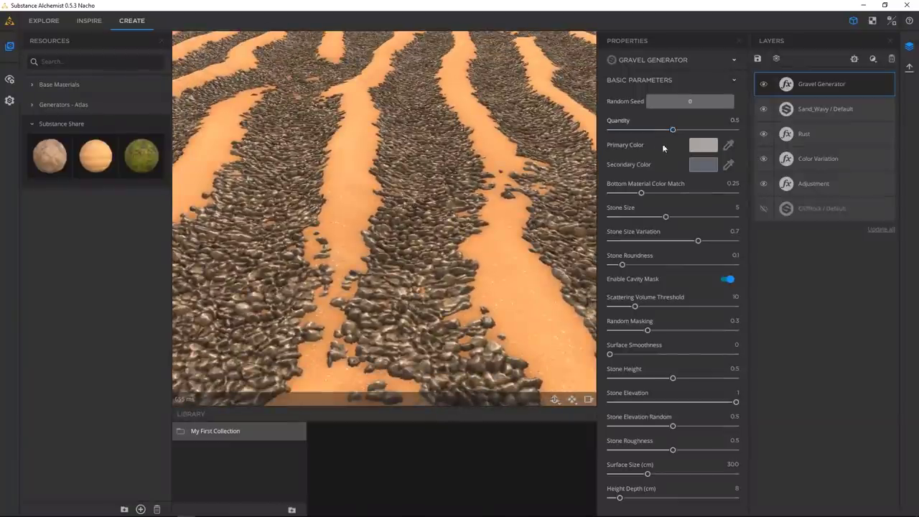
- Reduce the Gravel Generator's Quantity to 0.12 and check the sparser stones across the sand
left_click_drag(671, 128, 624, 129)
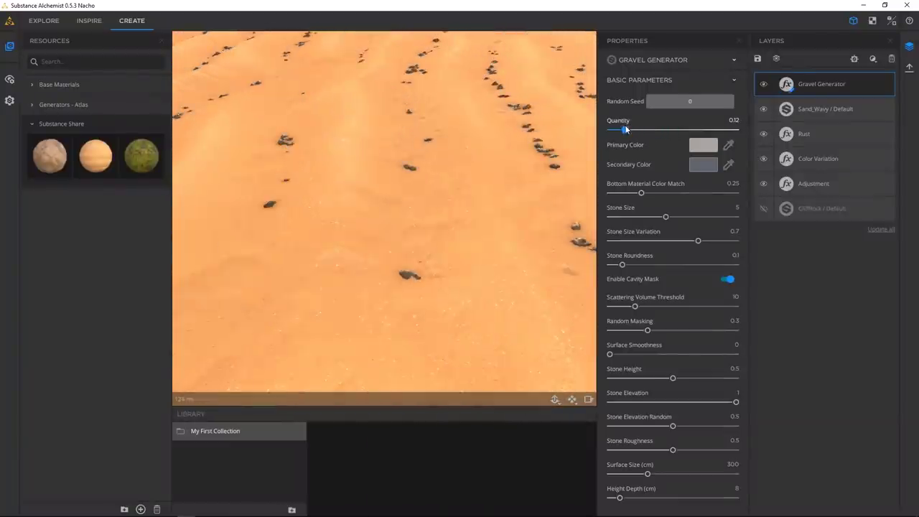
scroll(467, 231, "down", 4)
left_click_drag(462, 232, 535, 251)
scroll(534, 237, "up", 3)
scroll(534, 251, "up", 2)
left_click_drag(431, 252, 470, 231)
- Set the gravel's Stone Size to 1.55 and its Bottom Material Color Match to 0.93
left_click_drag(666, 217, 616, 217)
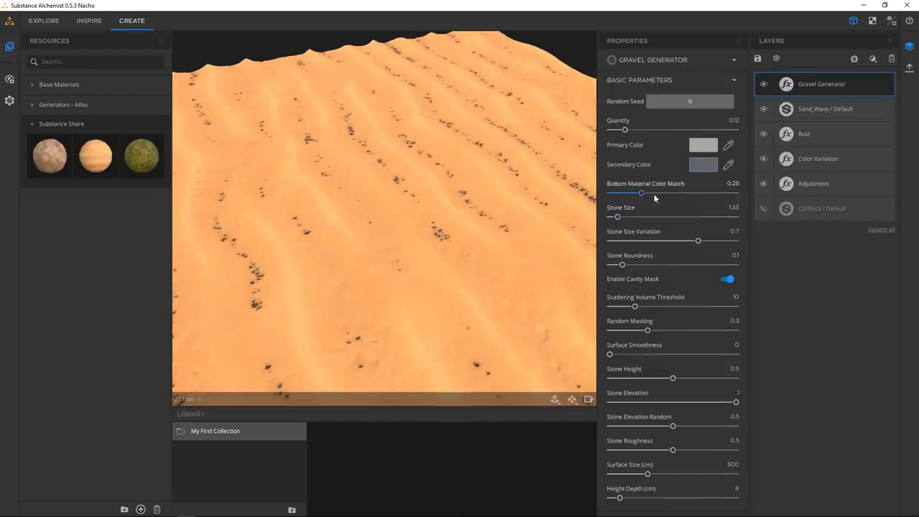
left_click_drag(680, 195, 726, 193)
left_click_drag(393, 232, 416, 232)
- Change the gravel's Primary Color to a pale sandy yellow
left_click(706, 147)
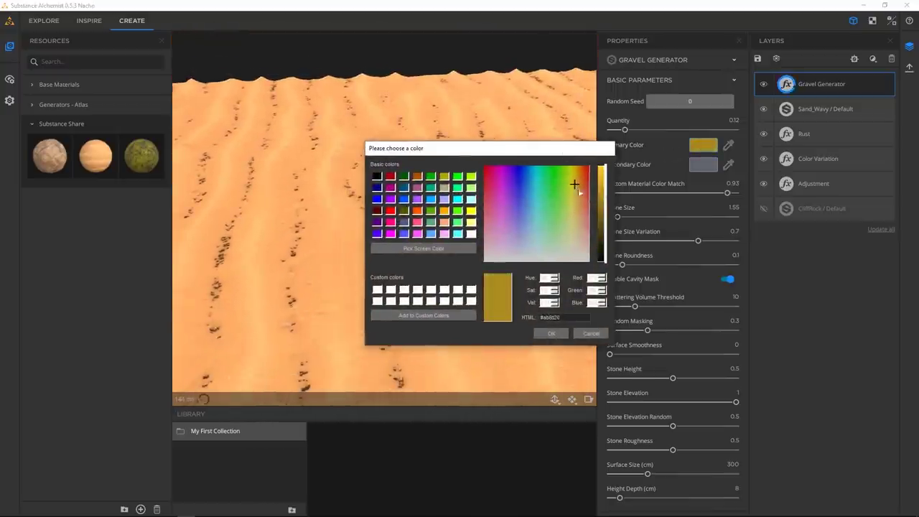
left_click(604, 216)
left_click_drag(577, 179, 571, 174)
left_click(604, 209)
left_click(575, 175)
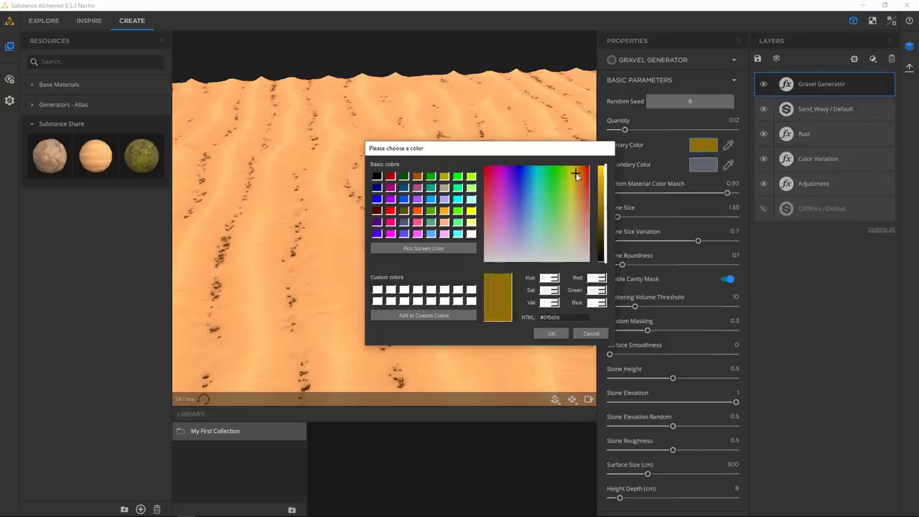
left_click_drag(605, 209, 574, 217)
left_click(545, 335)
- Change the gravel's Secondary Color to a dark olive brown
left_click(700, 165)
left_click(546, 194)
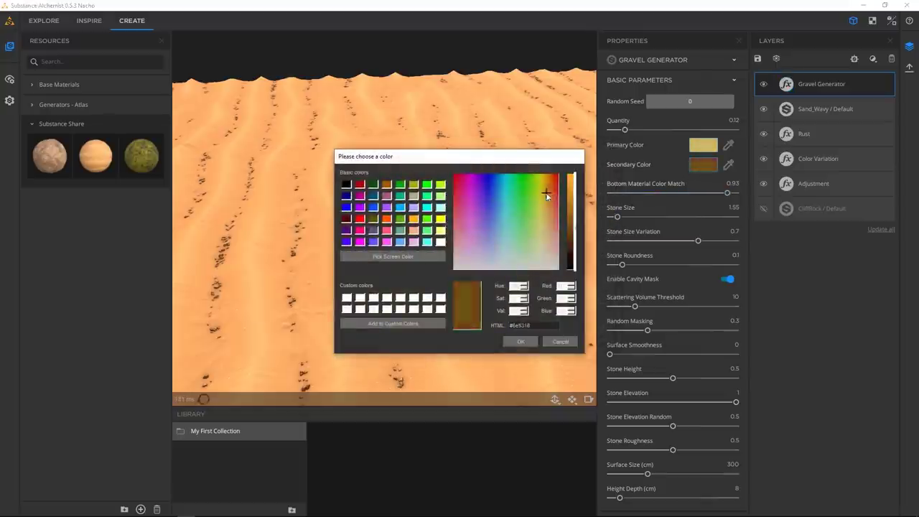
left_click(564, 217)
left_click_drag(571, 237, 574, 244)
left_click(521, 342)
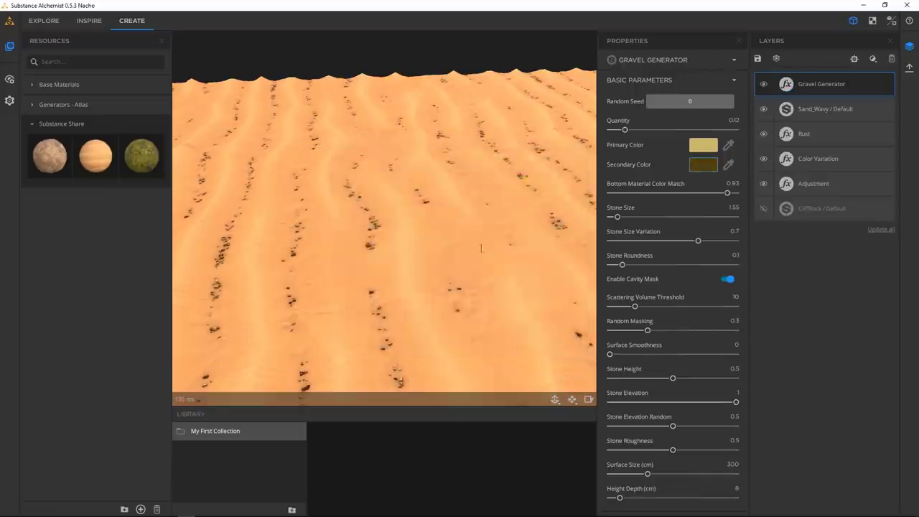
- Lower the gravel's Bottom Material Color Match to 0.39 and check the stones' colour up close
left_click_drag(727, 192, 658, 193)
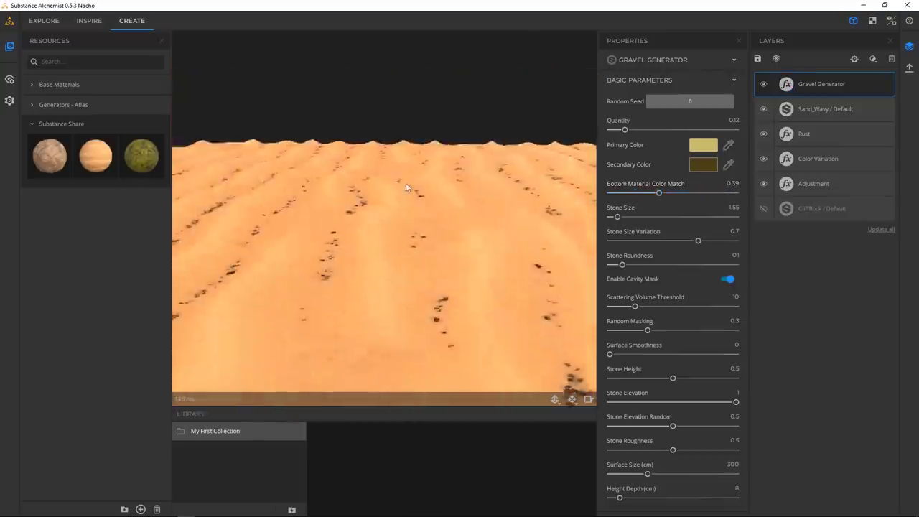
scroll(407, 206, "up", 4)
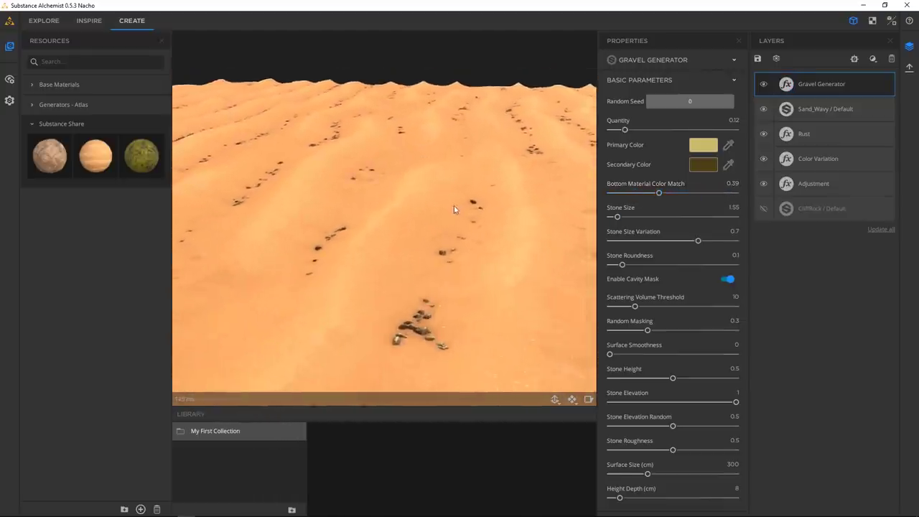
middle_click_drag(548, 267, 502, 234)
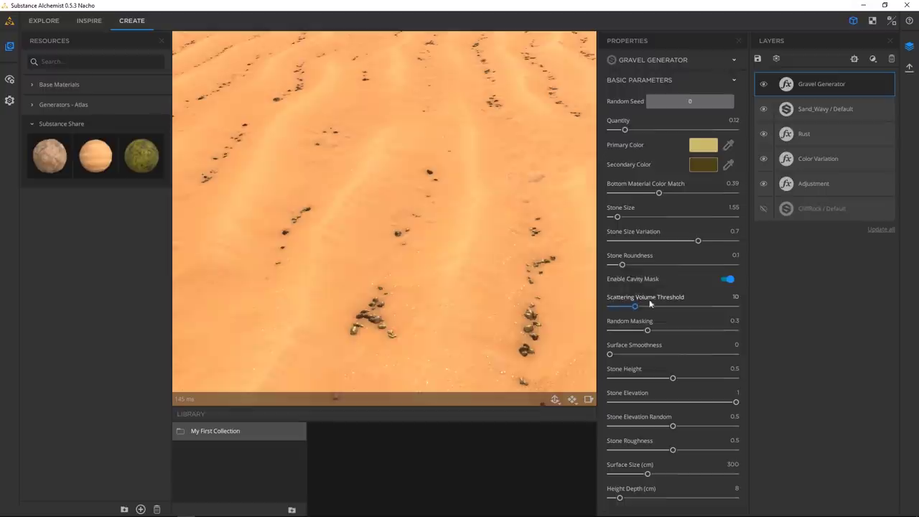
- Set the gravel's Scattering Volume Threshold to 19.62, Random Masking to 0.65, Stone Height to 0.28 and Height Depth to 12.69 cm
left_click_drag(660, 306, 691, 329)
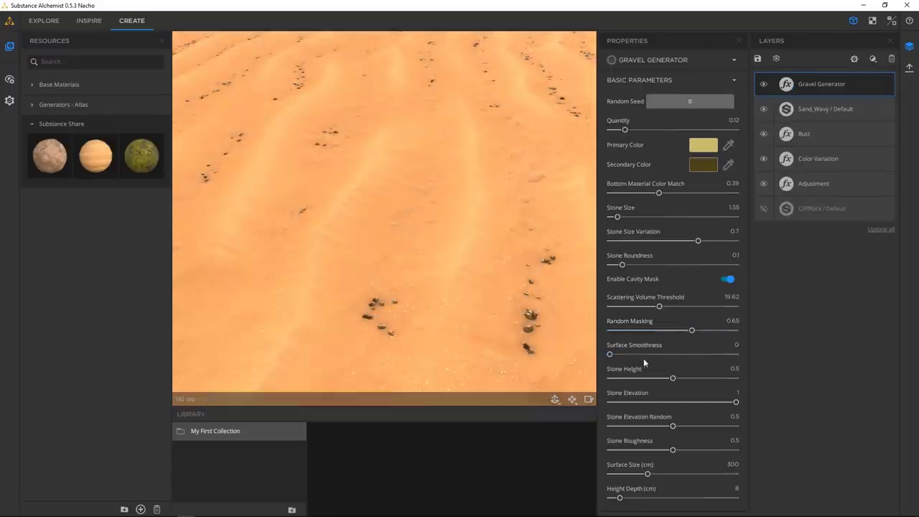
left_click_drag(672, 378, 644, 378)
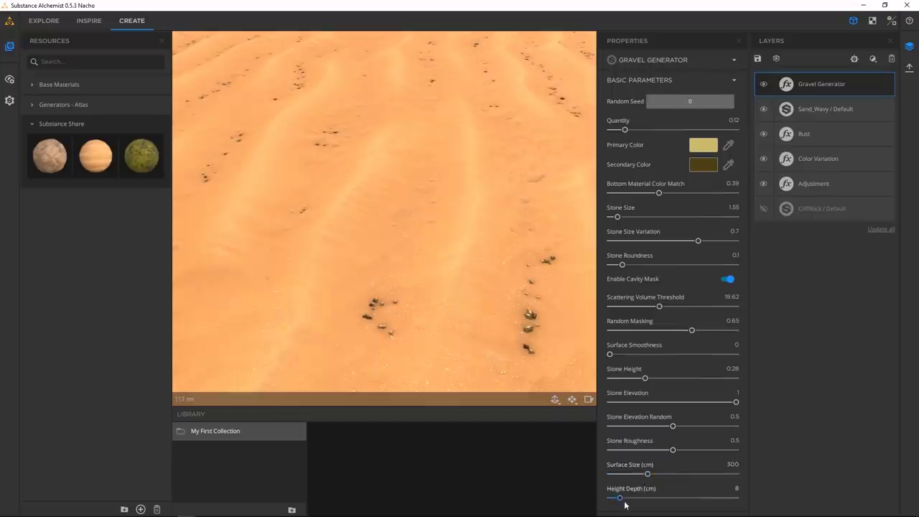
left_click_drag(650, 496, 627, 495)
- Show the CliffRock layer again and inspect the gravel on the combined rock and sand
scroll(344, 144, "down", 5)
left_click_drag(345, 143, 463, 231)
scroll(504, 300, "up", 2)
left_click_drag(504, 300, 400, 209)
scroll(345, 187, "down", 5)
scroll(400, 209, "up", 2)
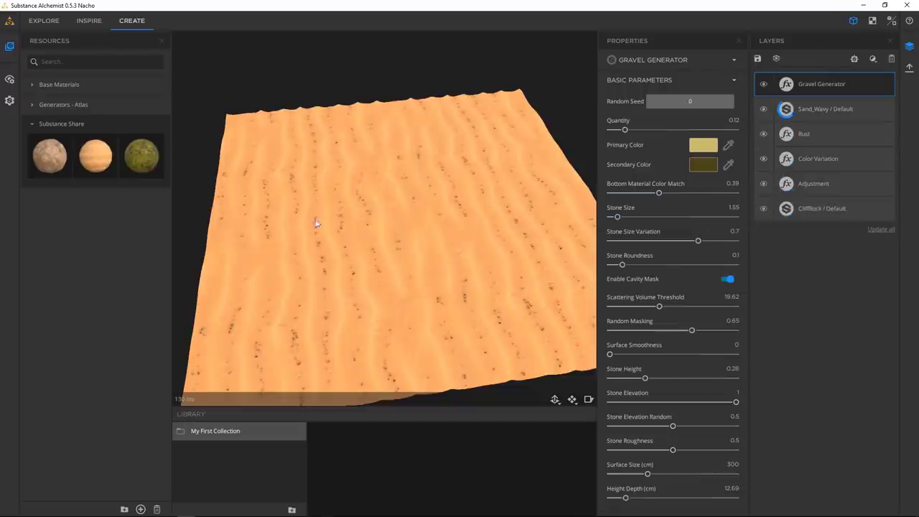
left_click_drag(380, 231, 438, 244)
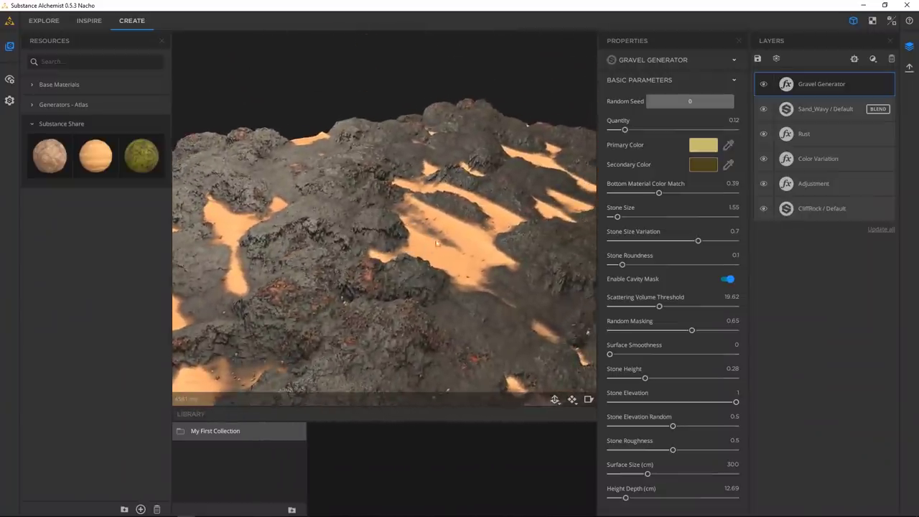
- Compare the material with the Gravel Generator and Sand_Wavy layers each hidden and shown again
left_click(763, 84)
left_click(763, 84)
left_click(763, 109)
left_click(763, 109)
- Set the Adjustment layer's Smooth Detail Elevation to 0.53 in its height settings
left_click(816, 183)
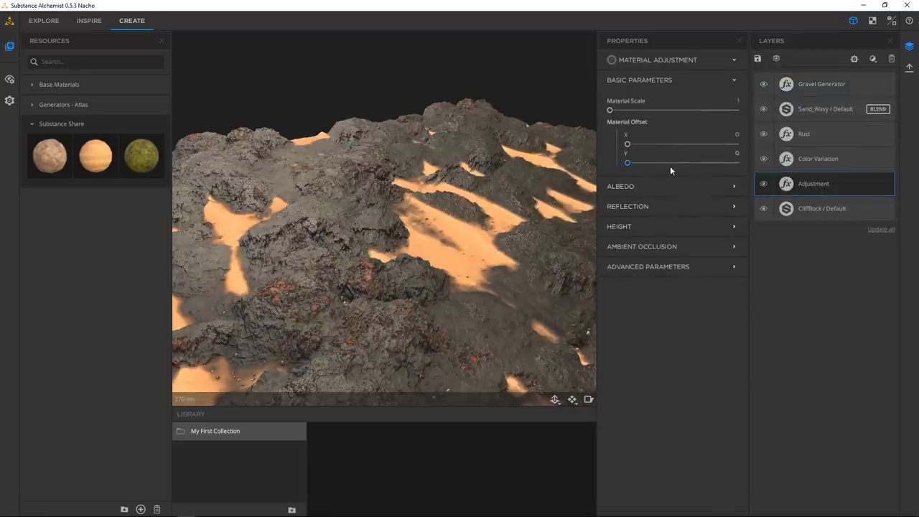
left_click(646, 227)
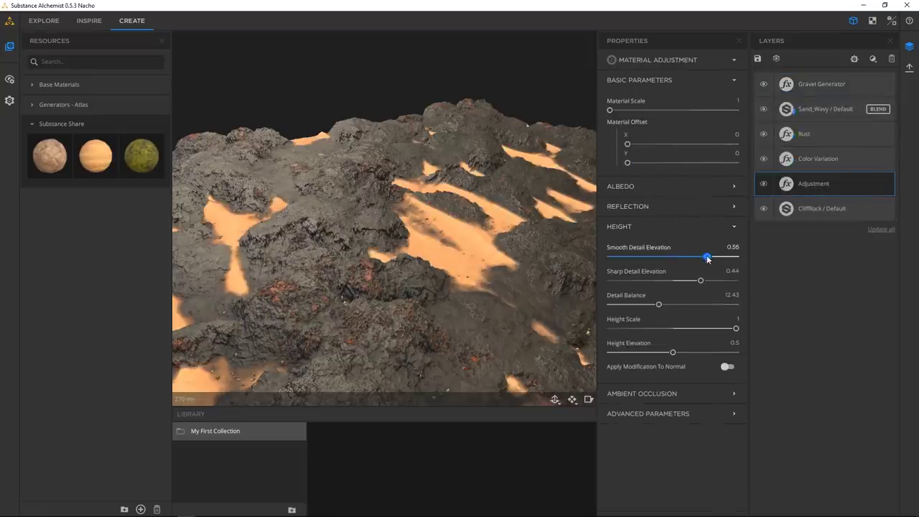
mouse_move(706, 256)
left_mouse_down()
mouse_move(674, 256)
mouse_move(709, 256)
left_mouse_up()
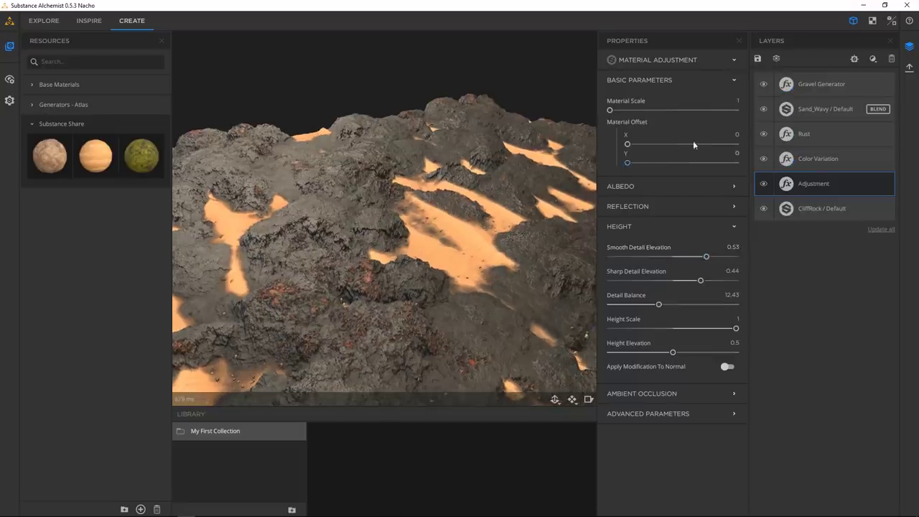
- Set the Sand_Wavy blend's Height Offset to 0.82 and its Contrast to 1
left_click(823, 108)
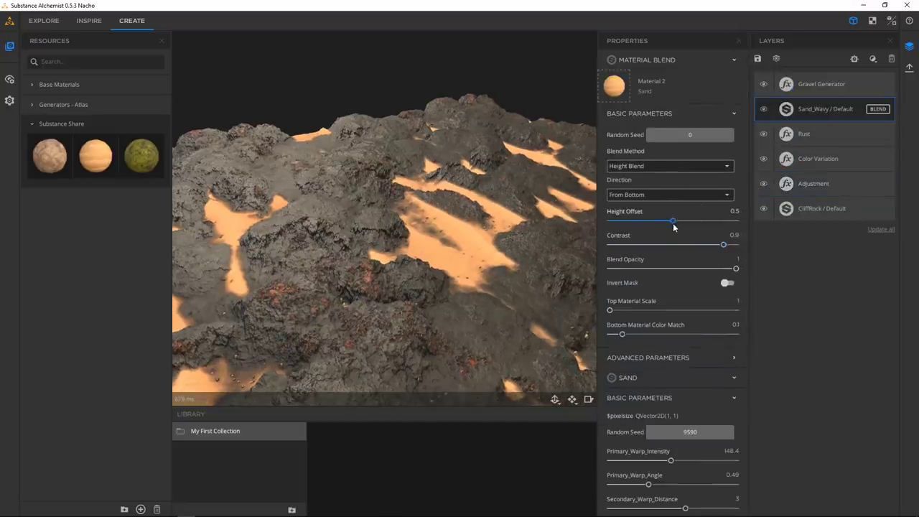
left_click_drag(690, 222, 713, 224)
left_click_drag(440, 219, 396, 172)
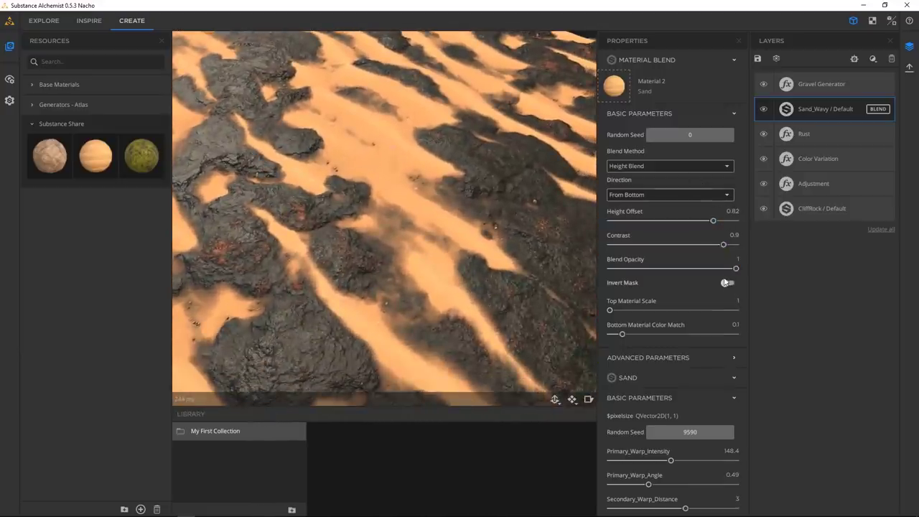
left_click_drag(723, 246, 739, 244)
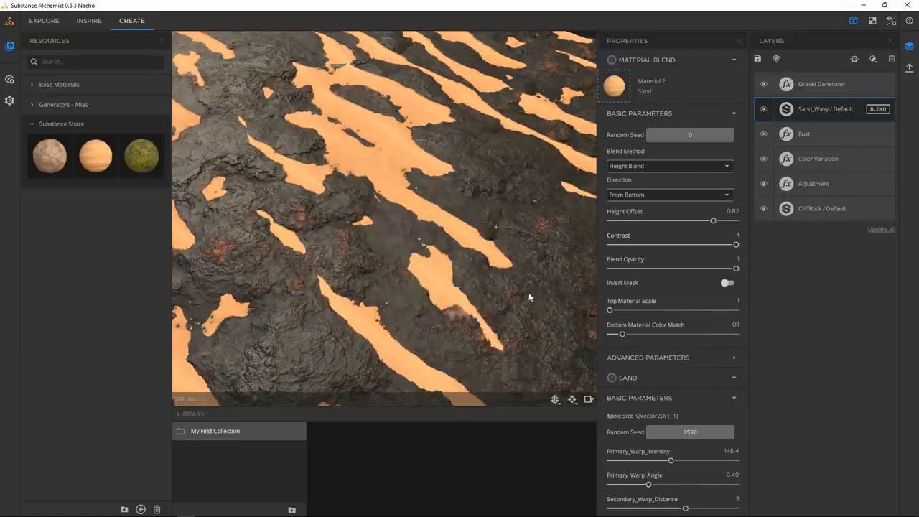
- Set the Sand_Wavy blend's Contrast to 0.95 to soften the edges between sand and rock
left_click_drag(529, 297, 562, 331)
left_click_drag(491, 285, 483, 277)
mouse_move(420, 252)
left_mouse_down()
mouse_move(470, 228)
mouse_move(526, 177)
mouse_move(556, 178)
left_mouse_up()
mouse_move(373, 263)
left_mouse_down()
mouse_move(416, 262)
mouse_move(492, 209)
mouse_move(433, 224)
mouse_move(410, 266)
mouse_move(598, 271)
left_mouse_up()
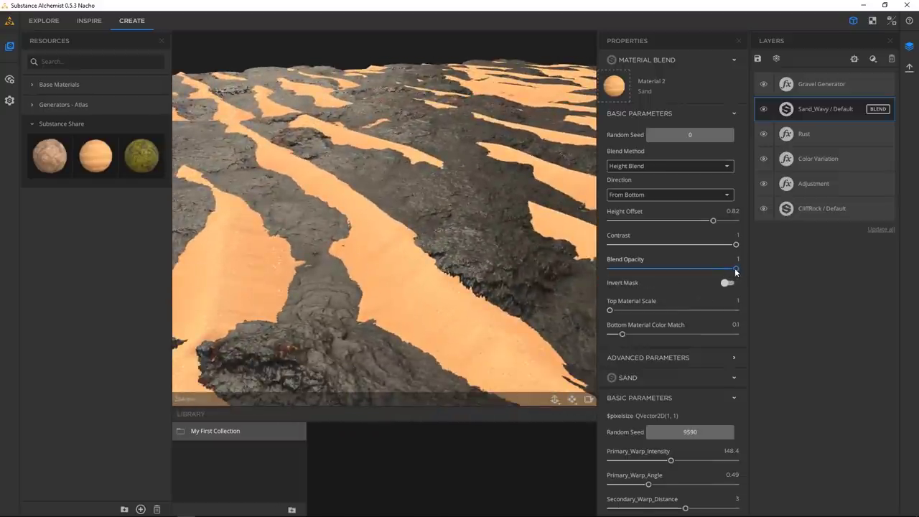
mouse_move(728, 268)
left_mouse_down()
mouse_move(717, 268)
mouse_move(735, 245)
mouse_move(732, 252)
left_mouse_up()
left_click_drag(560, 248, 495, 280)
left_click_drag(729, 245, 713, 223)
scroll(316, 129, "down", 5)
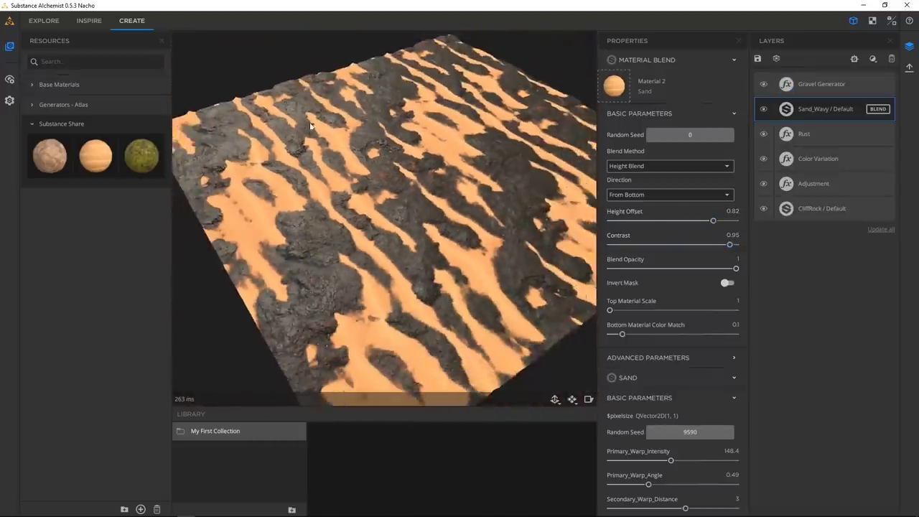
left_click_drag(311, 127, 323, 297)
scroll(394, 232, "up", 5)
left_click_drag(414, 207, 465, 199)
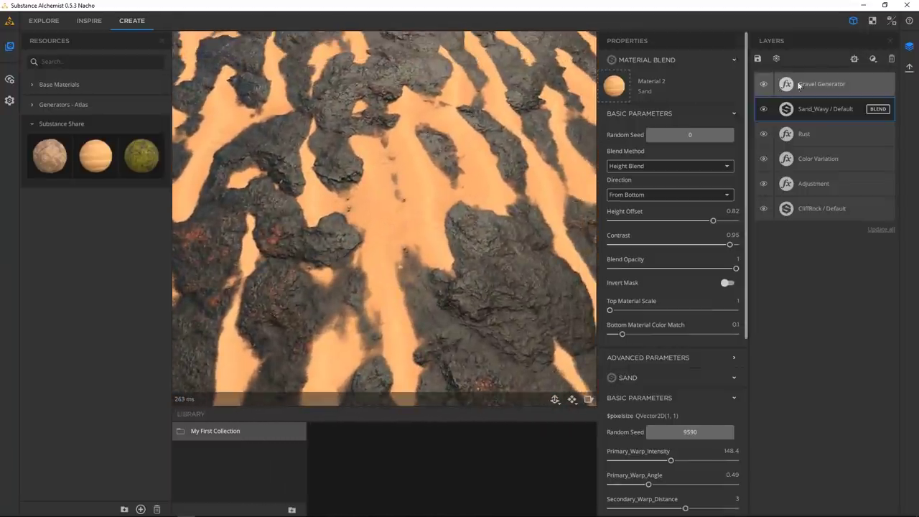
- Set the Gravel Generator's Quantity to 0.15
left_click(821, 84)
left_click_drag(626, 129, 628, 131)
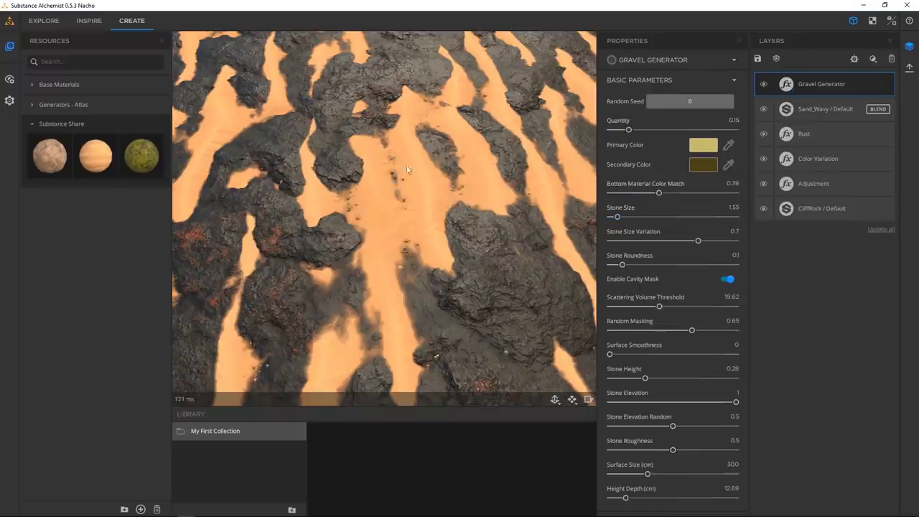
scroll(404, 171, "down", 5)
left_click_drag(396, 199, 330, 212)
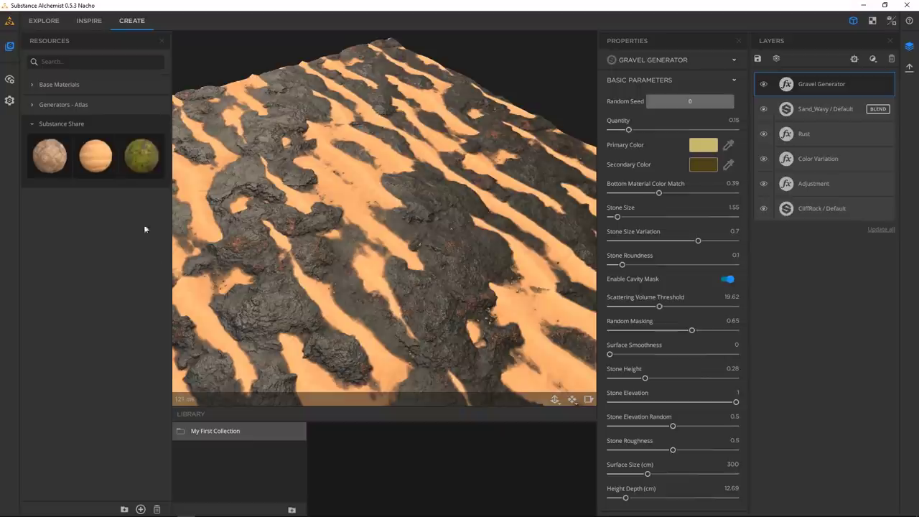
- Add the ground moss material to the layer stack and place it between the Rust and Sand_Wavy layers
left_click_drag(142, 156, 260, 165)
left_click_drag(353, 231, 377, 100)
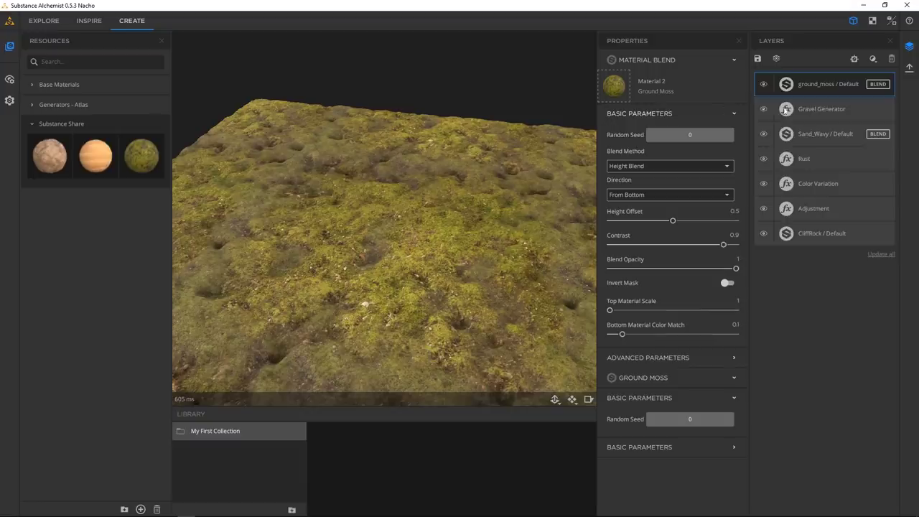
left_click_drag(819, 84, 818, 148)
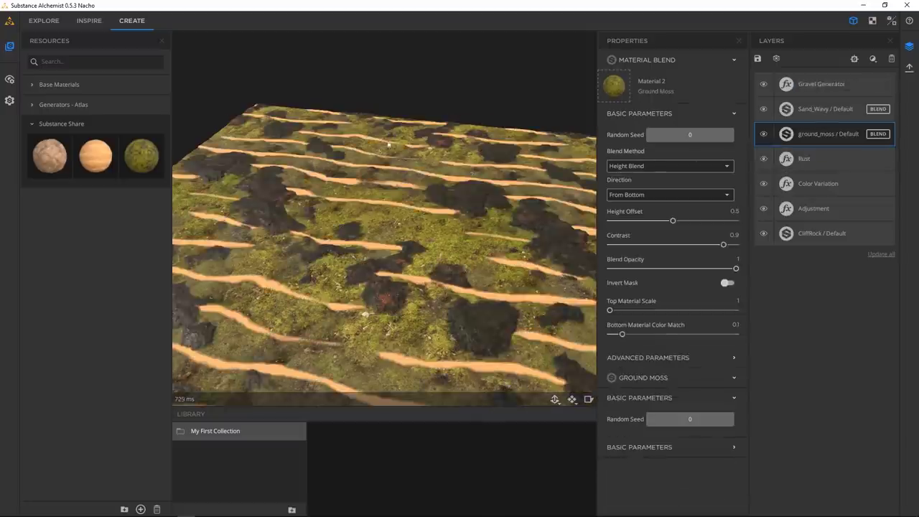
left_click_drag(399, 177, 445, 205)
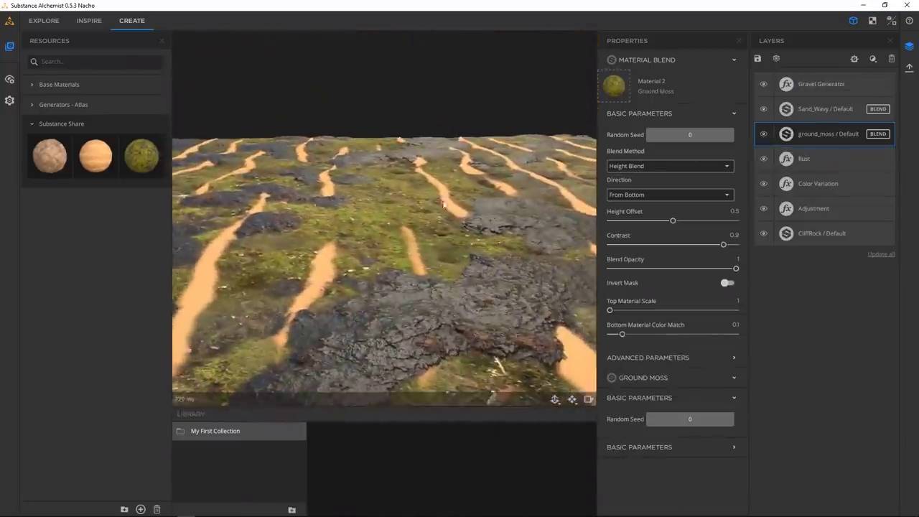
left_click_drag(468, 162, 658, 284)
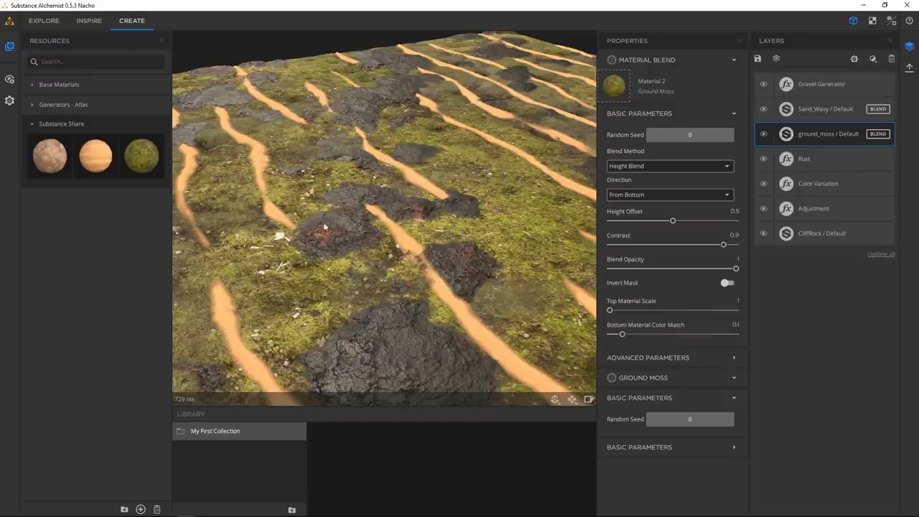
- Change the ground_moss blend method to Curvature Blend and set its Feature to Cavity
left_click(630, 167)
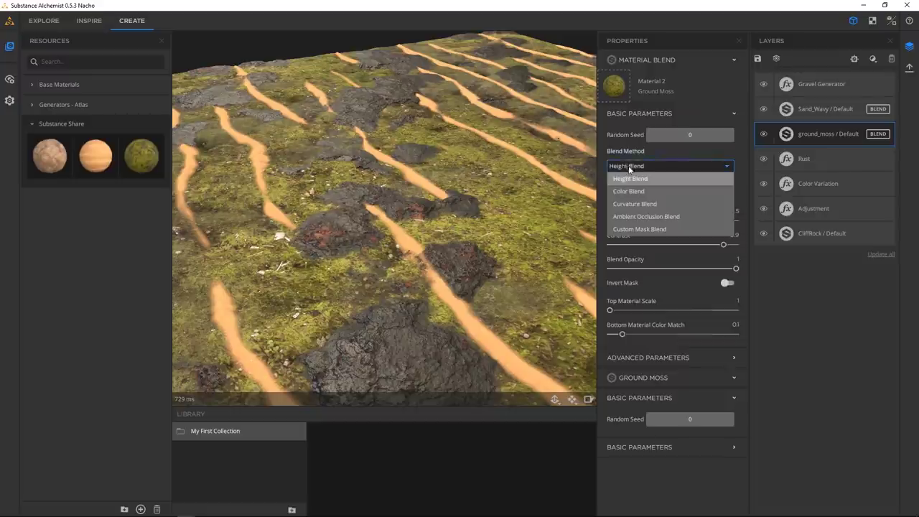
left_click(656, 204)
left_click_drag(381, 196, 401, 153)
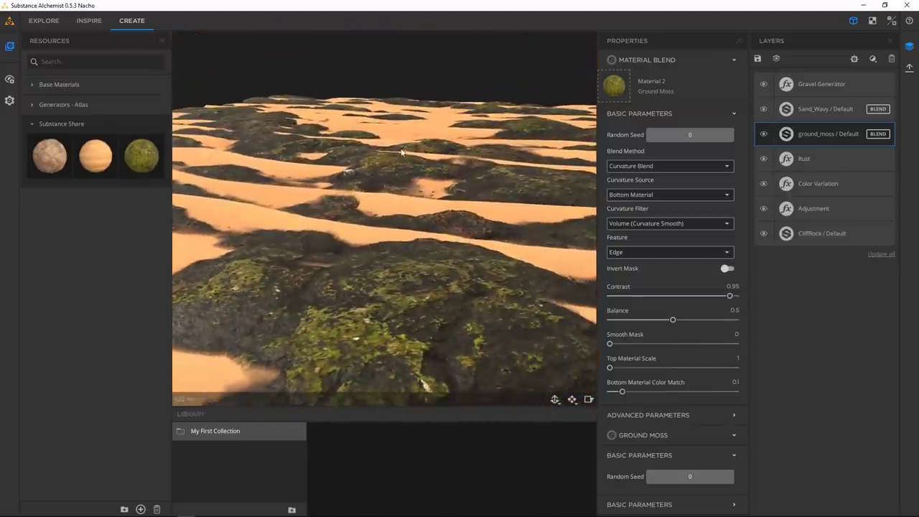
left_click_drag(439, 209, 437, 253)
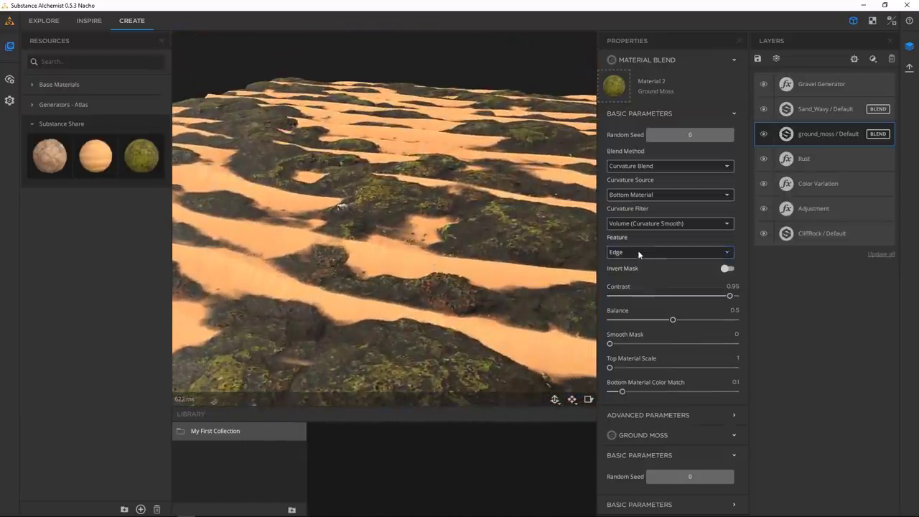
left_click(638, 252)
left_click(636, 276)
left_click_drag(397, 206, 342, 212)
scroll(369, 222, "down", 3)
scroll(342, 212, "up", 2)
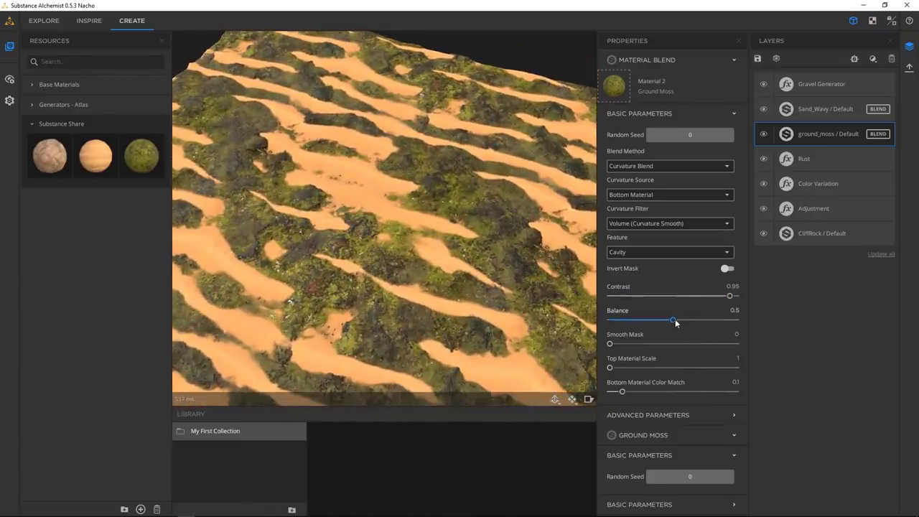
- Set the ground_moss curvature blend's Balance to 0.33
left_click_drag(675, 321, 651, 320)
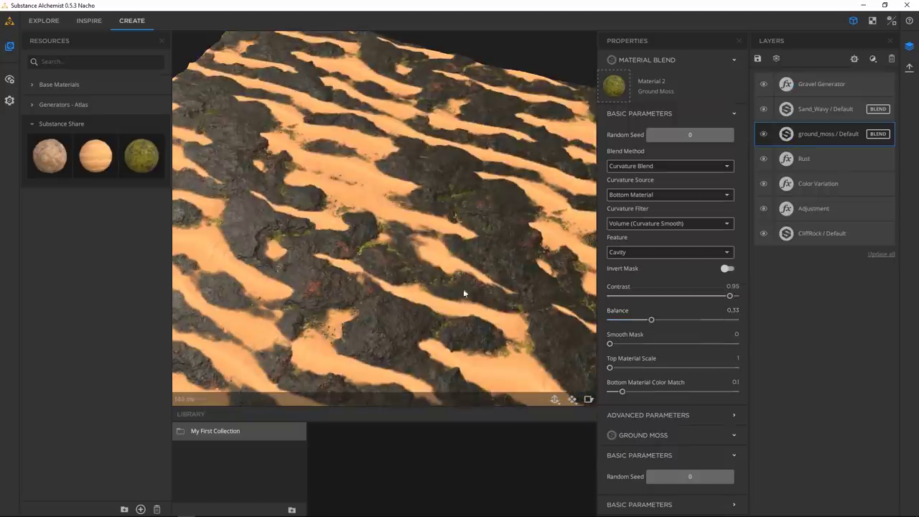
left_click_drag(463, 289, 443, 248)
scroll(445, 250, "up", 3)
left_click_drag(386, 232, 411, 173)
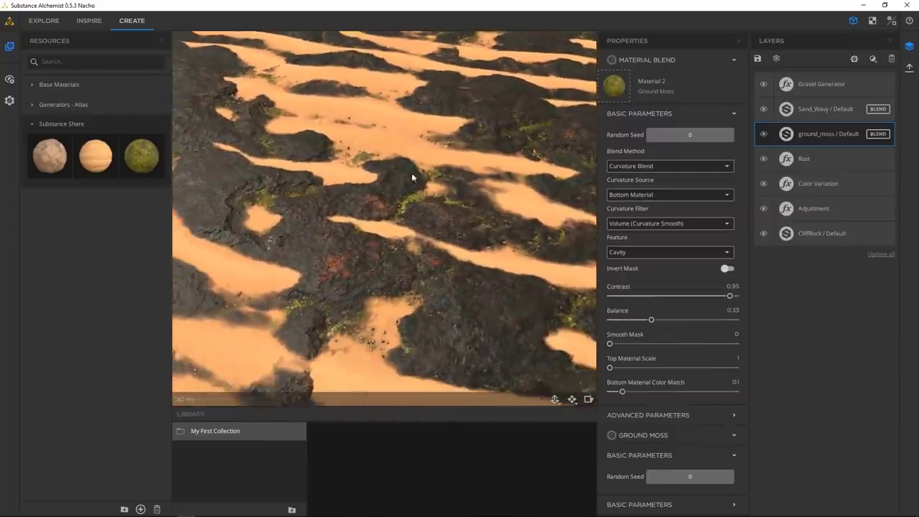
- Try the Volume And Details (Smooth + Classic) curvature filter on the ground_moss blend, then restore Volume (Curvature Smooth)
left_click(635, 222)
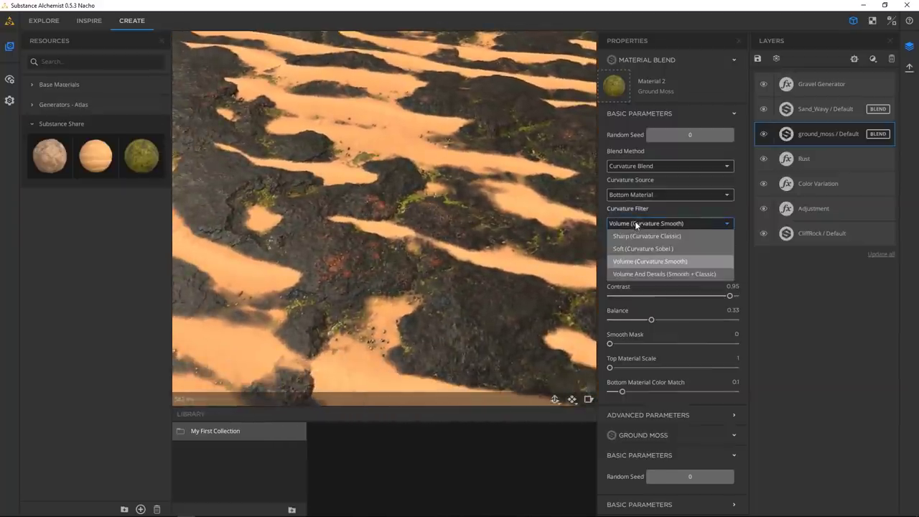
left_click(686, 277)
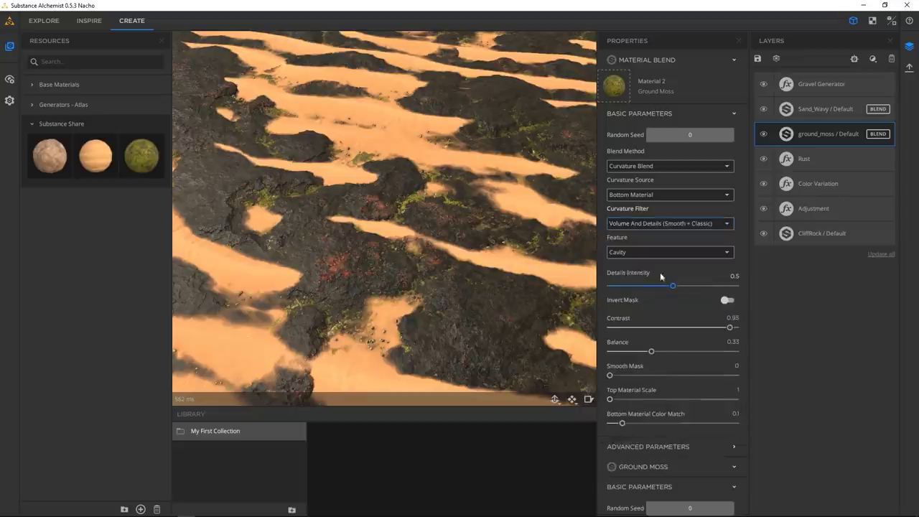
left_click_drag(483, 202, 453, 257)
left_click(648, 226)
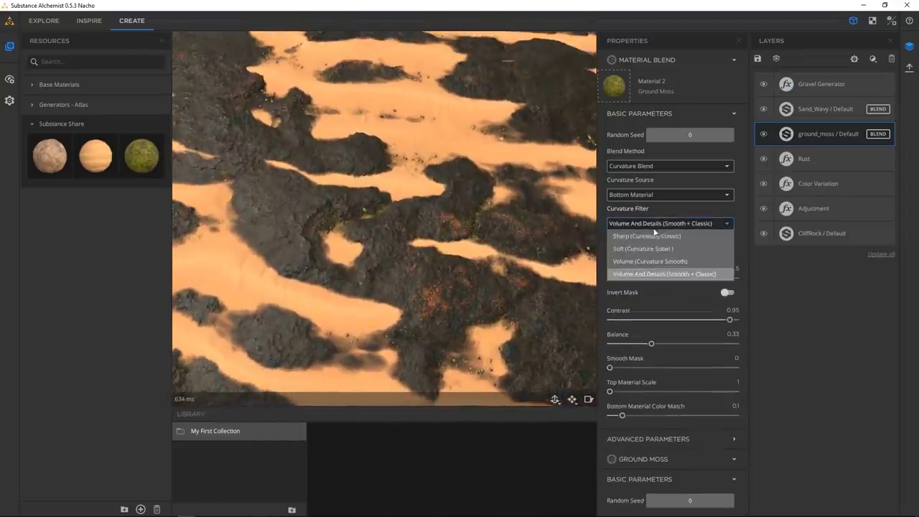
left_click(654, 259)
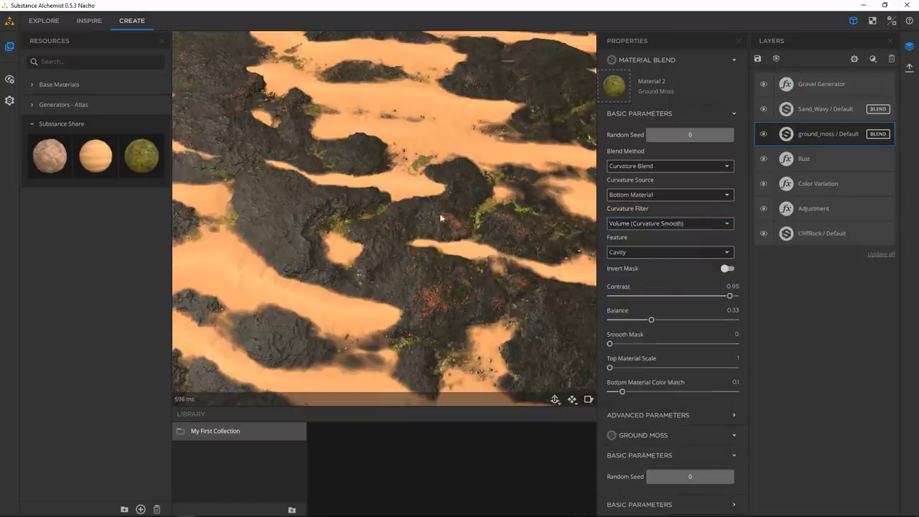
- Set the ground_moss curvature blend's Balance to 0.35
scroll(416, 232, "down", 6)
left_click_drag(414, 192, 388, 213)
scroll(388, 222, "up", 2)
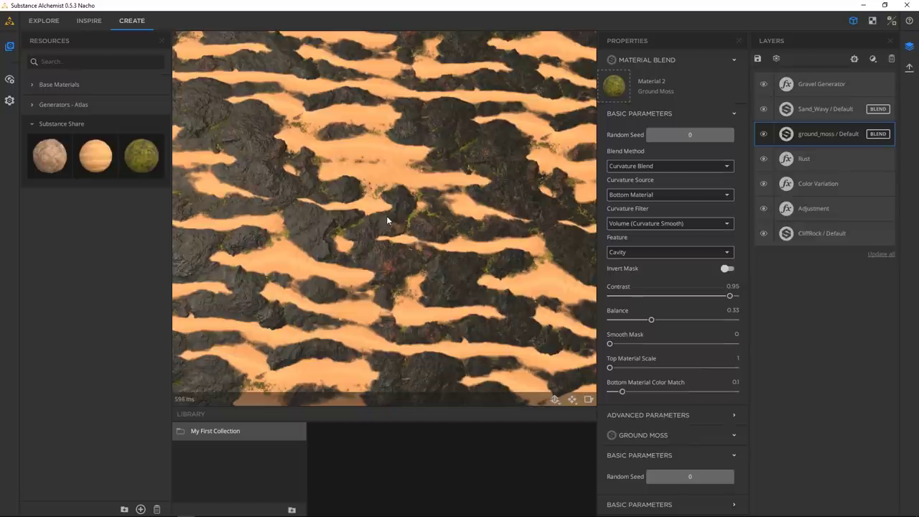
left_click_drag(408, 197, 513, 314)
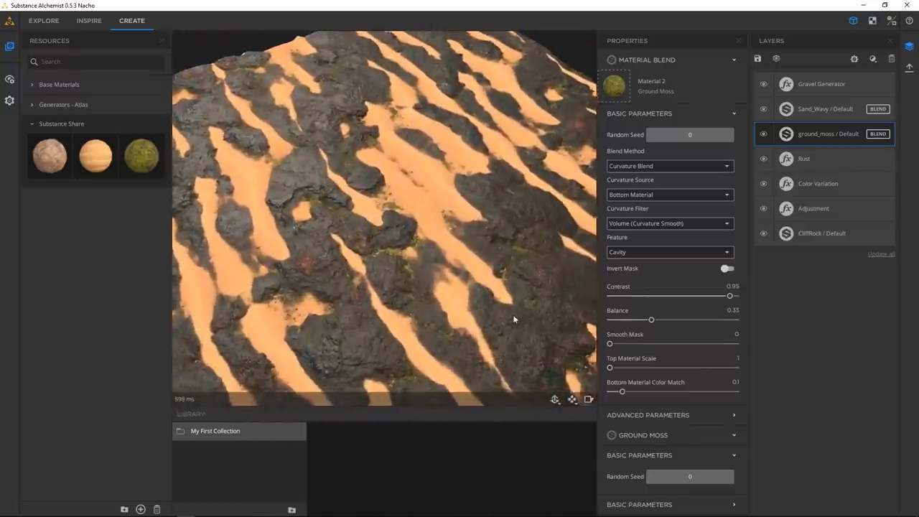
left_click_drag(651, 318, 653, 323)
left_click_drag(438, 225, 452, 290)
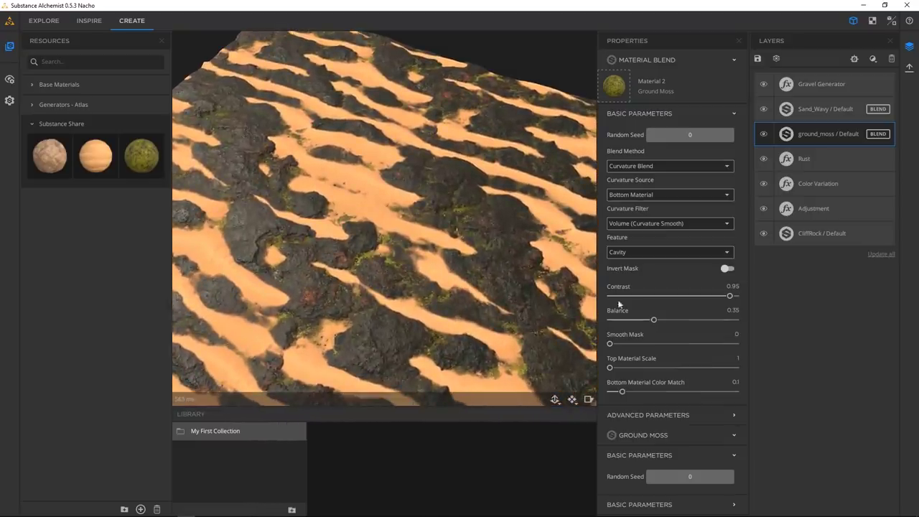
left_click(667, 415)
left_click(669, 417)
left_click(656, 435)
left_click(656, 436)
- Set the ground_moss blend's Contrast to 0.97, keeping its Balance at 0.35
scroll(506, 268, "up", 1)
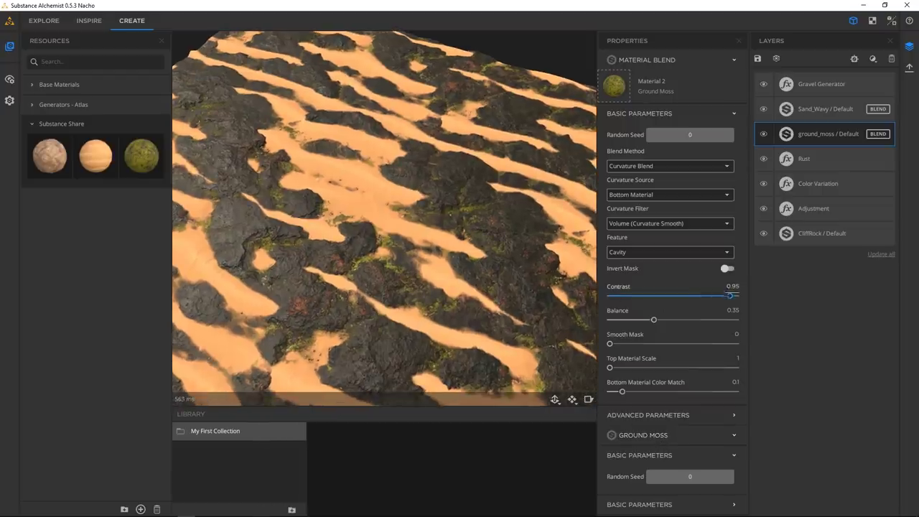
left_click_drag(730, 295, 732, 295)
left_click_drag(654, 318, 659, 322)
left_click_drag(509, 297, 391, 210)
left_click_drag(656, 320, 655, 323)
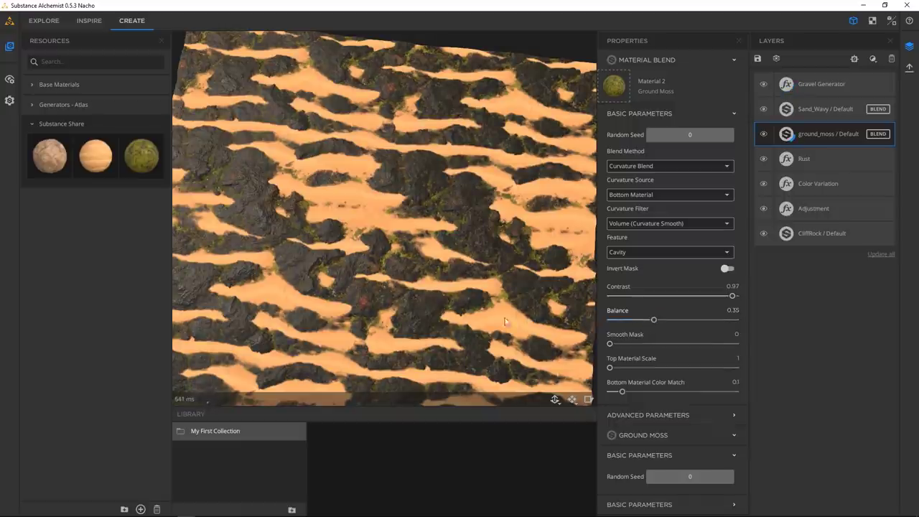
right_click_drag(503, 318, 545, 316)
left_click_drag(545, 319, 493, 249)
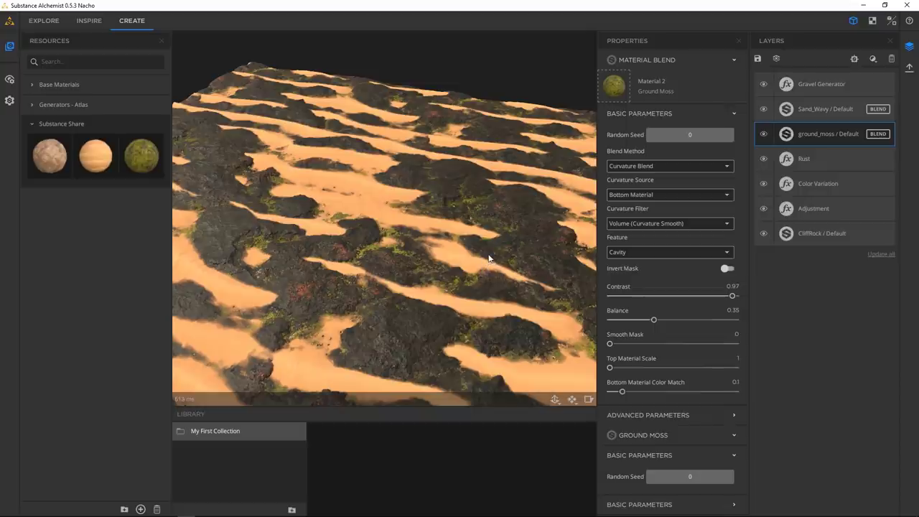
left_click_drag(366, 230, 393, 155)
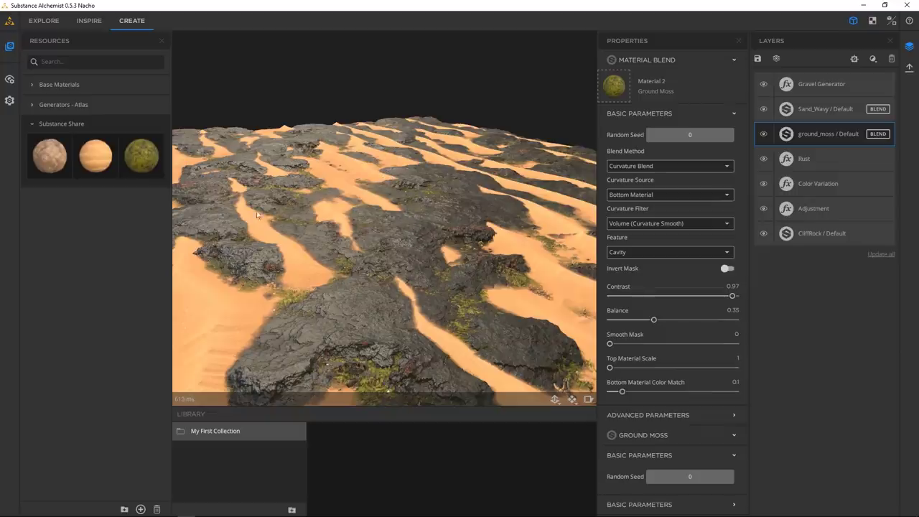
- Switch the preview mesh to Sphere in the viewer settings
left_click(9, 102)
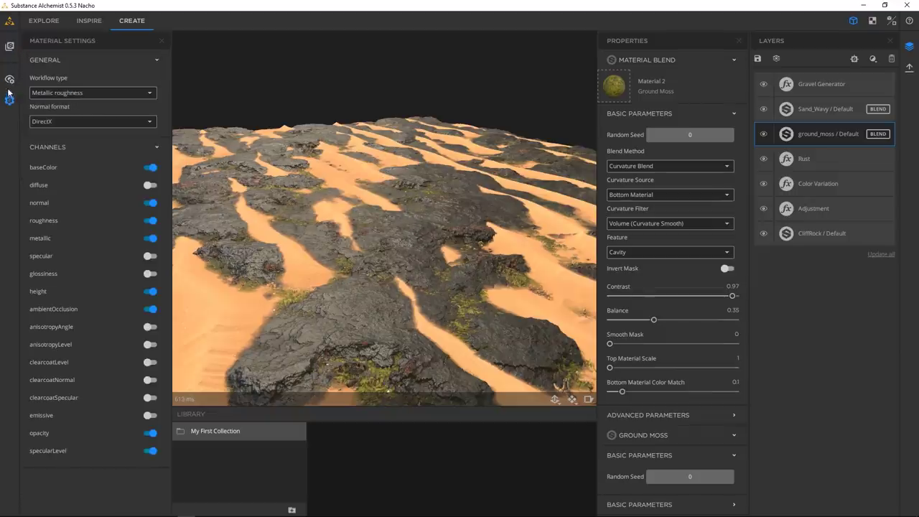
left_click(9, 81)
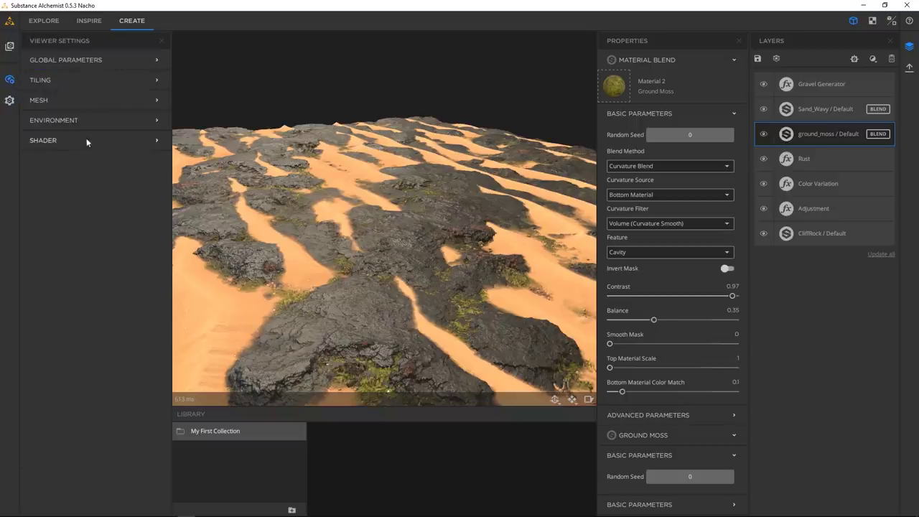
left_click(57, 142)
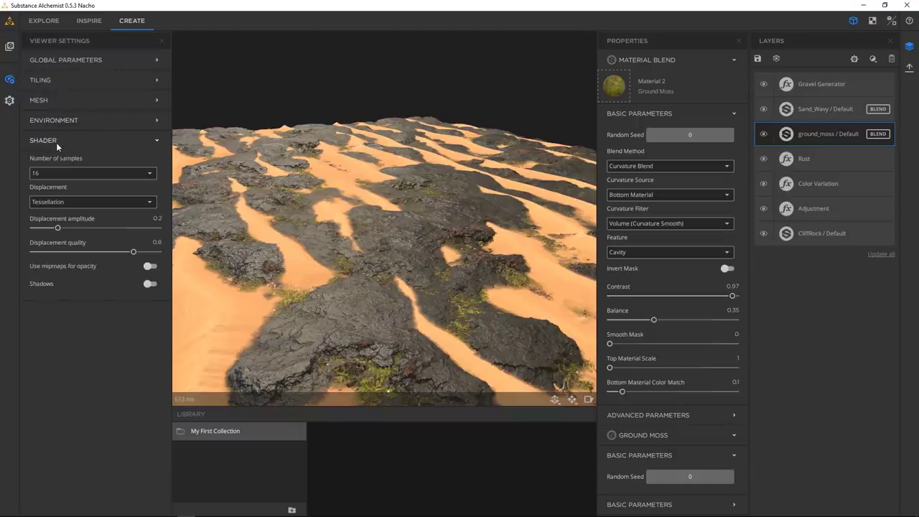
left_click(57, 142)
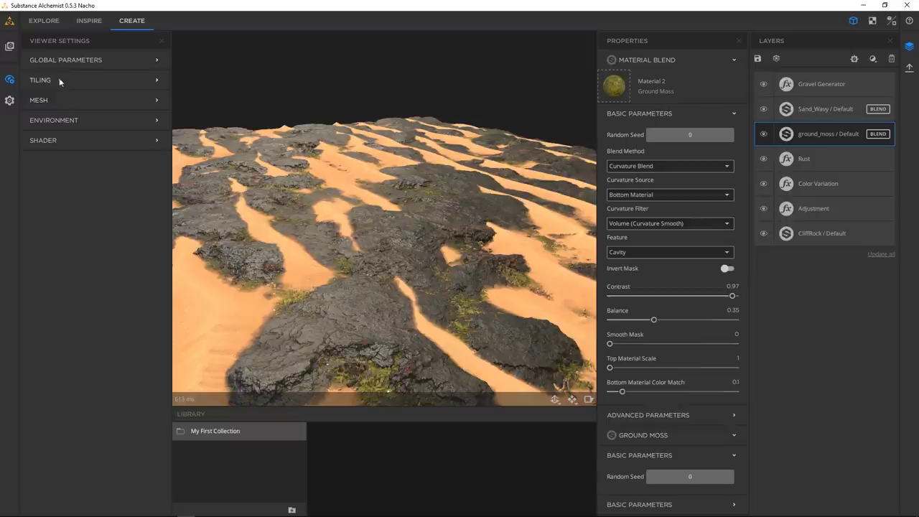
left_click(53, 102)
left_click(117, 134)
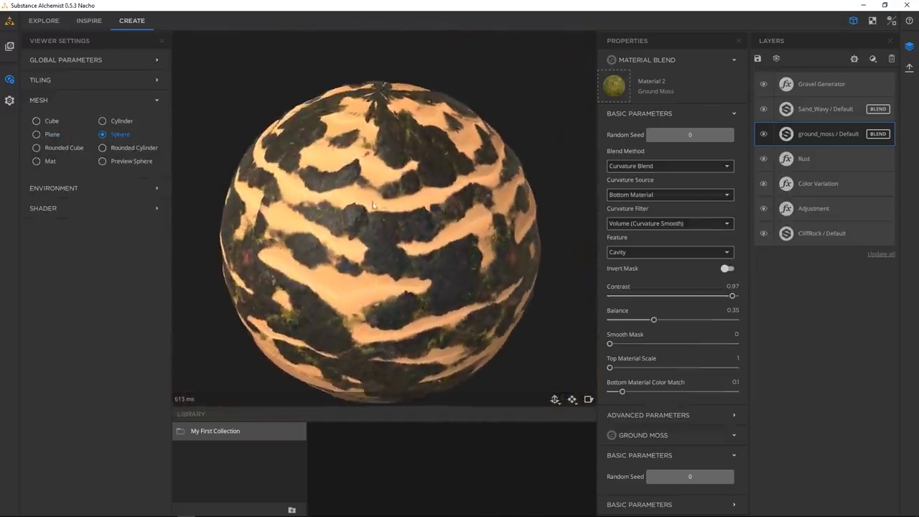
- Examine the rock, sand and moss blend on the sphere, both close up and as a whole
left_click_drag(442, 187, 392, 244)
scroll(391, 184, "up", 2)
scroll(388, 271, "up", 1)
scroll(478, 261, "up", 2)
scroll(449, 234, "down", 2)
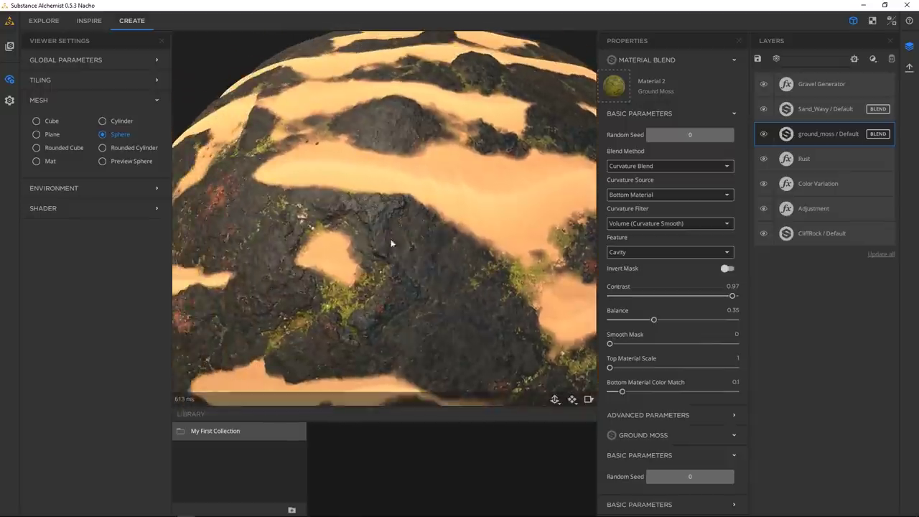
scroll(448, 266, "down", 2)
left_click_drag(421, 201, 400, 194)
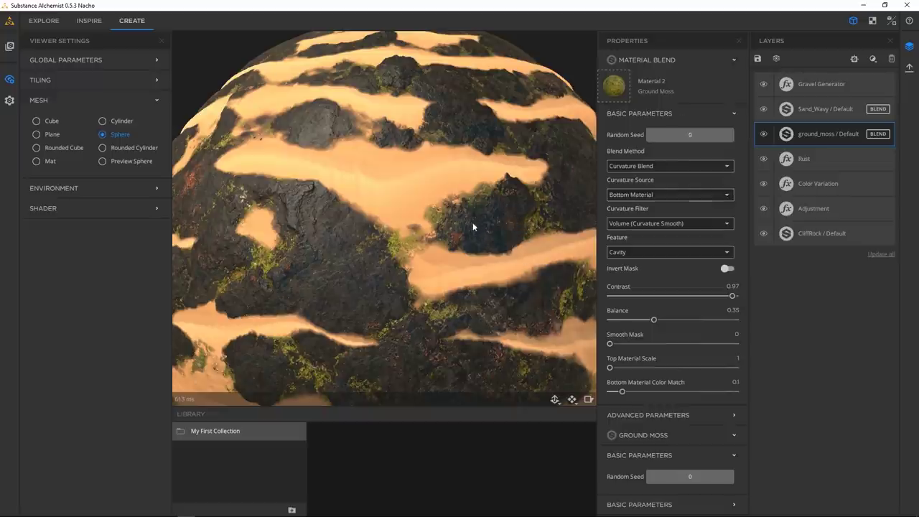
scroll(472, 224, "down", 3)
middle_click_drag(430, 192, 418, 163)
scroll(418, 162, "up", 1)
scroll(421, 170, "down", 1)
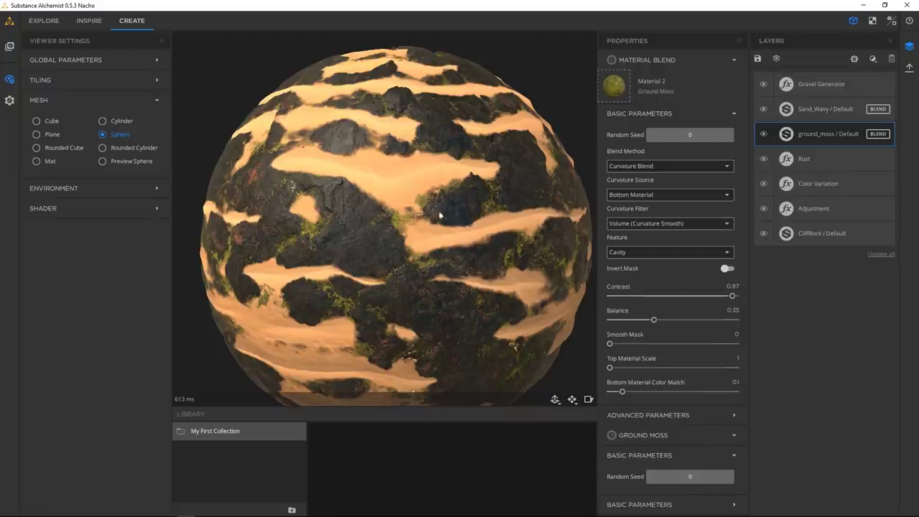
left_click_drag(439, 210, 420, 197)
middle_click_drag(421, 199, 417, 182)
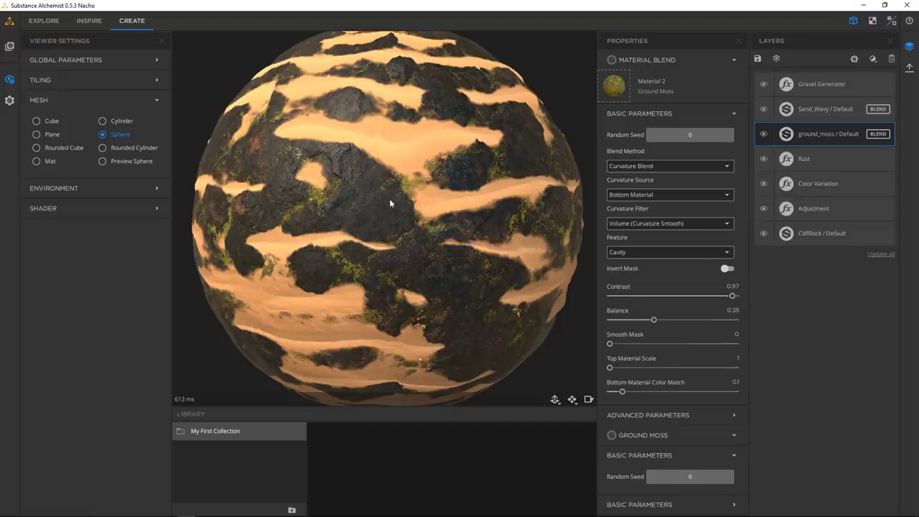
- Inspect the moss in the rock cavities and along the sand edges on the sphere
scroll(389, 203, "up", 5)
scroll(433, 212, "down", 5)
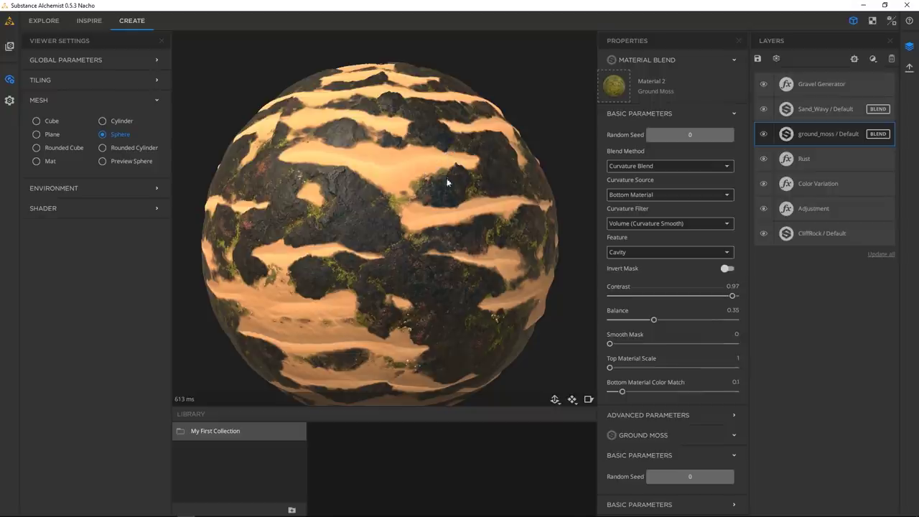
scroll(416, 188, "up", 6)
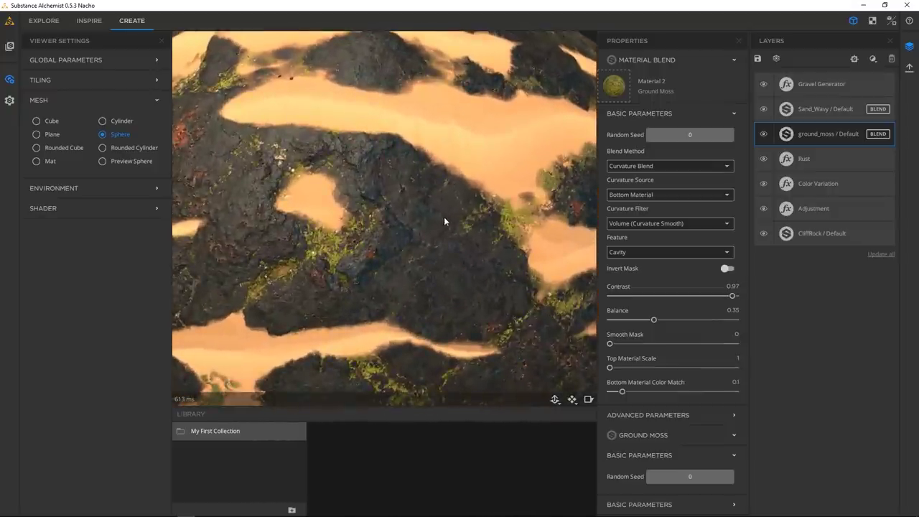
scroll(438, 227, "down", 4)
left_click_drag(424, 213, 453, 208)
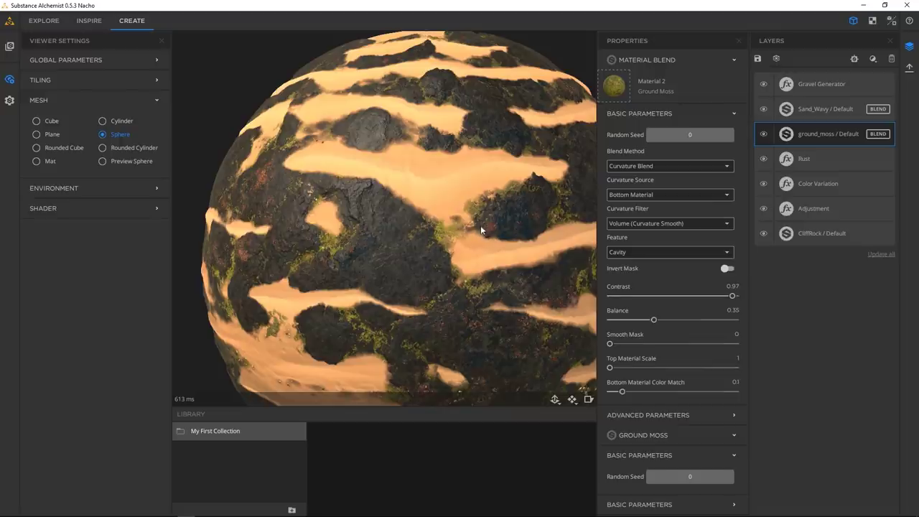
scroll(417, 197, "down", 3)
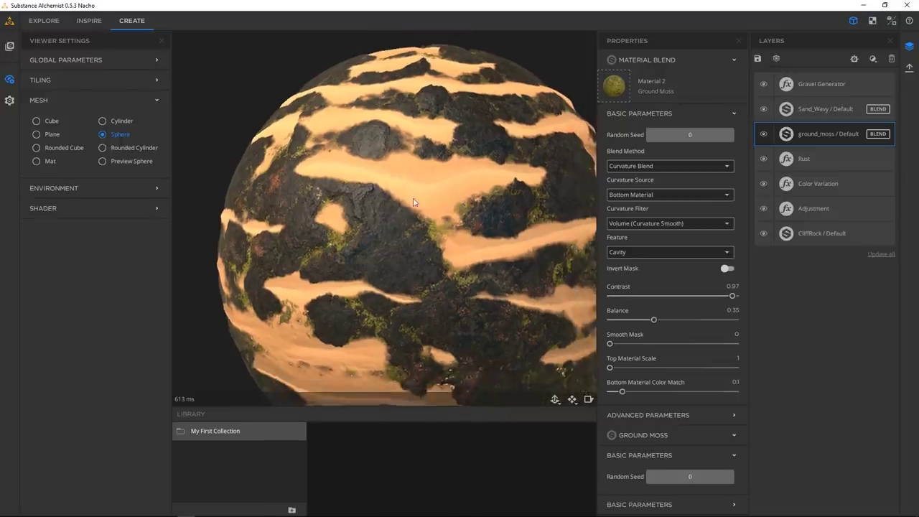
scroll(415, 197, "up", 5)
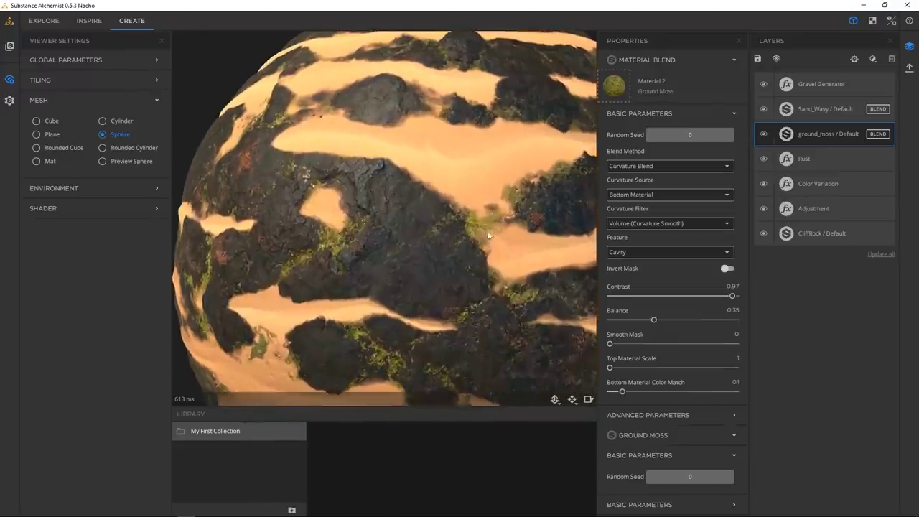
- Switch the preview mesh to Plane and view the rock and sand surface up close
left_click(52, 134)
left_click_drag(390, 248, 542, 210)
scroll(542, 210, "up", 6)
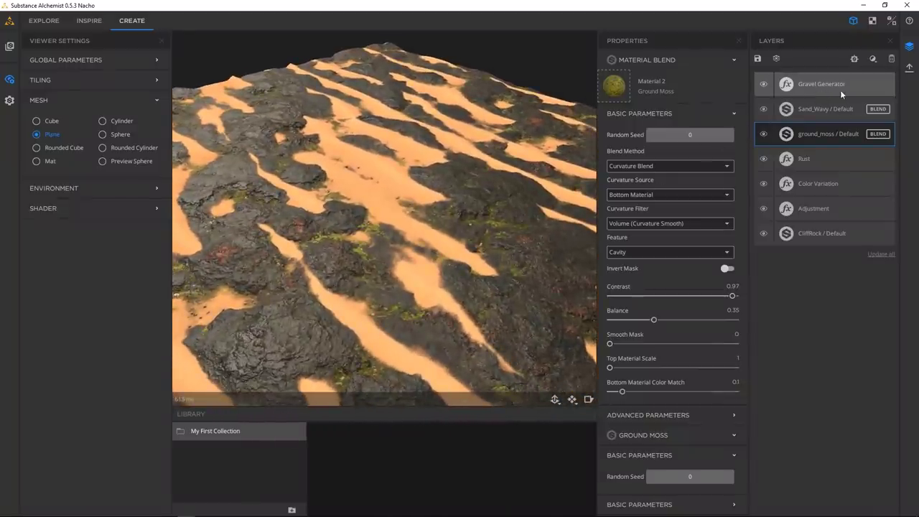
left_click(840, 86)
left_click(871, 59)
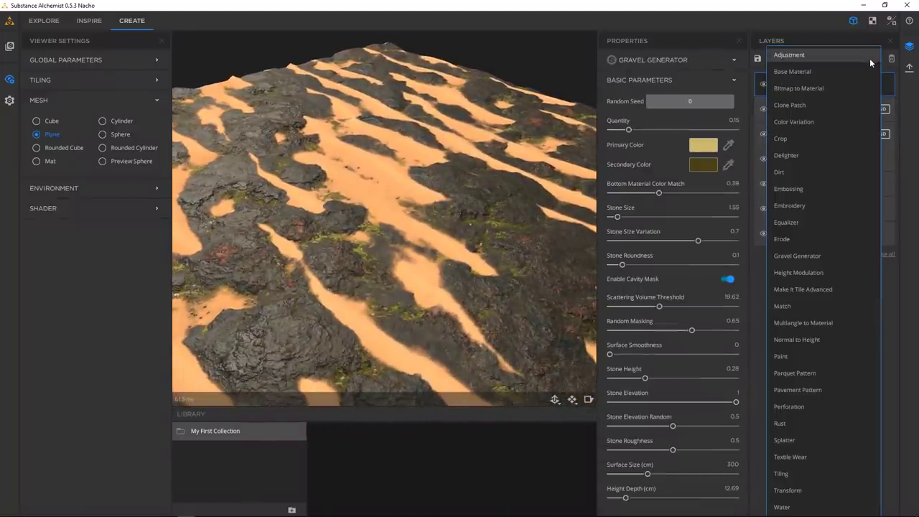
left_click(811, 26)
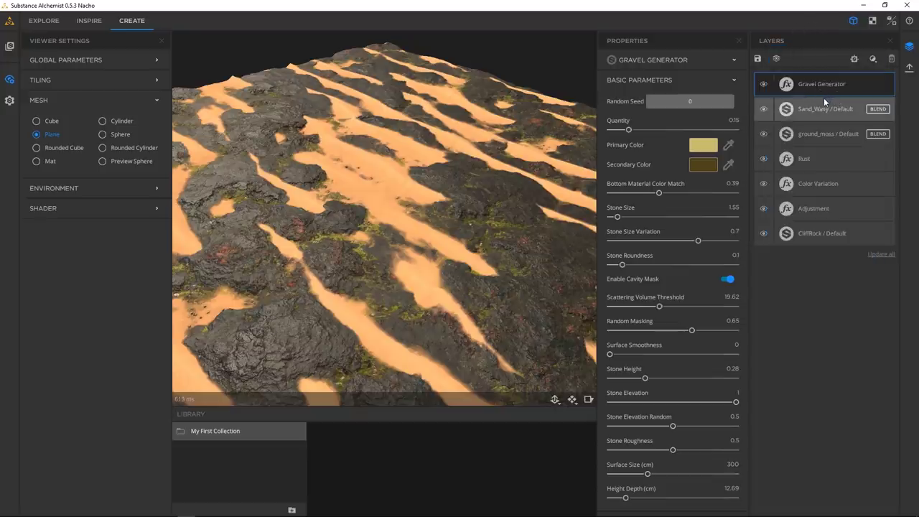
- Set the Rust layer's Rust Spreading to 0.3, Spreading Smoothness to 0.17 and Rust Age Shift to 0.48
left_click_drag(424, 244, 460, 237)
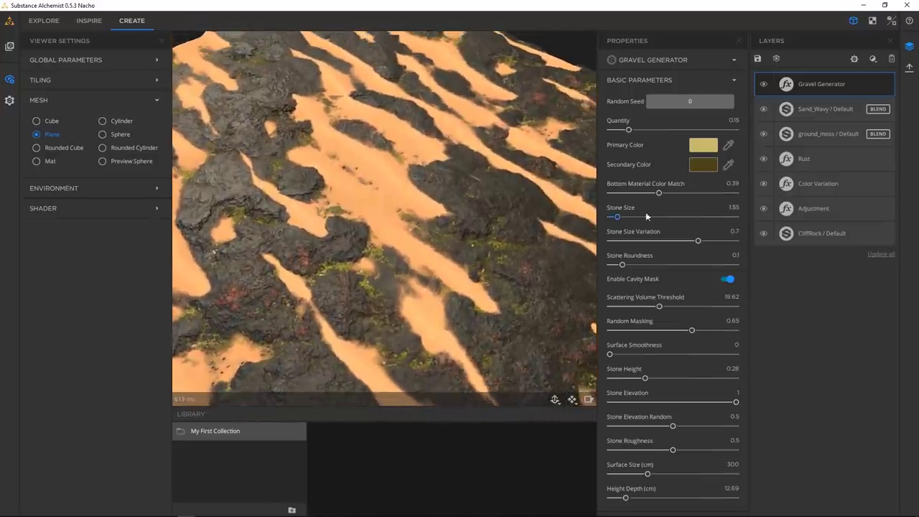
left_click(822, 164)
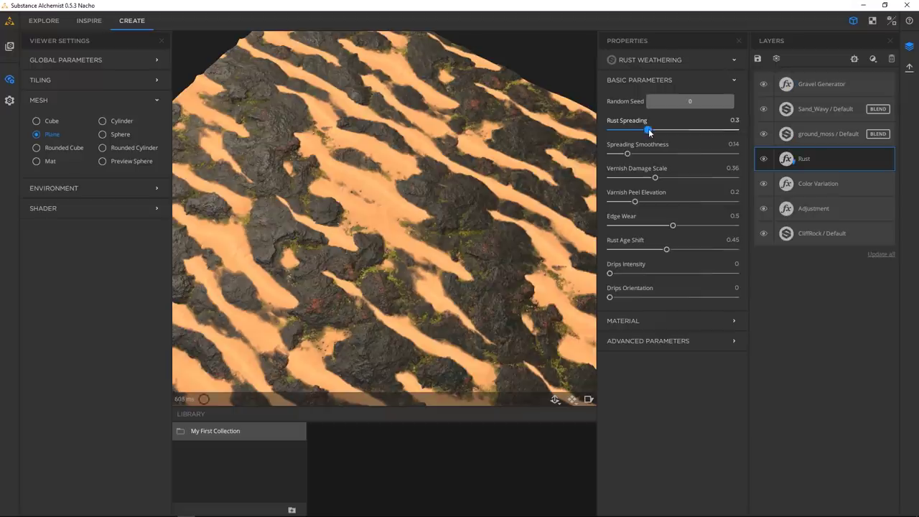
left_click_drag(649, 130, 652, 130)
left_click_drag(650, 130, 646, 130)
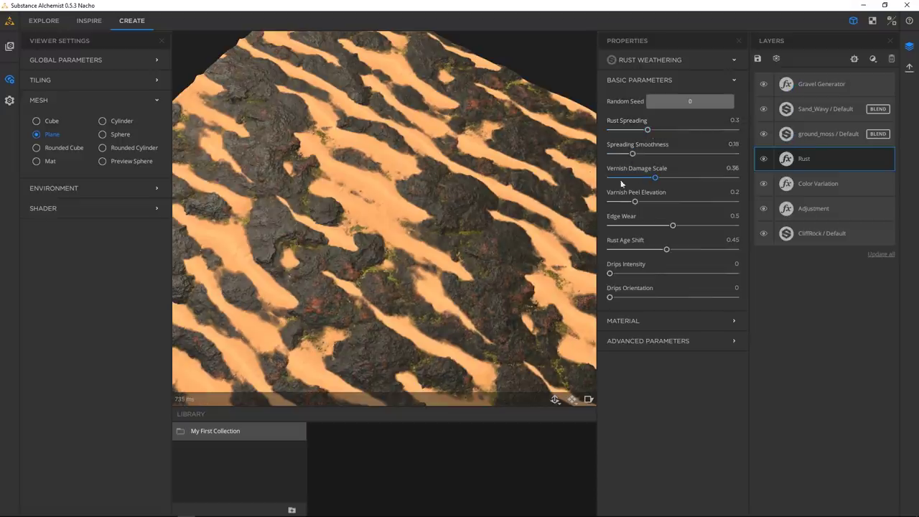
mouse_move(667, 250)
left_mouse_down()
mouse_move(695, 247)
mouse_move(677, 250)
left_mouse_up()
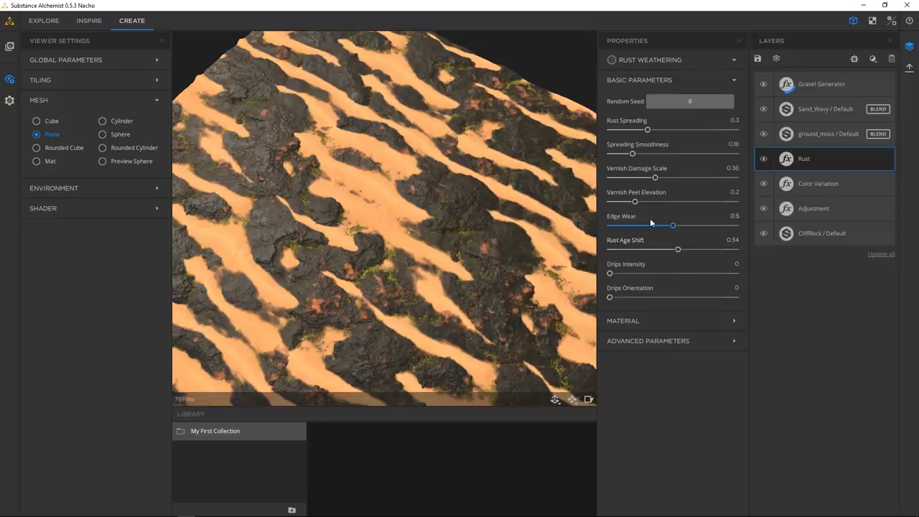
left_click_drag(647, 130, 642, 130)
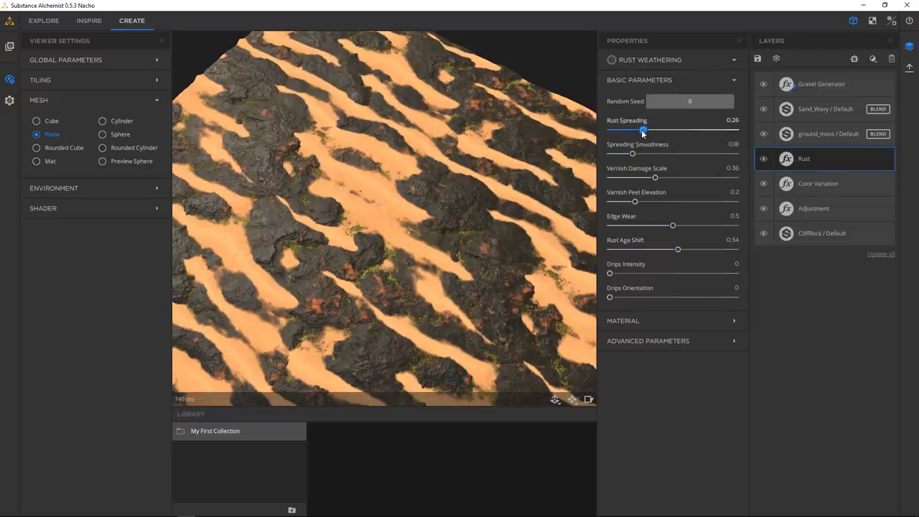
left_click_drag(677, 250, 671, 249)
left_click_drag(484, 253, 617, 122)
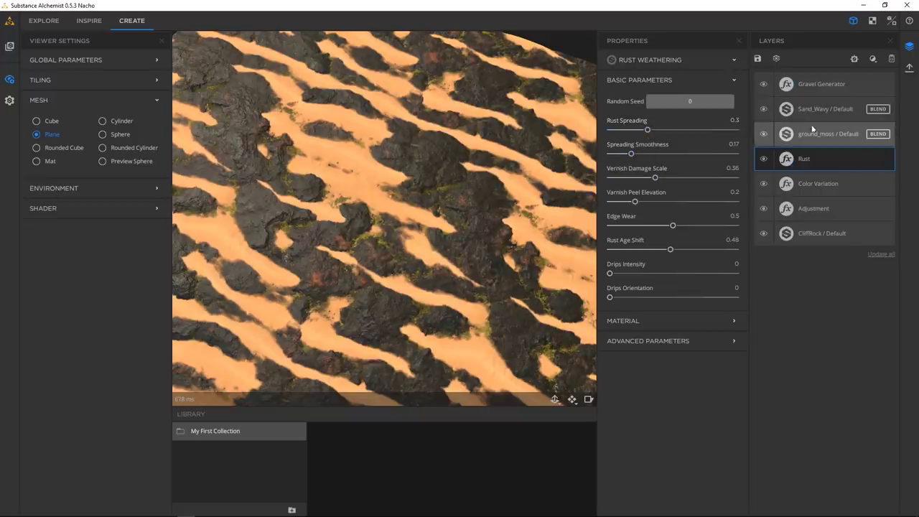
- Add a Water filter above the Gravel Generator in the layer stack and check it on the plane
left_click(873, 59)
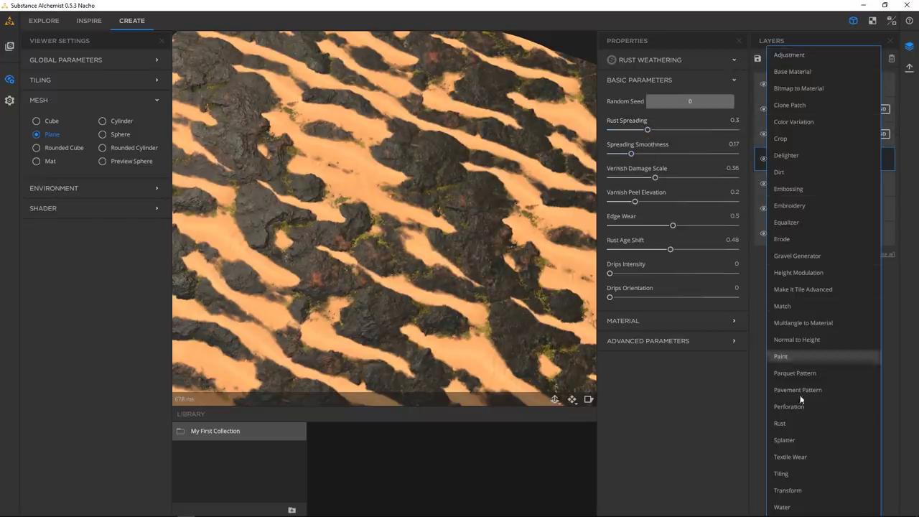
left_click(783, 507)
left_click_drag(439, 195, 410, 261)
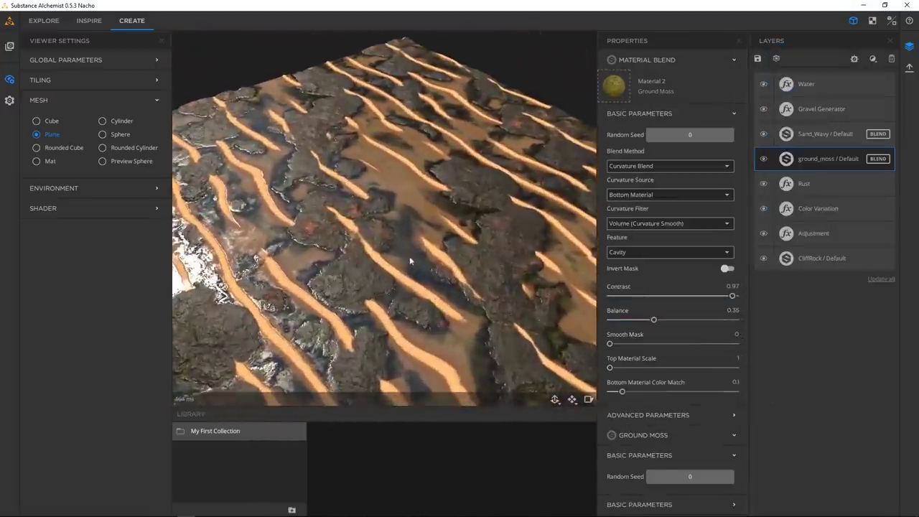
left_click_drag(393, 173, 368, 267)
scroll(495, 281, "down", 3)
scroll(463, 275, "up", 3)
scroll(482, 249, "up", 3)
left_click_drag(482, 249, 483, 287)
- Lower the Water layer's Water Level to 0.18 and check the pools between the rocks and sand
left_click(814, 91)
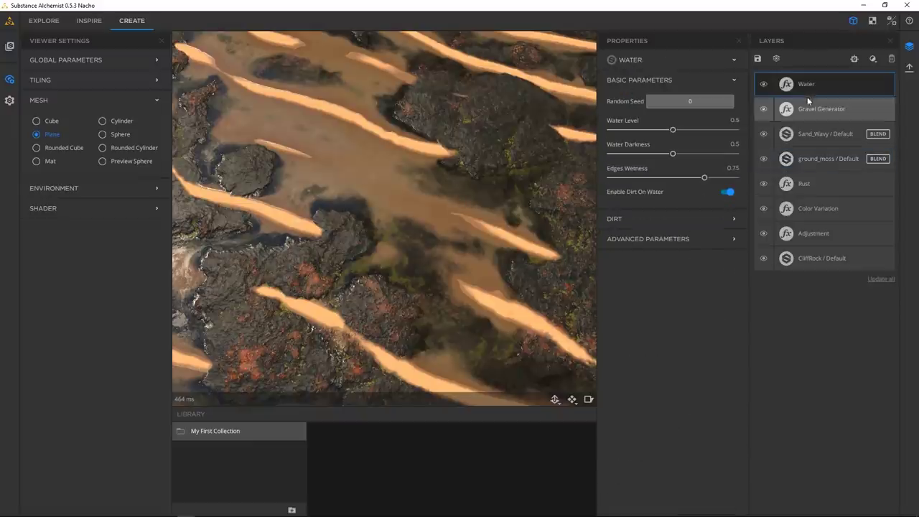
left_click_drag(672, 131, 636, 130)
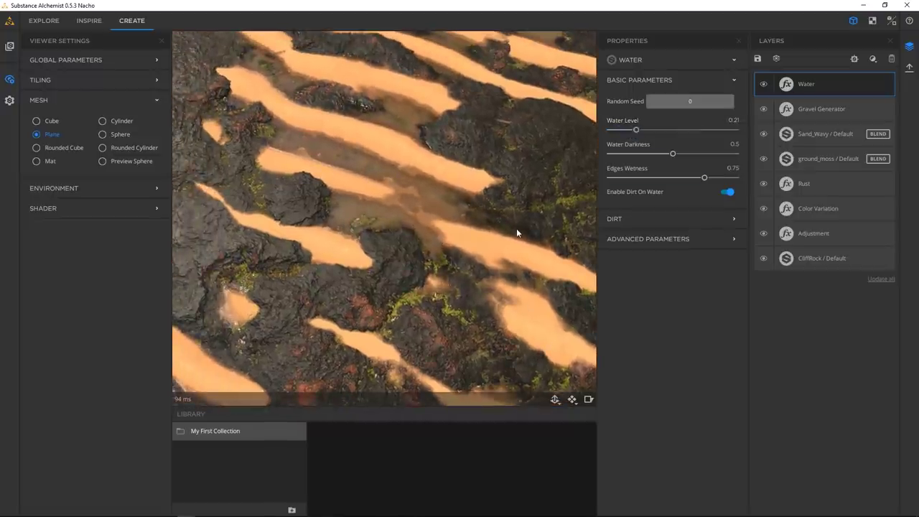
scroll(420, 271, "up", 5)
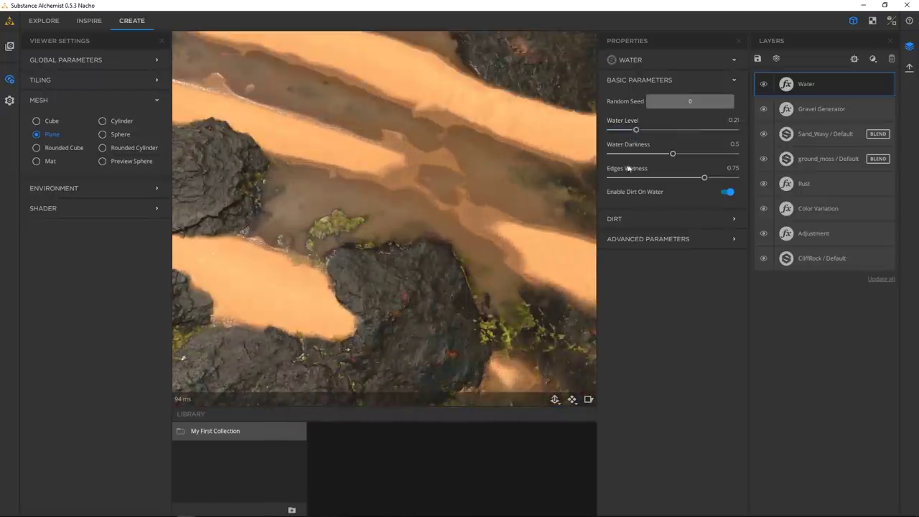
mouse_move(641, 126)
left_mouse_down()
mouse_move(698, 131)
mouse_move(682, 146)
mouse_move(636, 142)
left_mouse_up()
scroll(531, 244, "down", 5)
left_click_drag(431, 323, 435, 249)
scroll(521, 346, "up", 3)
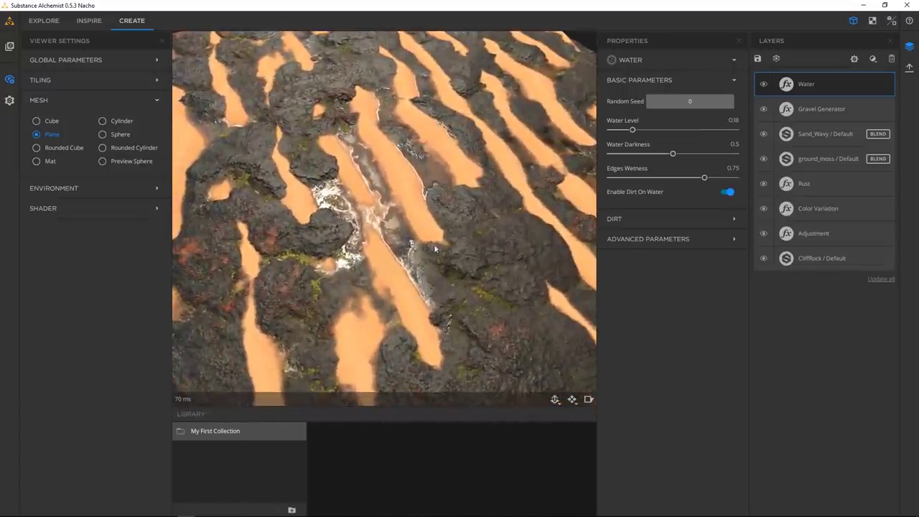
- Set the Water layer's Water Level to 0.1, Water Darkness to 0.11, Edges Wetness to 0.87 and Edges Wetness Distance to 0.26
left_click_drag(537, 192, 545, 192)
left_click_drag(673, 153, 625, 132)
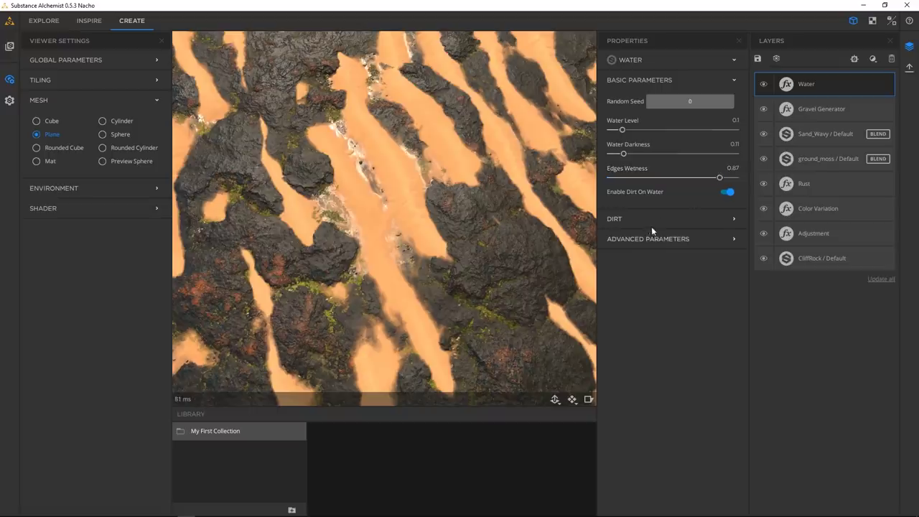
left_click(674, 239)
left_click_drag(625, 269, 643, 268)
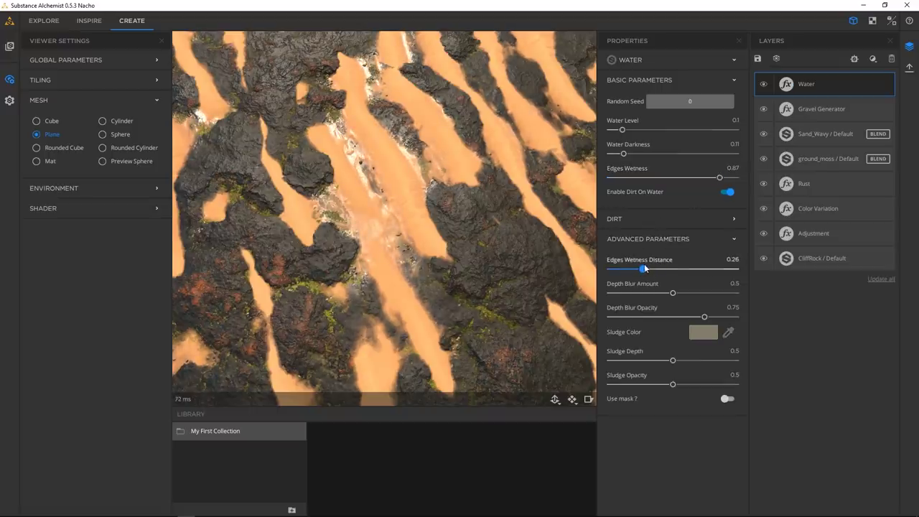
mouse_move(544, 274)
left_mouse_down()
mouse_move(553, 286)
mouse_move(521, 251)
mouse_move(525, 242)
mouse_move(526, 264)
mouse_move(536, 263)
left_mouse_up()
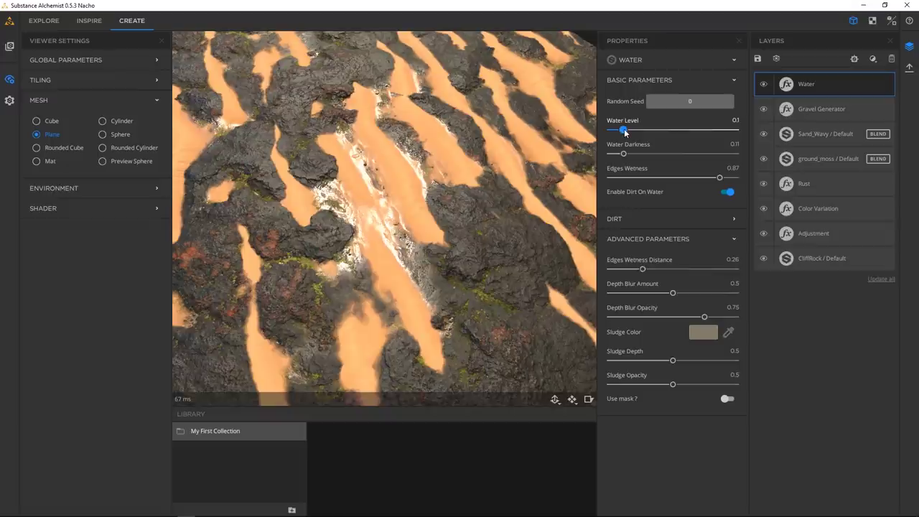
- Set the Water layer's Water Level to 0.12 and check the wet sand from several angles
left_click_drag(624, 131, 625, 132)
scroll(502, 280, "down", 5)
left_click_drag(468, 245, 352, 152)
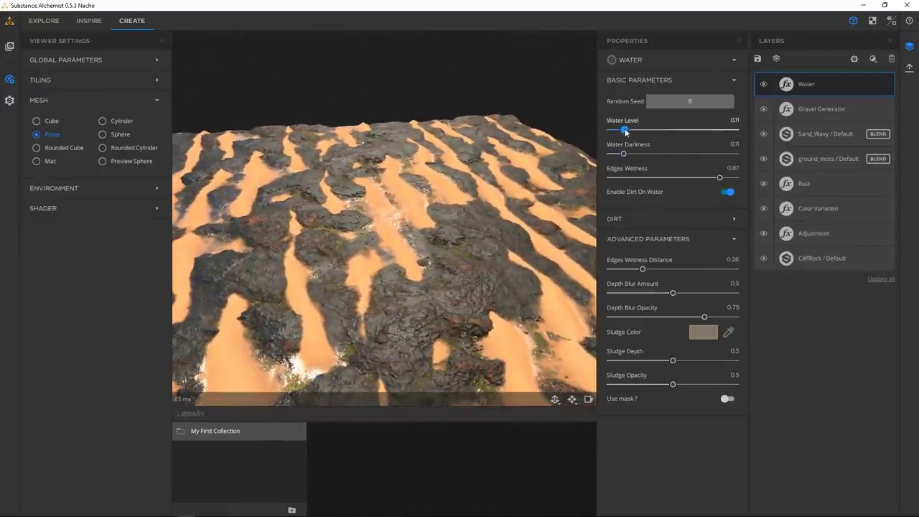
left_click_drag(406, 245, 389, 224)
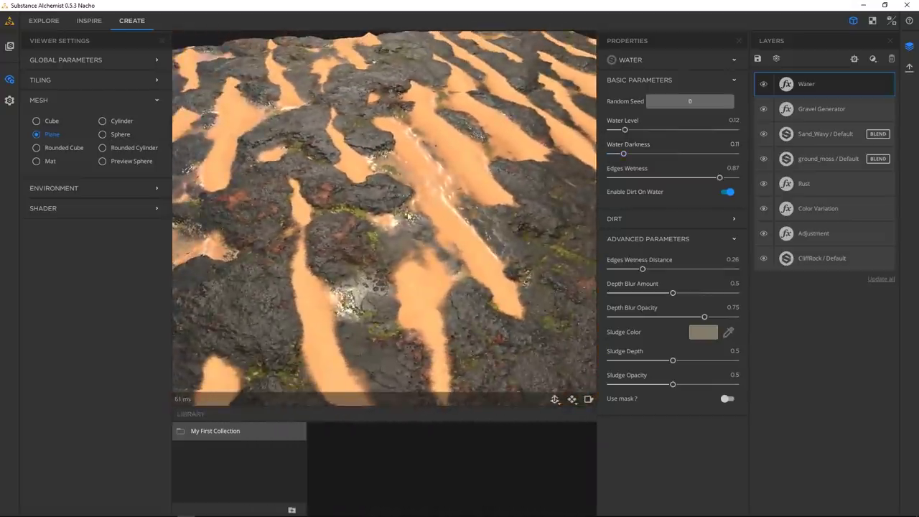
left_click_drag(485, 267, 392, 213)
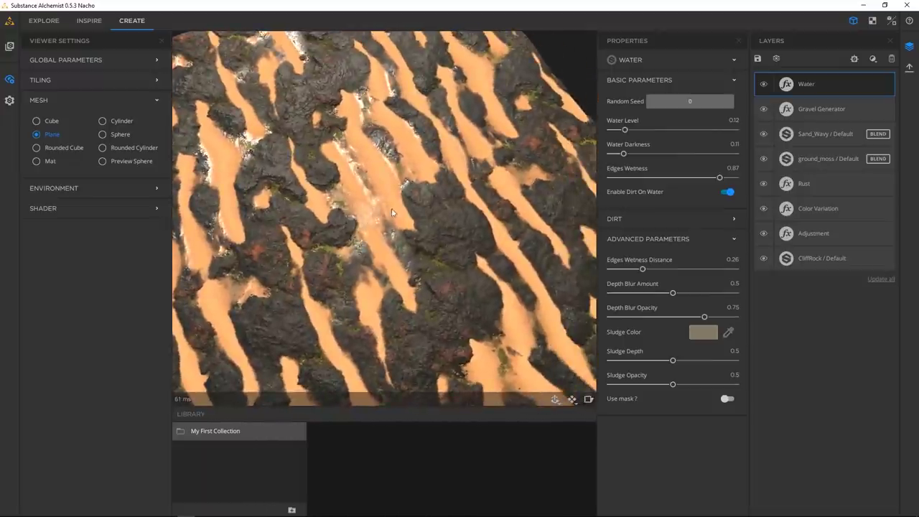
left_click_drag(382, 249, 420, 213)
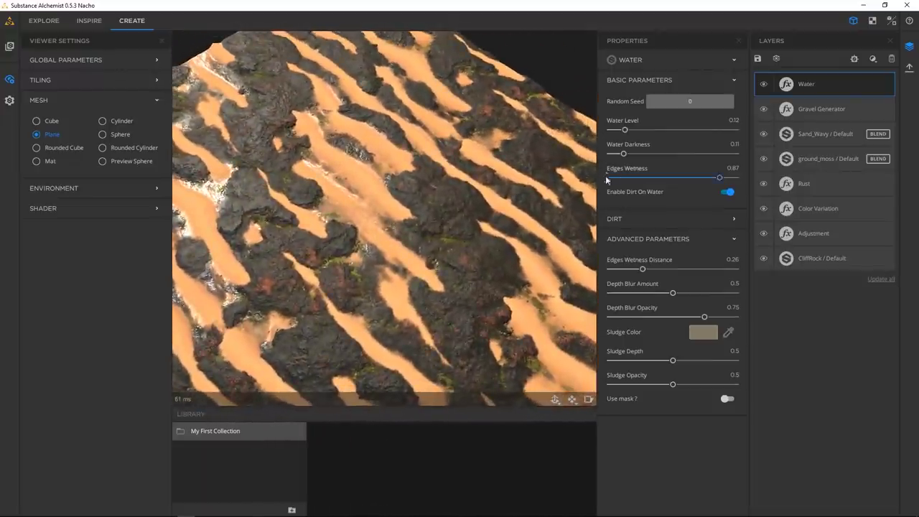
- Hide the Sand_Wavy layer and set the Adjustment layer's Height Elevation to 0.39
left_click(763, 133)
left_click_drag(417, 261, 340, 192)
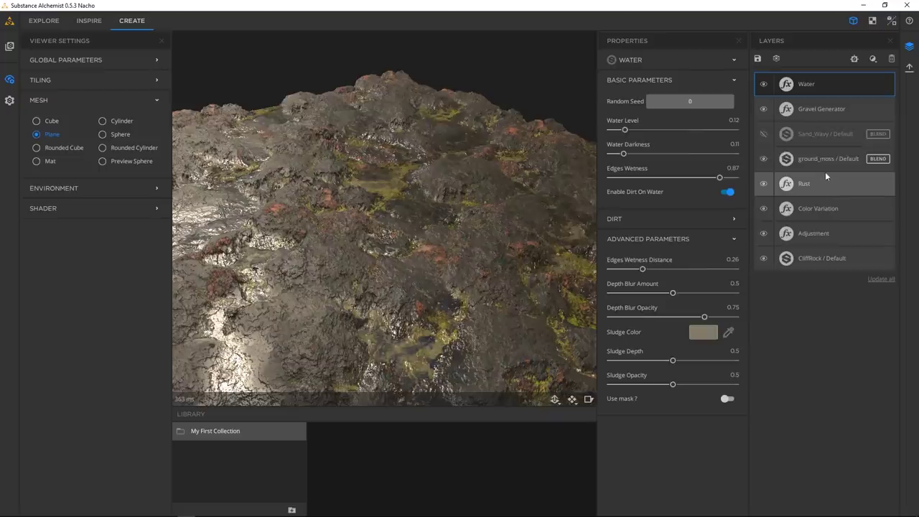
left_click(818, 234)
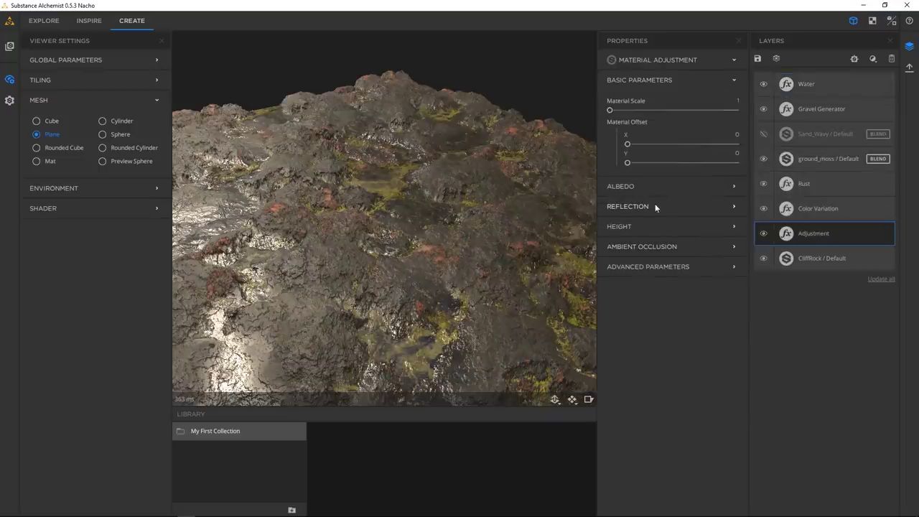
left_click(642, 226)
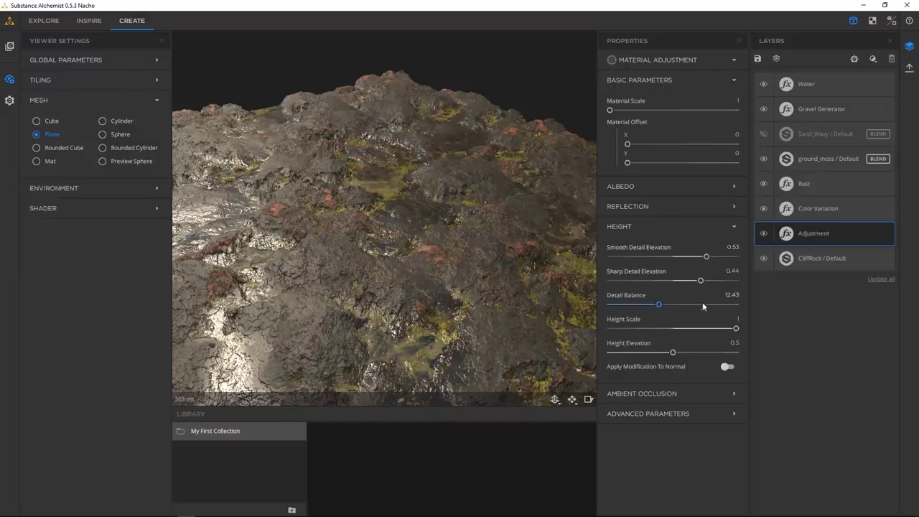
left_click_drag(672, 352, 661, 353)
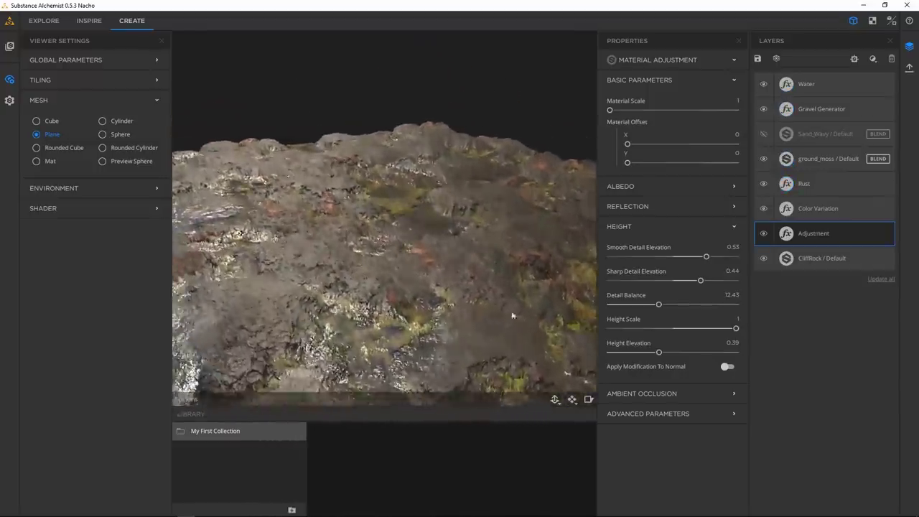
- Set the viewport's Displacement amplitude to 0.12 and check the rock relief on the plane
left_click(556, 400)
left_click_drag(442, 358, 432, 359)
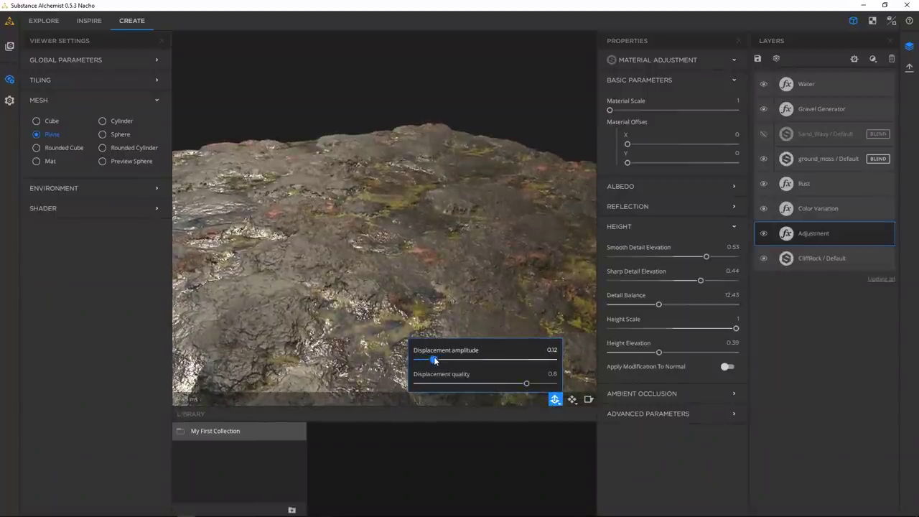
left_click_drag(449, 170, 414, 208)
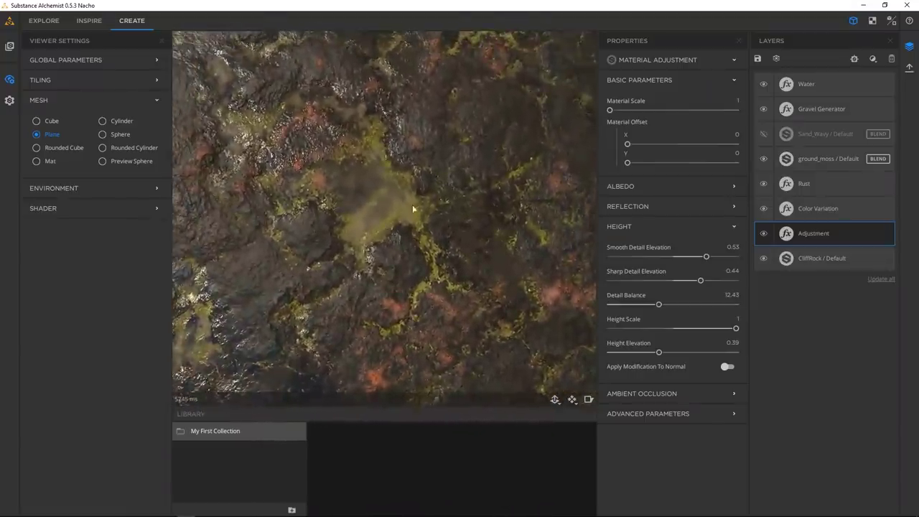
- Set the Water layer's Water Darkness to 0.42 and Water Level to 0.32
left_click(799, 86)
left_click_drag(626, 156, 667, 156)
left_click_drag(582, 221, 396, 114)
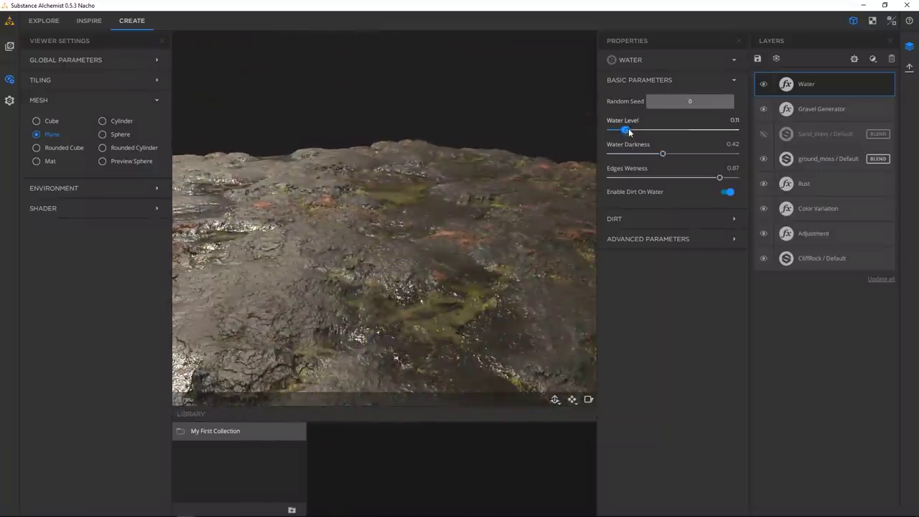
left_click_drag(635, 131, 648, 129)
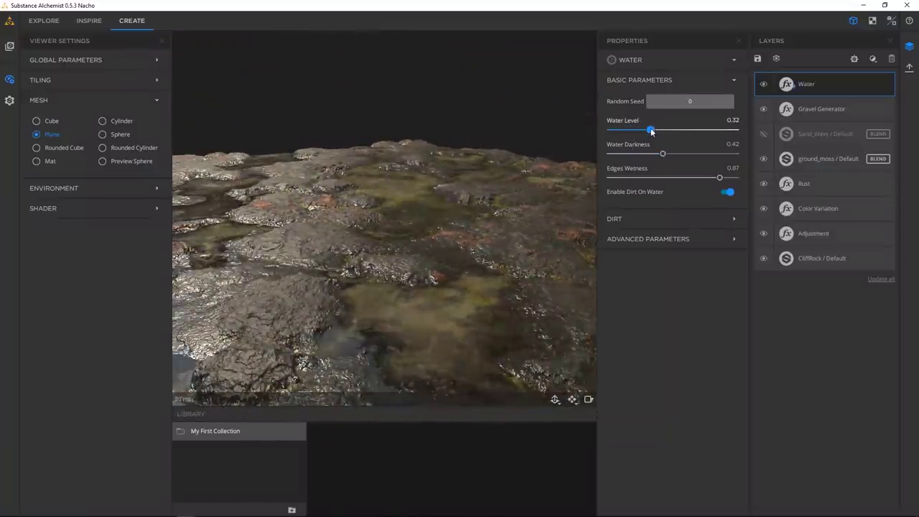
- Switch the preview mesh from the plane to a sphere and check the material on it
left_click_drag(369, 174, 167, 158)
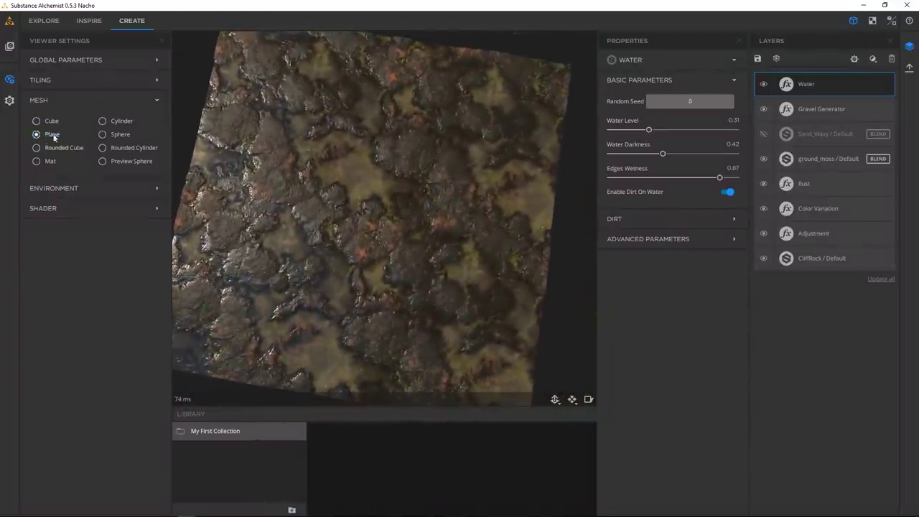
left_click(115, 135)
left_click_drag(323, 165, 474, 201)
- Try the Water layer's Water Level at 1, reduce it to 0.21 and check the puddles on the sphere
left_click_drag(700, 132, 763, 135)
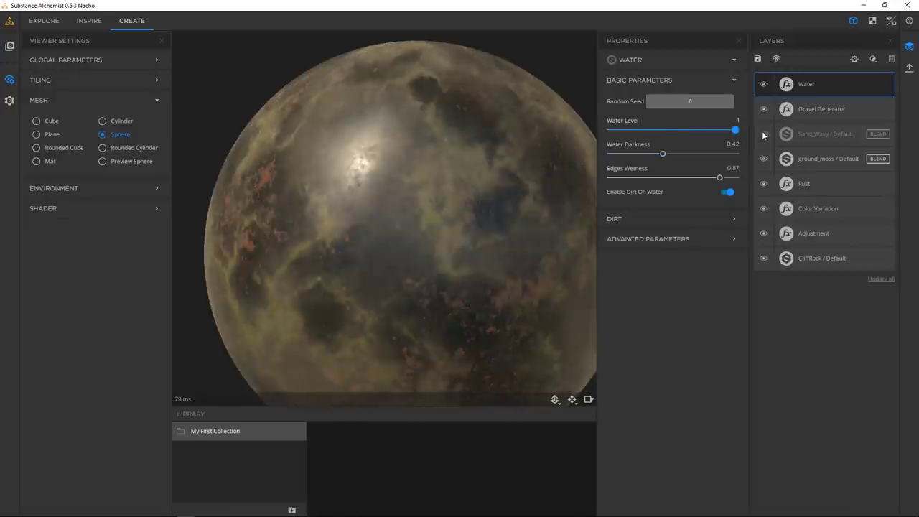
left_click_drag(453, 224, 433, 199)
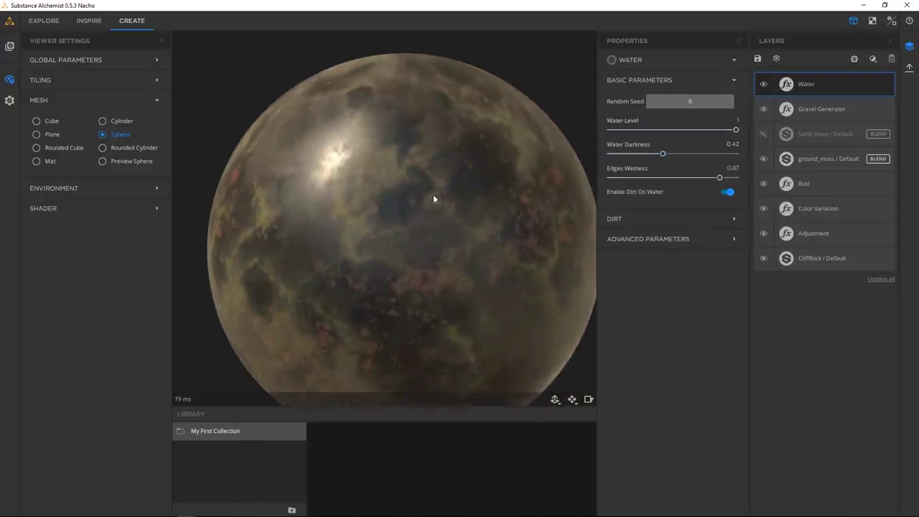
left_click_drag(733, 131, 656, 131)
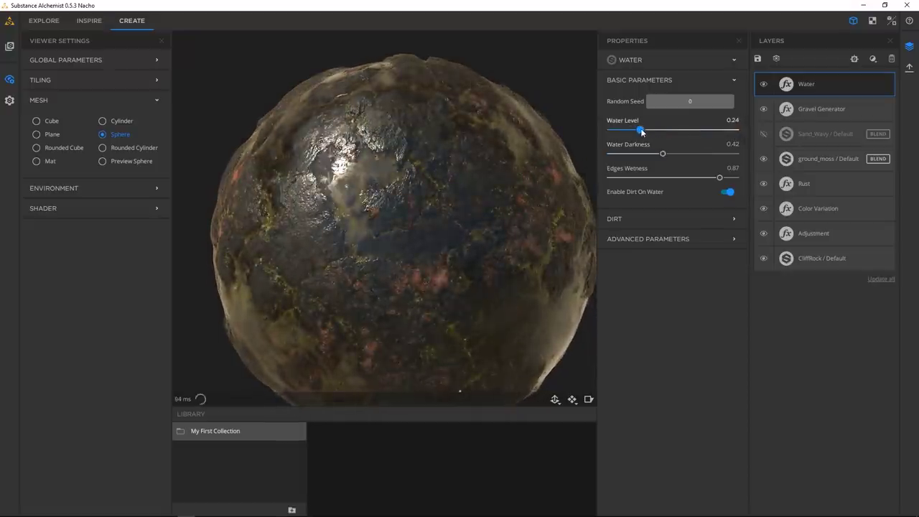
left_click_drag(392, 175, 357, 162)
scroll(351, 159, "down", 1)
left_click_drag(388, 204, 423, 250)
scroll(465, 265, "up", 2)
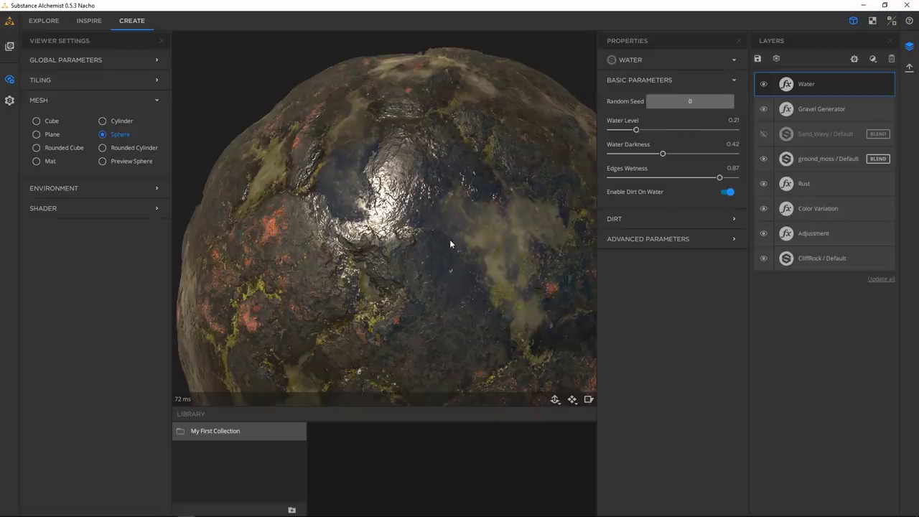
- Collapse the library and close the viewer settings, properties and layers panels to enlarge the 3D viewport
left_click(391, 410)
left_click(161, 40)
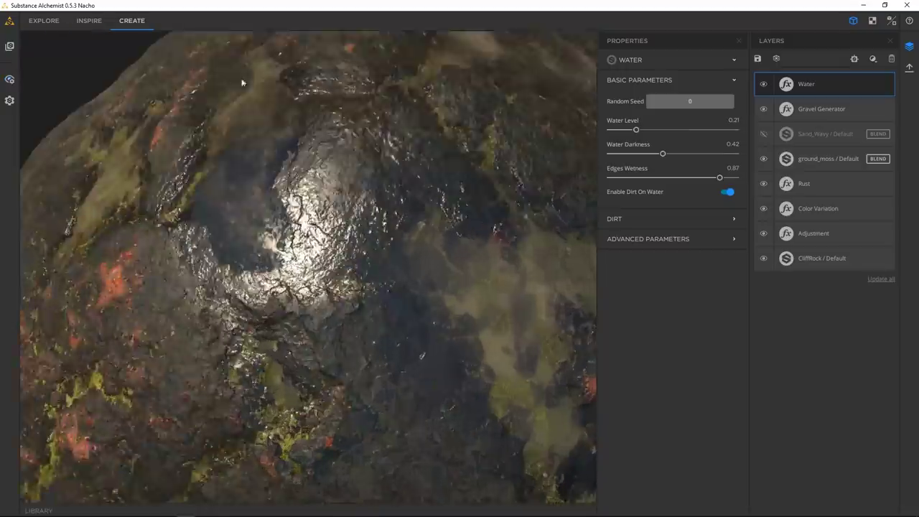
left_click(737, 41)
left_click(890, 41)
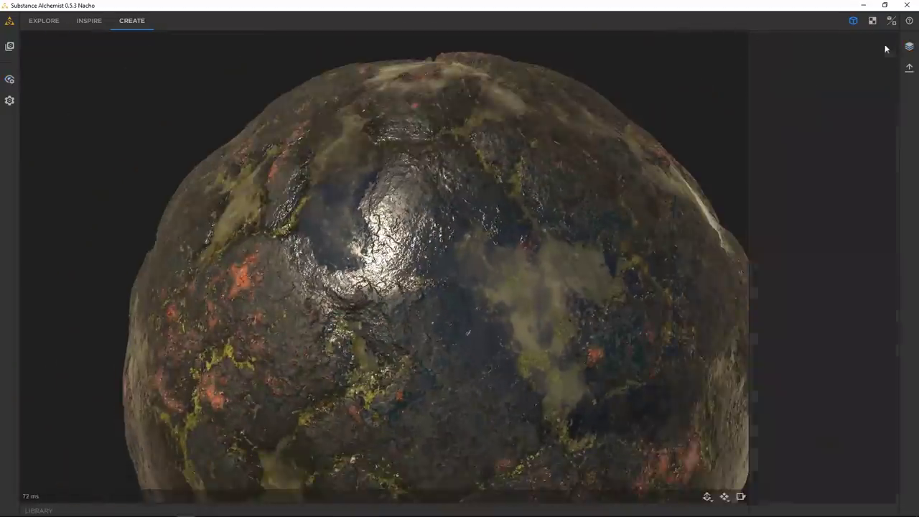
- Examine the finished wet, mossy rock material on the sphere from several angles and distances
scroll(469, 102, "down", 3)
middle_click_drag(496, 244, 410, 190)
left_click_drag(409, 190, 450, 204)
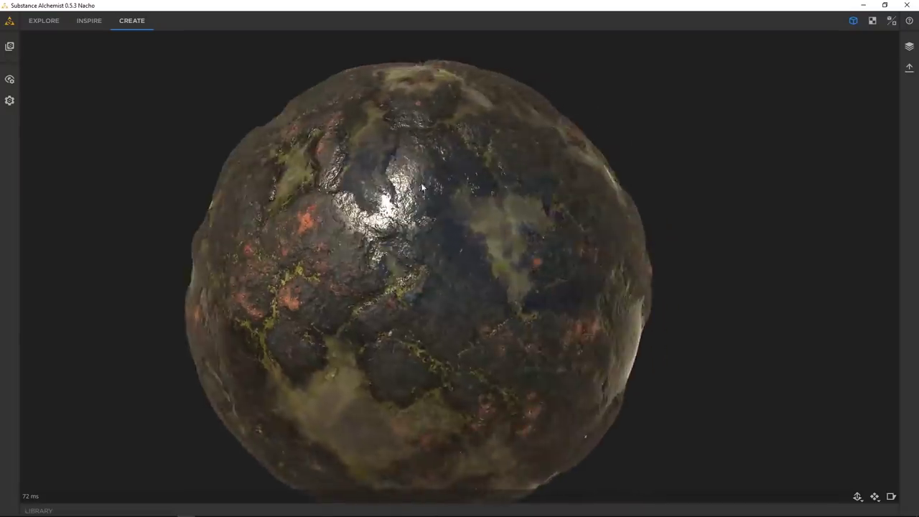
middle_click_drag(450, 204, 422, 195)
scroll(420, 190, "up", 2)
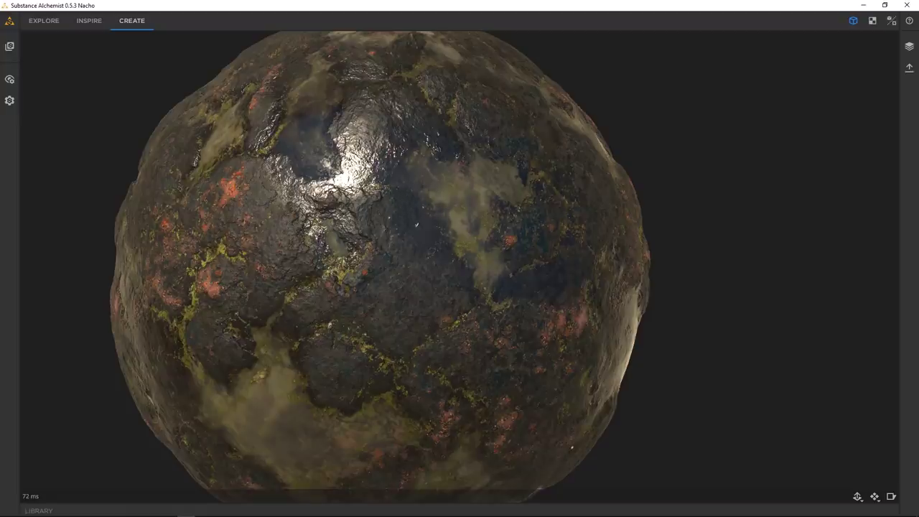
middle_click_drag(367, 164, 470, 224)
scroll(471, 221, "up", 3)
left_click_drag(492, 185, 456, 237)
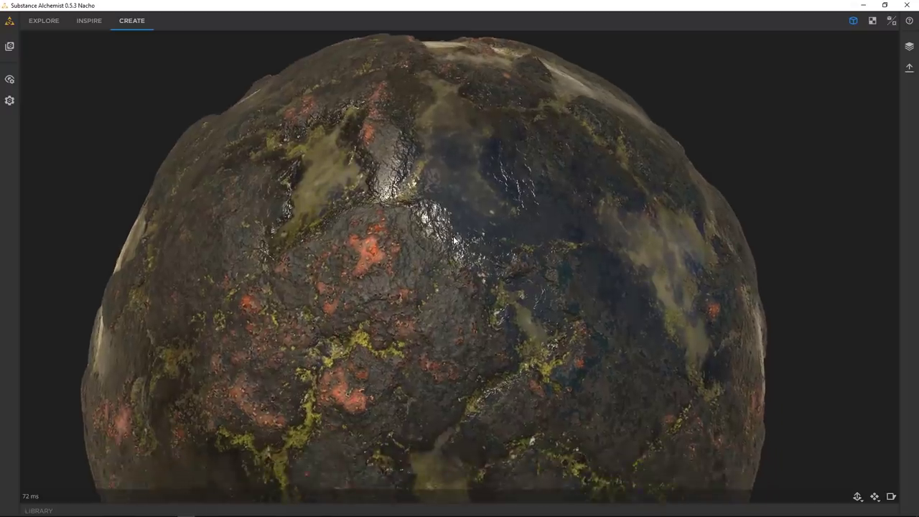